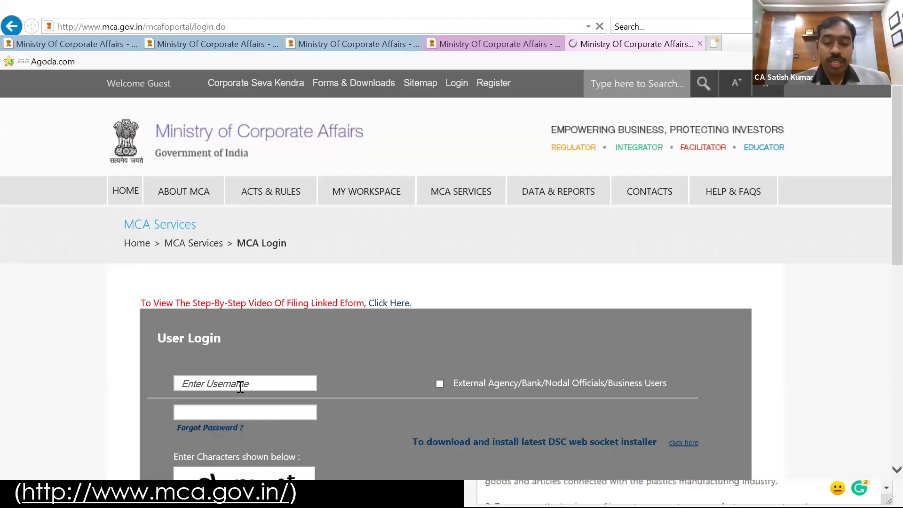
# Step: Log in to the MCA21 portal with the user's username and account password
pyautogui.click(240, 383)
pyautogui.write('pe')
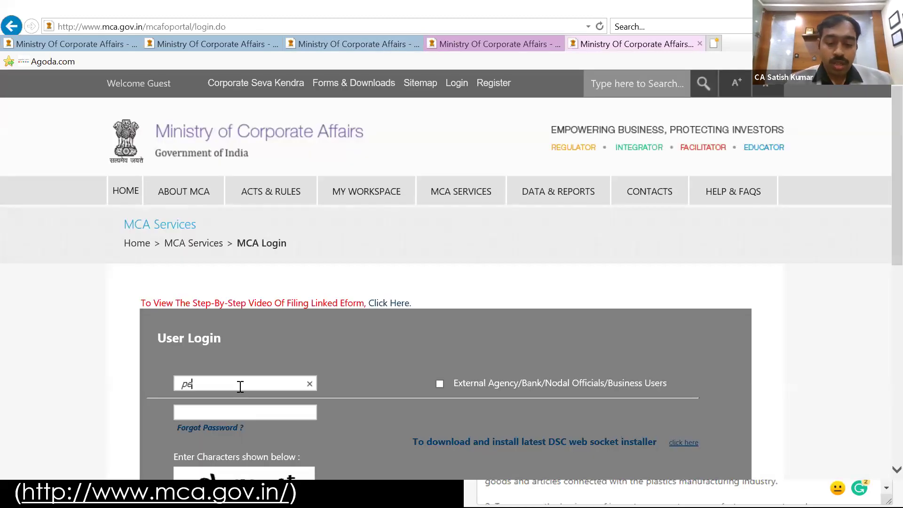
pyautogui.write('nugonda')
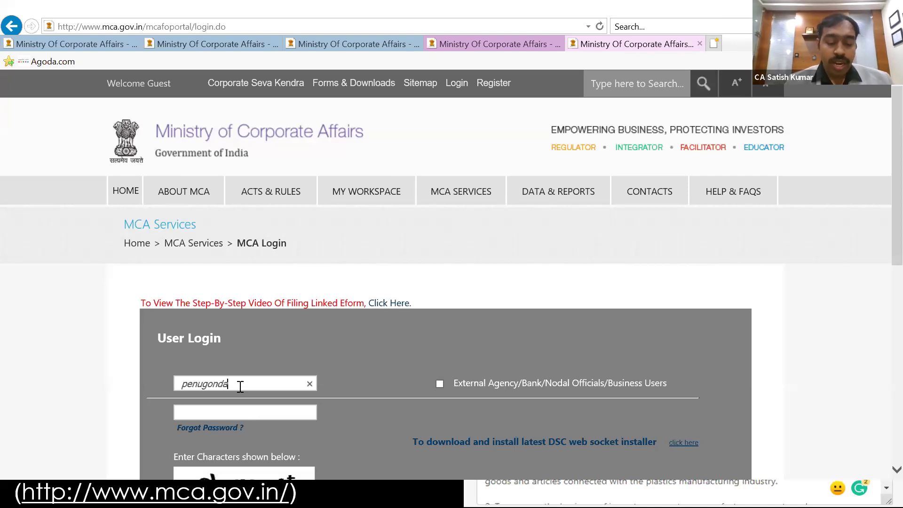
pyautogui.press('Tab')
pyautogui.write('••')
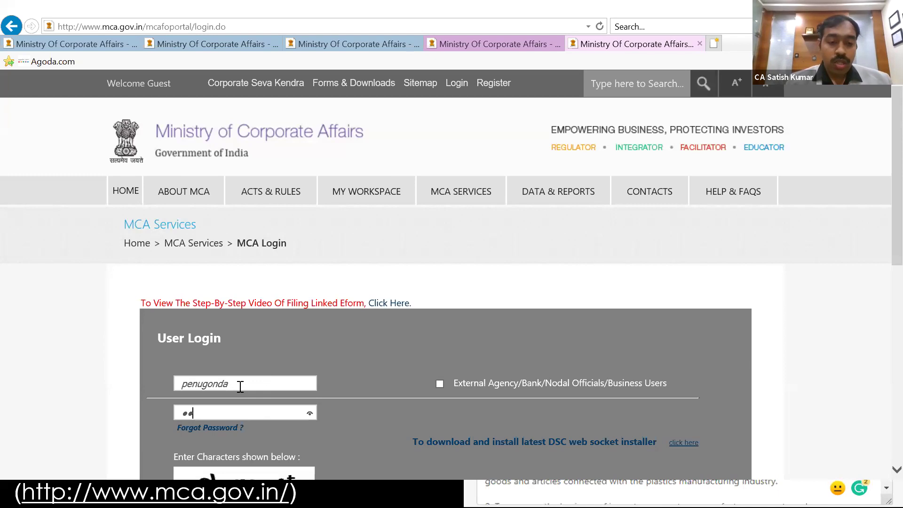
pyautogui.write('•••••••')
pyautogui.scroll(-1, 241, 386)
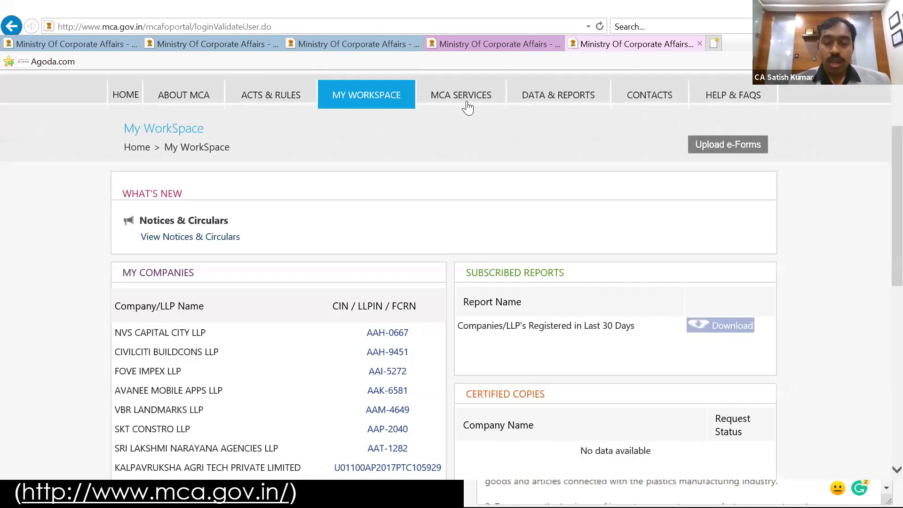
pyautogui.moveTo(466, 105)
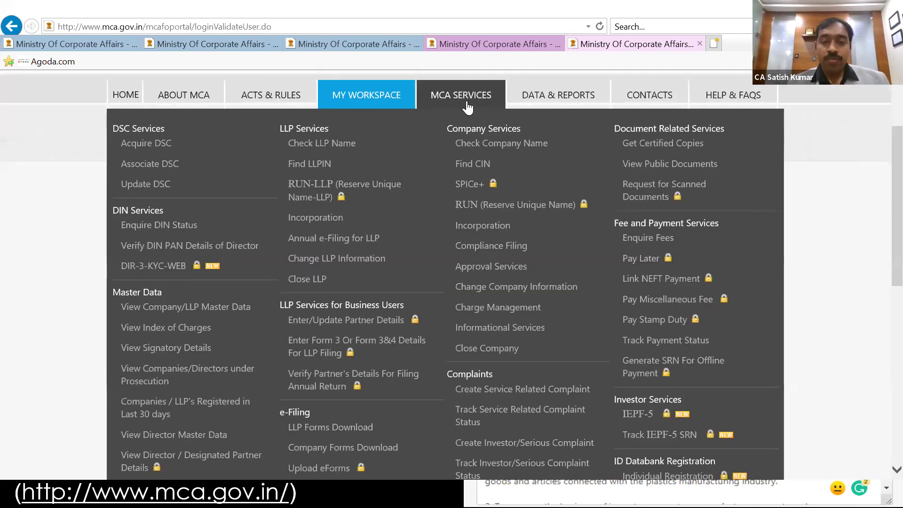
# Step: Open the SPICe+ service and start a New Application, showing a blank Part A form
pyautogui.click(463, 185)
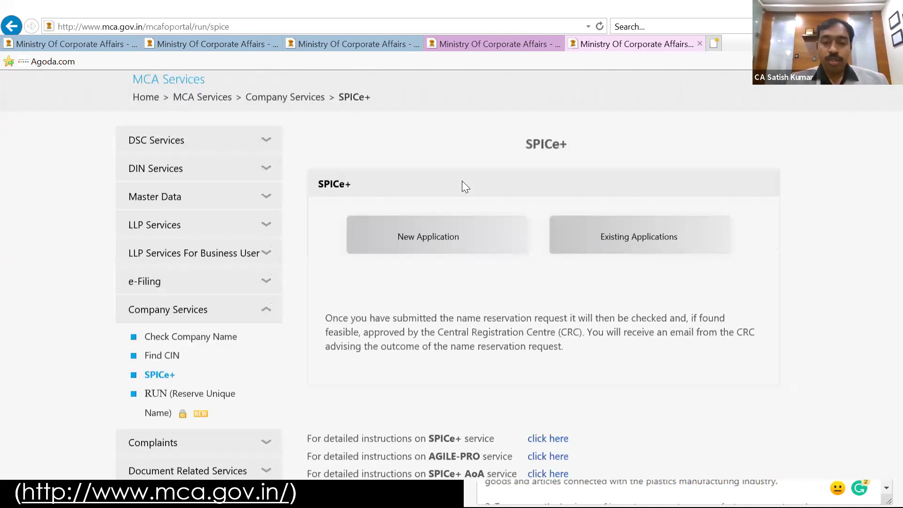
pyautogui.scroll(1, 462, 181)
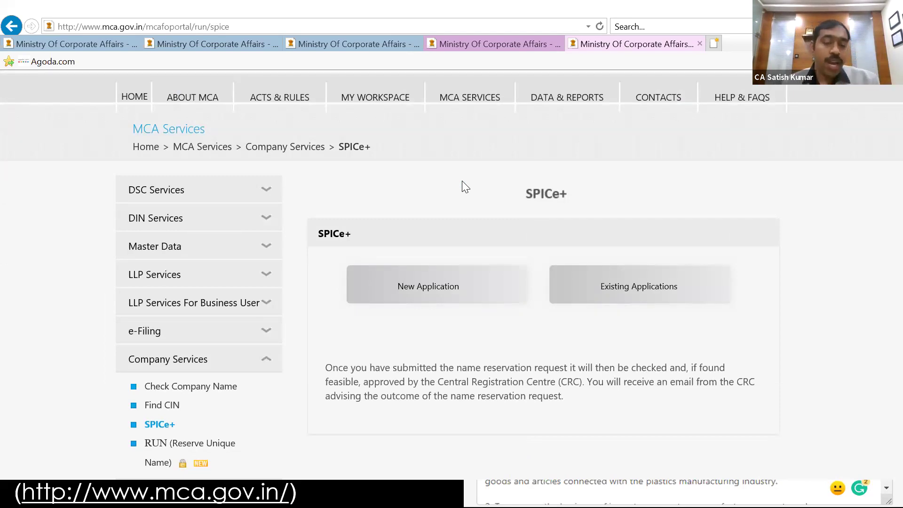
pyautogui.click(425, 303)
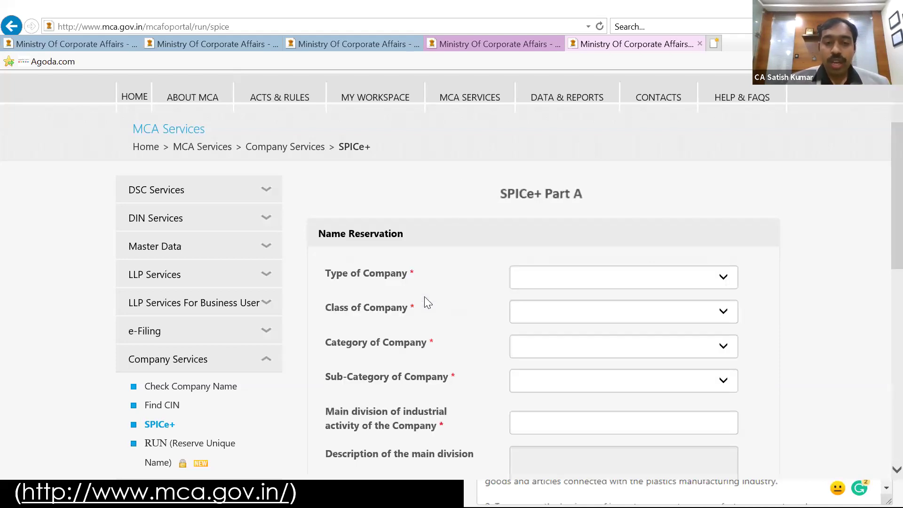
pyautogui.scroll(-2, 427, 303)
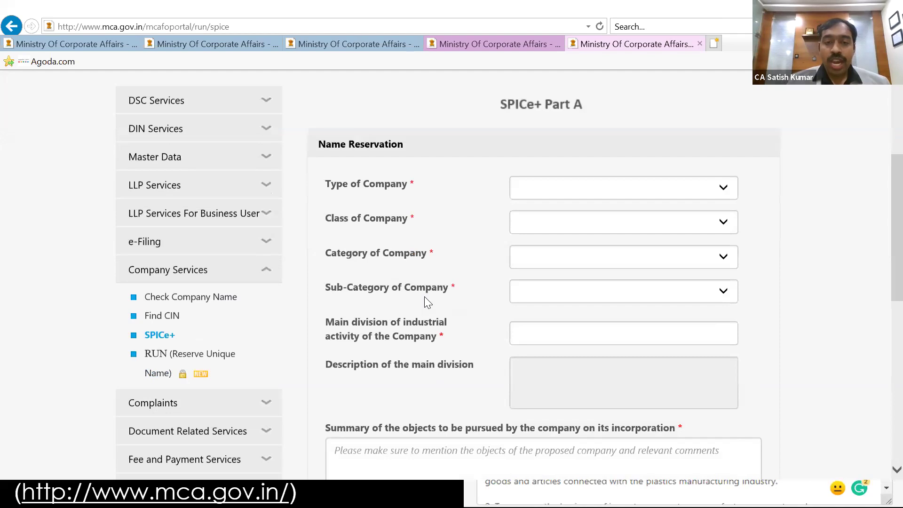
pyautogui.scroll(1, 427, 303)
pyautogui.scroll(3, 427, 303)
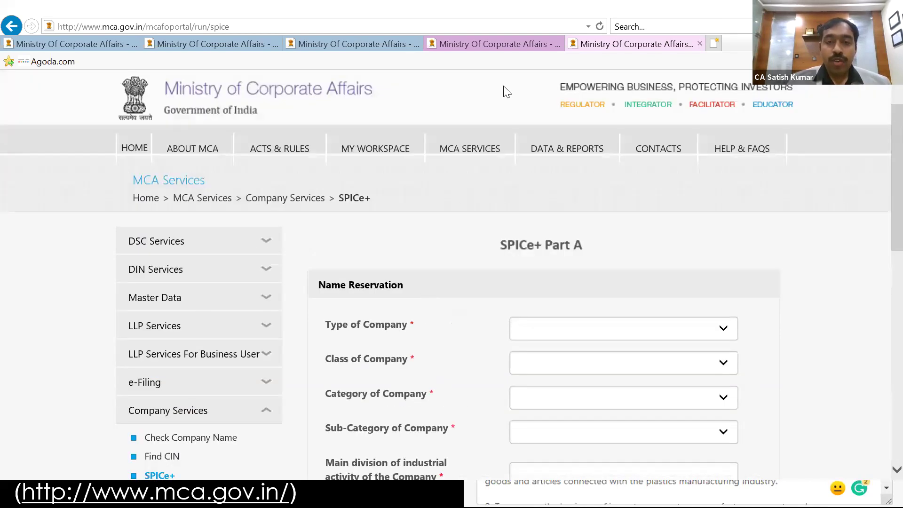
# Step: From MCA Services > SPICe+, open the first existing application to list its six forms
pyautogui.click(468, 147)
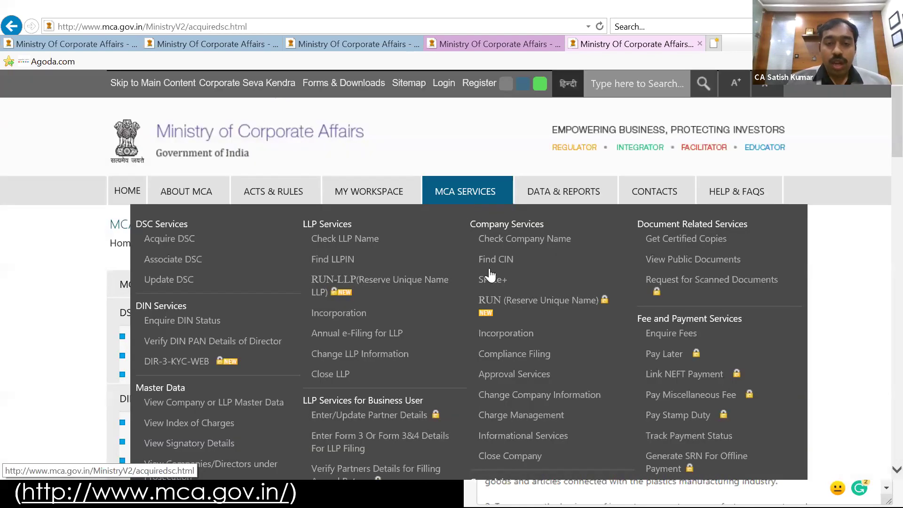
pyautogui.click(489, 281)
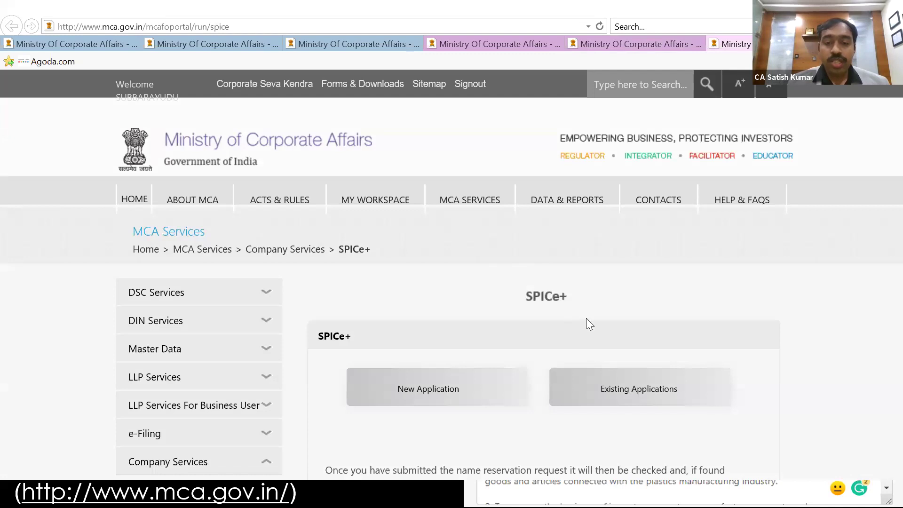
pyautogui.click(641, 383)
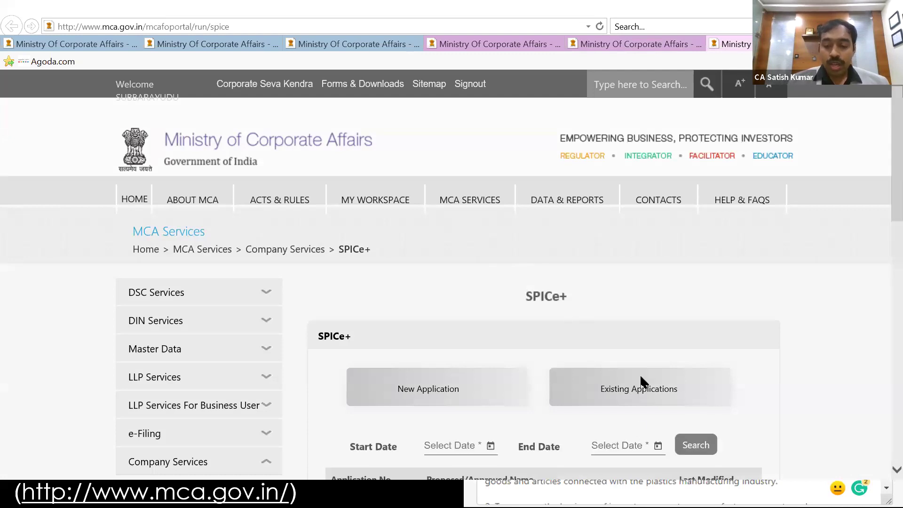
pyautogui.scroll(-4, 642, 381)
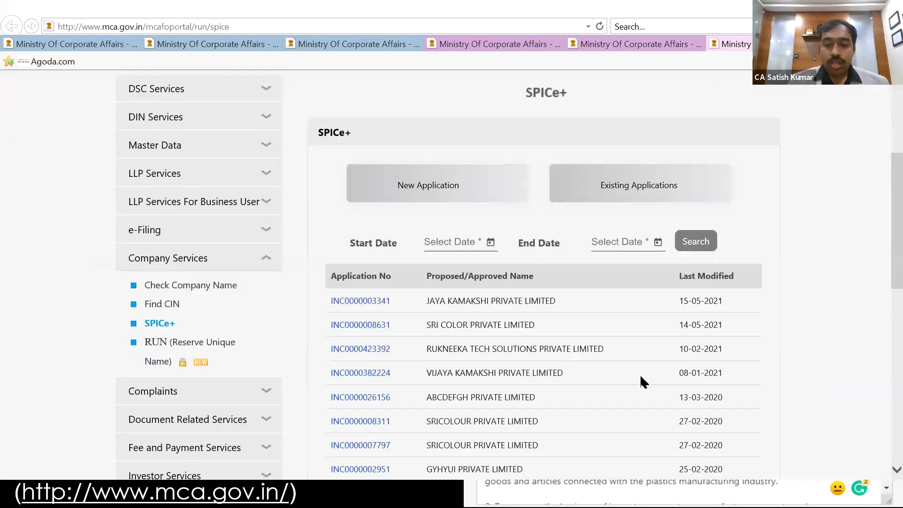
pyautogui.click(364, 301)
pyautogui.scroll(-2, 364, 302)
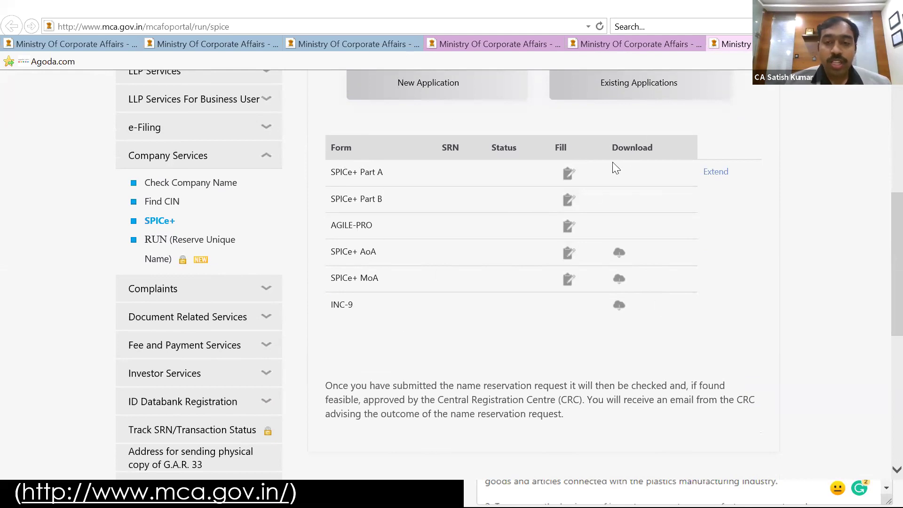
# Step: Open the saved SPICe+ Part A form for filling
pyautogui.click(569, 184)
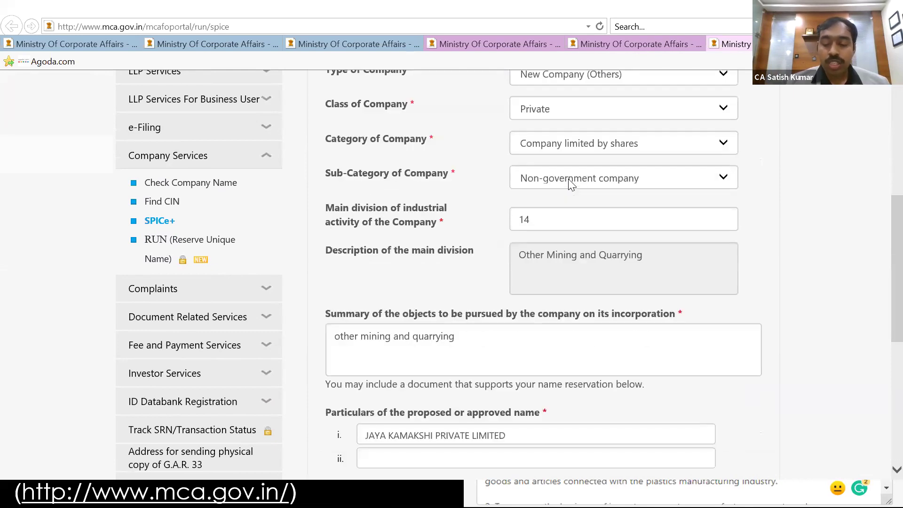
pyautogui.scroll(3, 569, 183)
pyautogui.scroll(3, 568, 178)
pyautogui.scroll(-2, 568, 179)
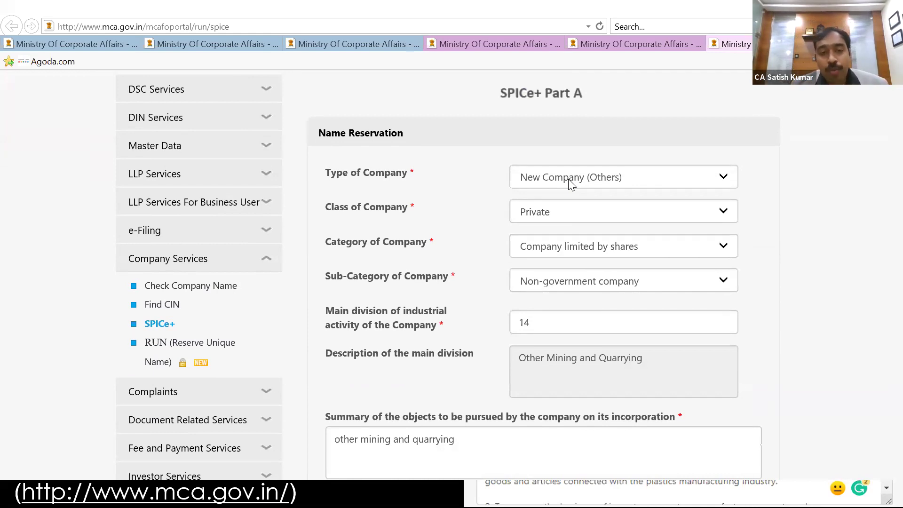
# Step: Set Type of Company to New Company (Others)
pyautogui.click(571, 181)
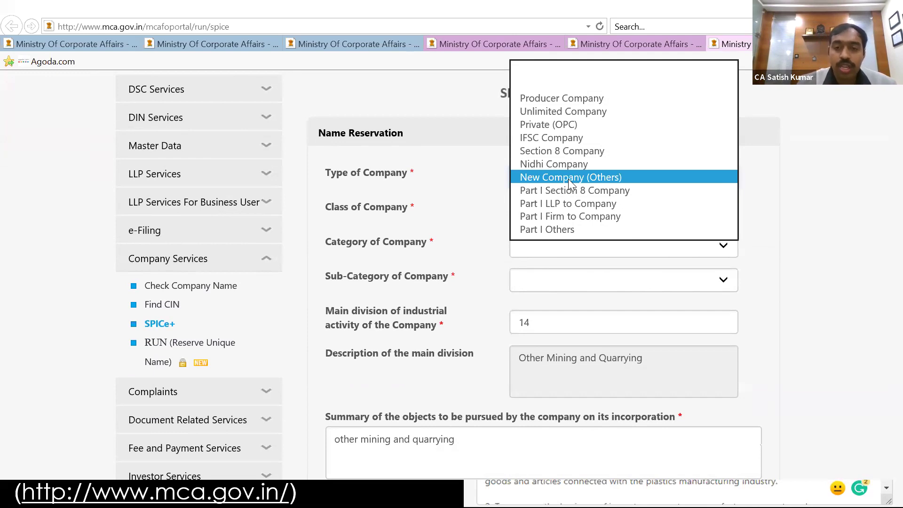
pyautogui.click(571, 179)
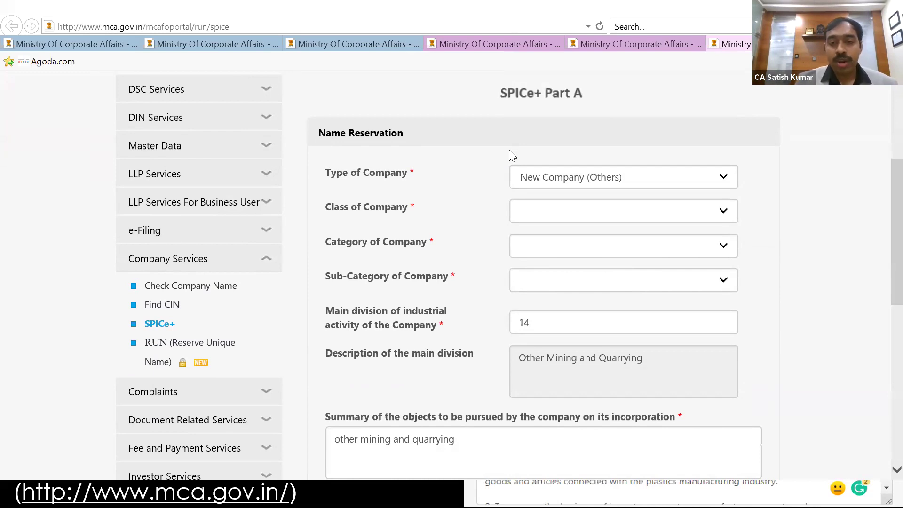
pyautogui.click(536, 181)
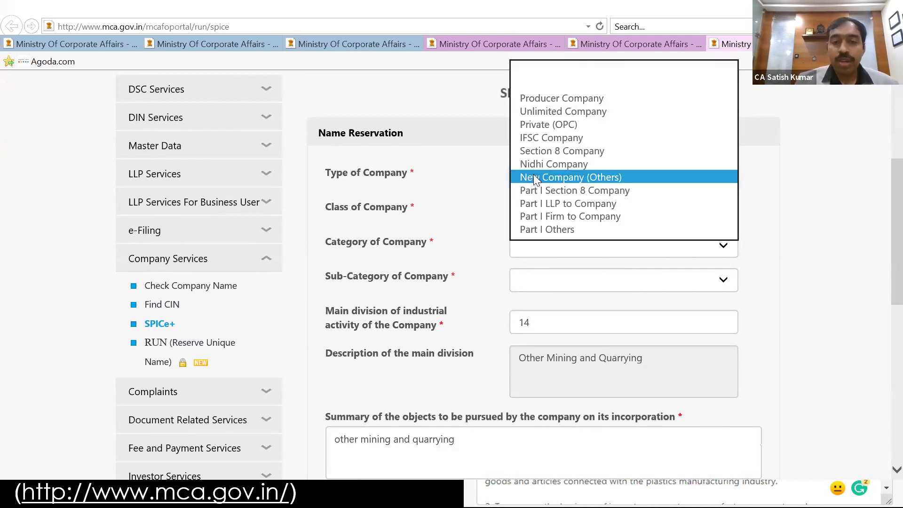
pyautogui.click(536, 180)
pyautogui.click(504, 117)
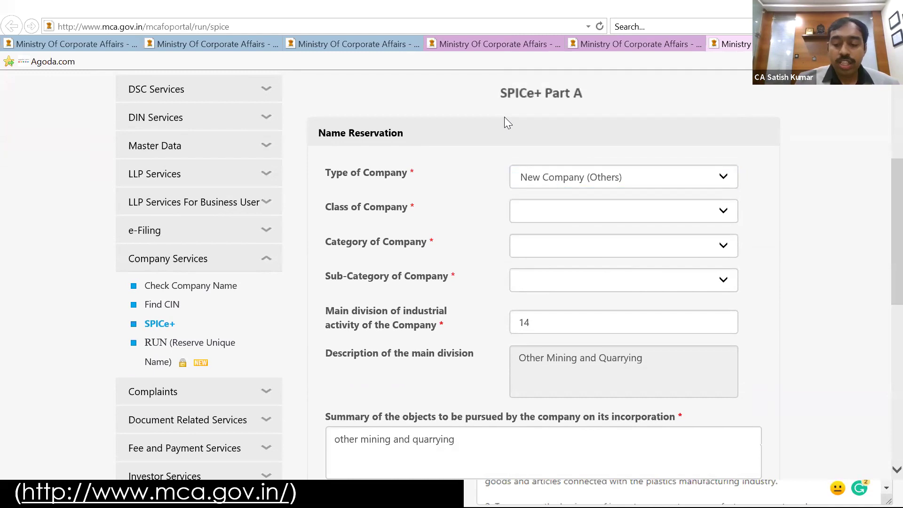
pyautogui.scroll(-1, 505, 117)
pyautogui.scroll(4, 504, 117)
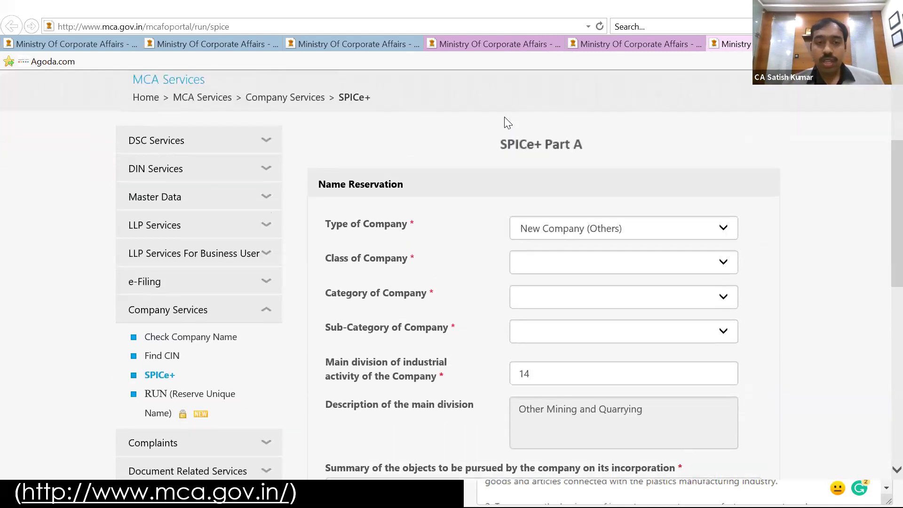
# Step: Go to MCA Services > SPICe+ > Existing Applications and open the saved Part A form
pyautogui.click(487, 151)
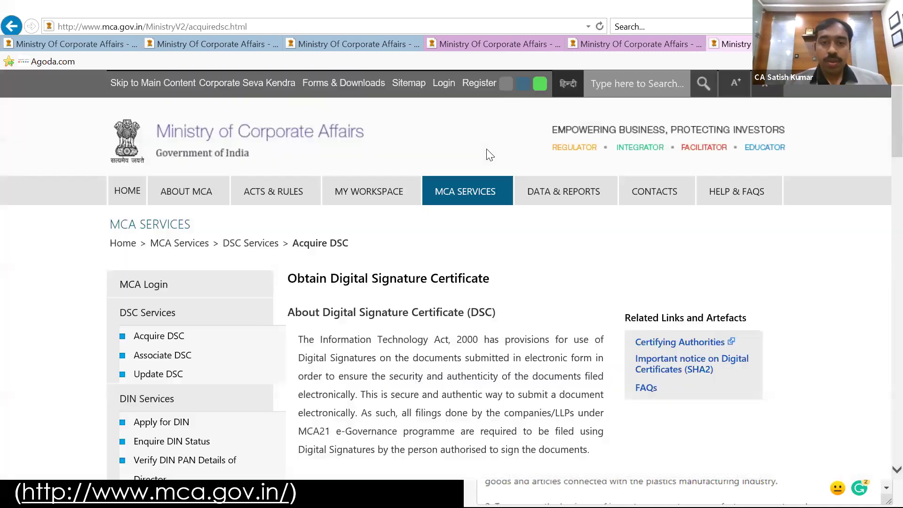
pyautogui.moveTo(467, 191)
pyautogui.click(494, 281)
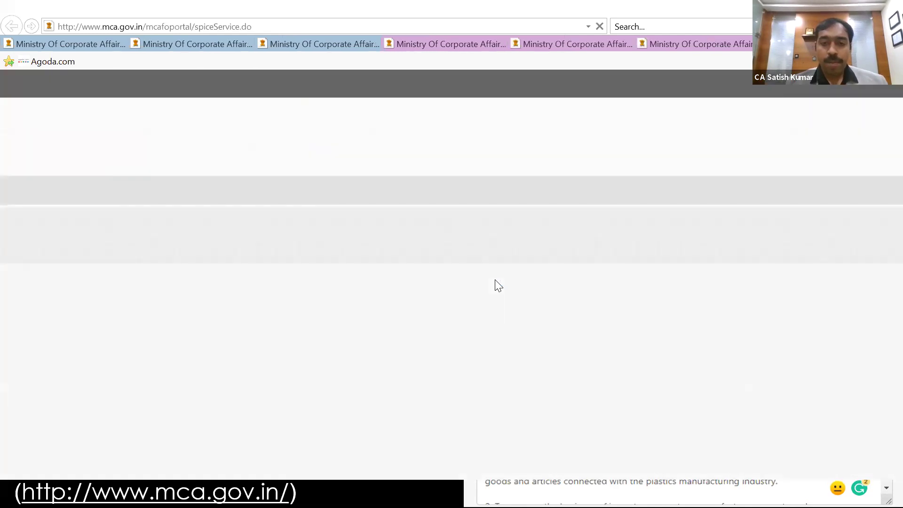
pyautogui.scroll(-5, 495, 279)
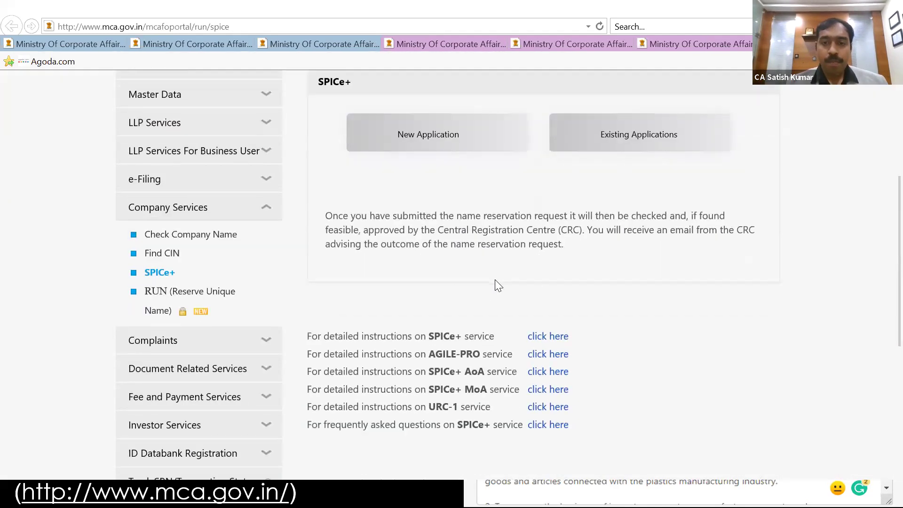
pyautogui.click(702, 190)
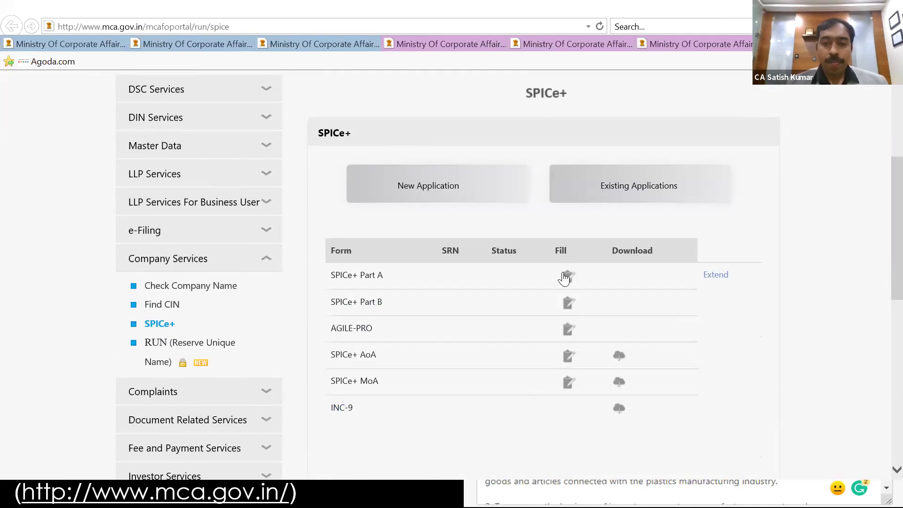
pyautogui.click(567, 276)
# Step: Scroll through Part A, reviewing Class Private and Category Company limited by shares
pyautogui.scroll(-1, 571, 278)
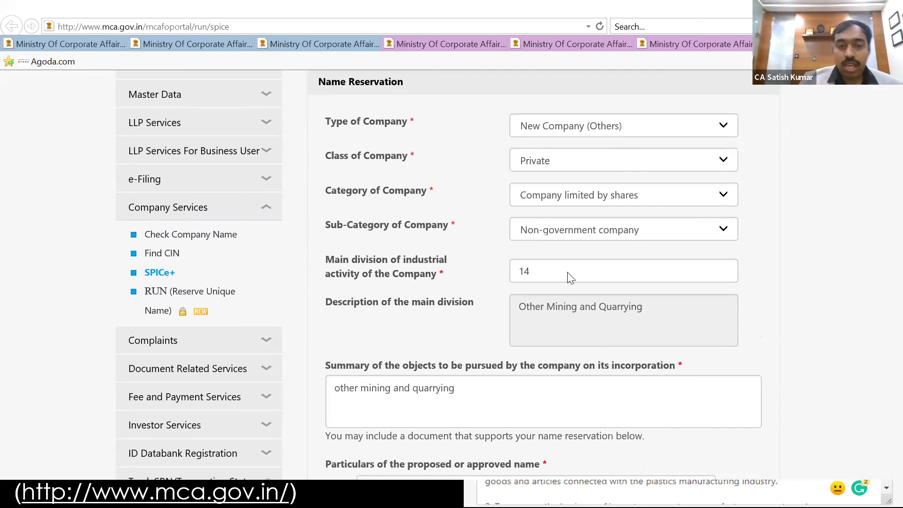
pyautogui.scroll(-3, 570, 277)
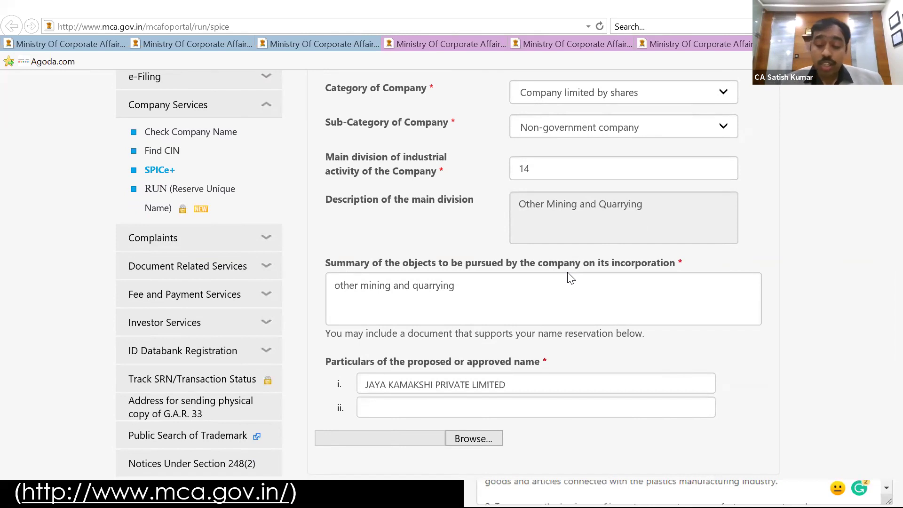
pyautogui.scroll(10, 570, 277)
pyautogui.scroll(-3, 567, 277)
pyautogui.scroll(3, 567, 277)
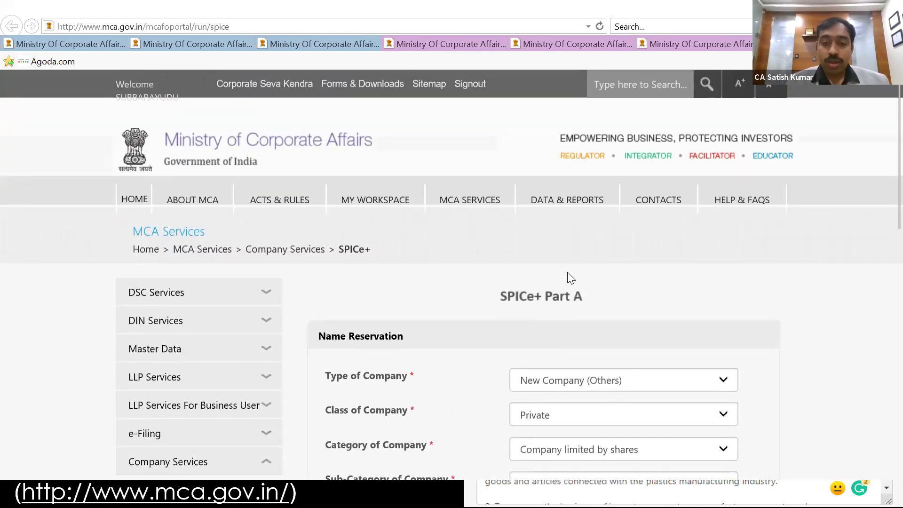
# Step: Return to the SPICe+ service page and open the detailed SPICe+ instruction kit
pyautogui.click(468, 201)
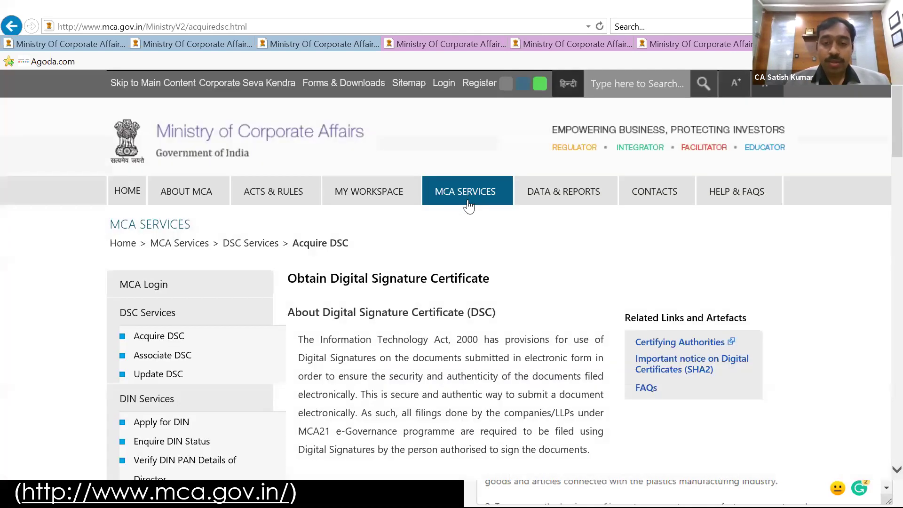
pyautogui.moveTo(469, 205)
pyautogui.click(504, 286)
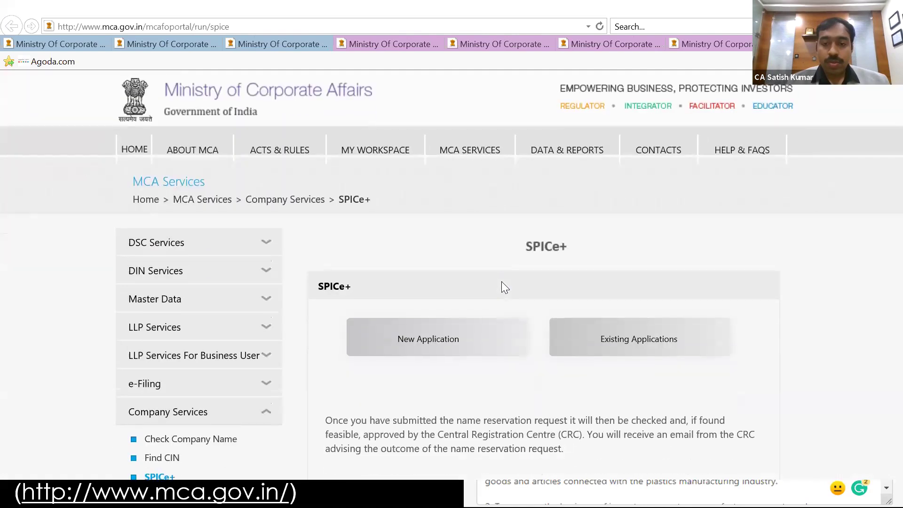
pyautogui.scroll(-10, 502, 282)
pyautogui.scroll(2, 501, 281)
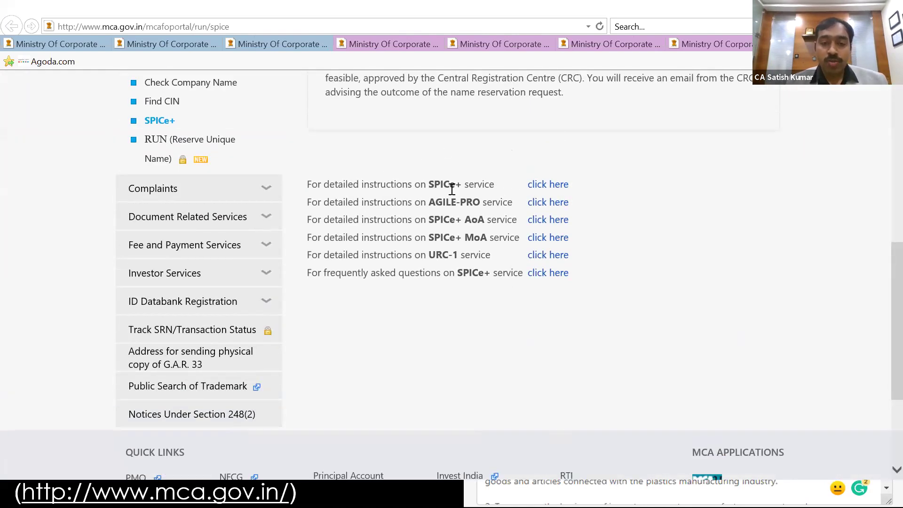
pyautogui.click(548, 273)
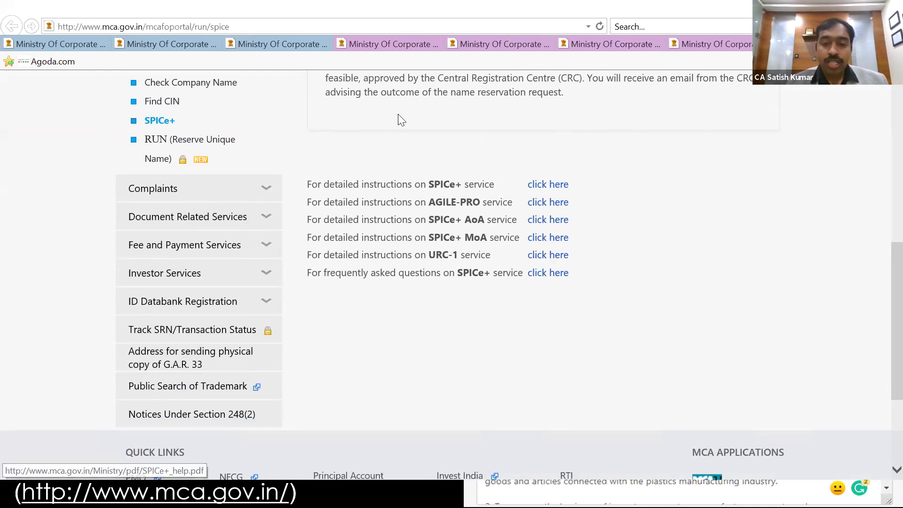
pyautogui.click(539, 185)
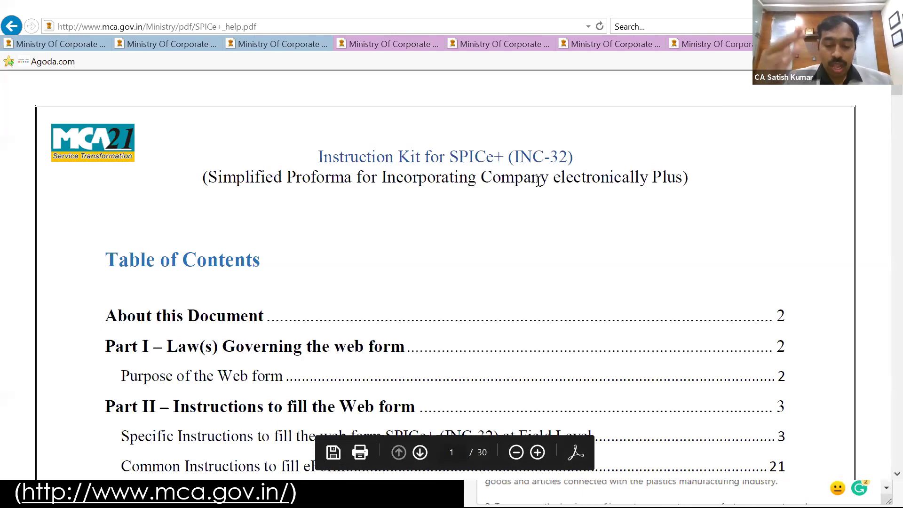
# Step: Search the instruction kit for 'code' until reaching the Business/Profession Code section
pyautogui.hotkey('ctrl', 'f')
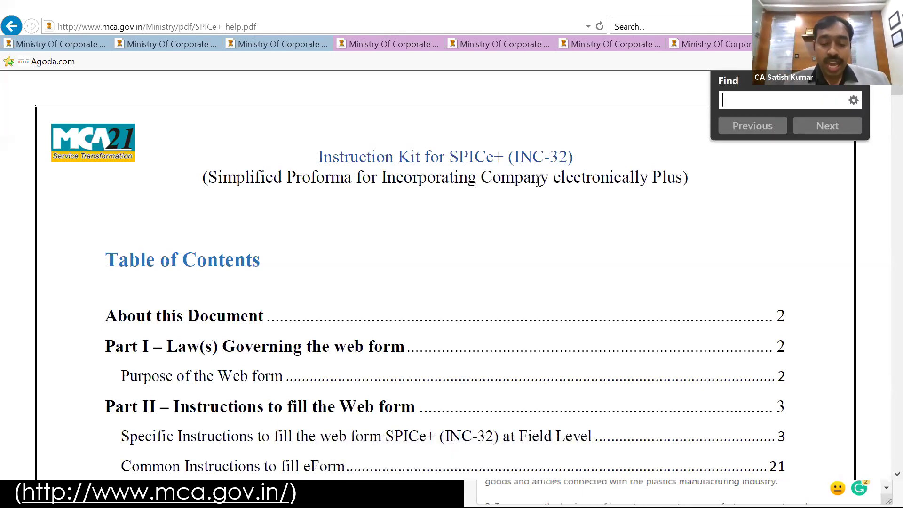
pyautogui.write('c')
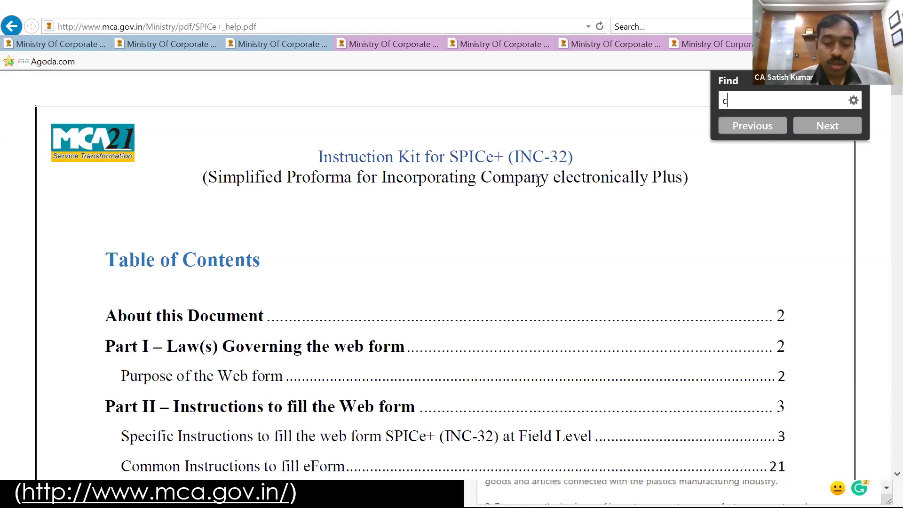
pyautogui.write('odr')
pyautogui.press('BackSpace')
pyautogui.write('e')
pyautogui.press('Return')
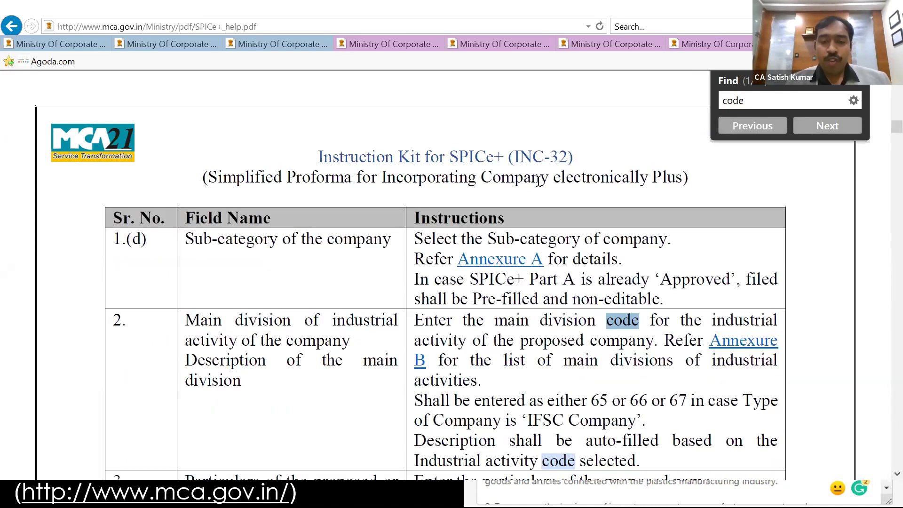
pyautogui.press('Return')
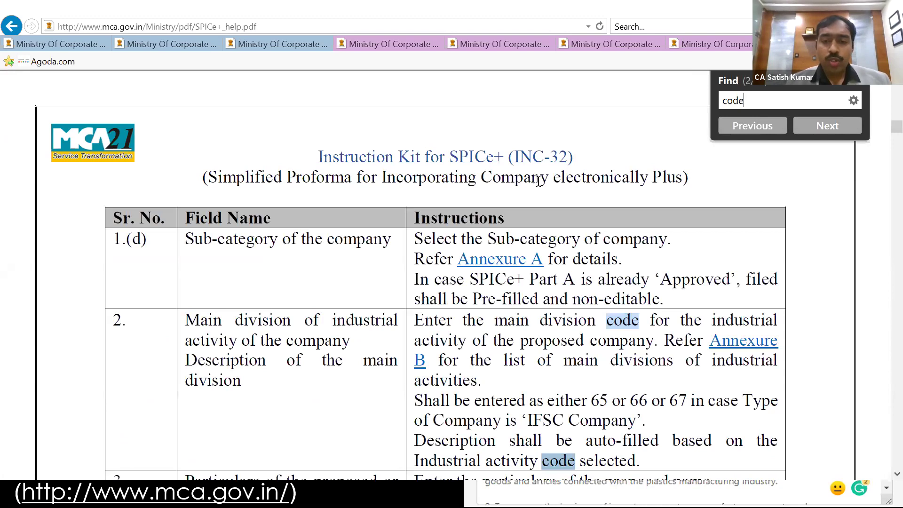
pyautogui.press('Return')
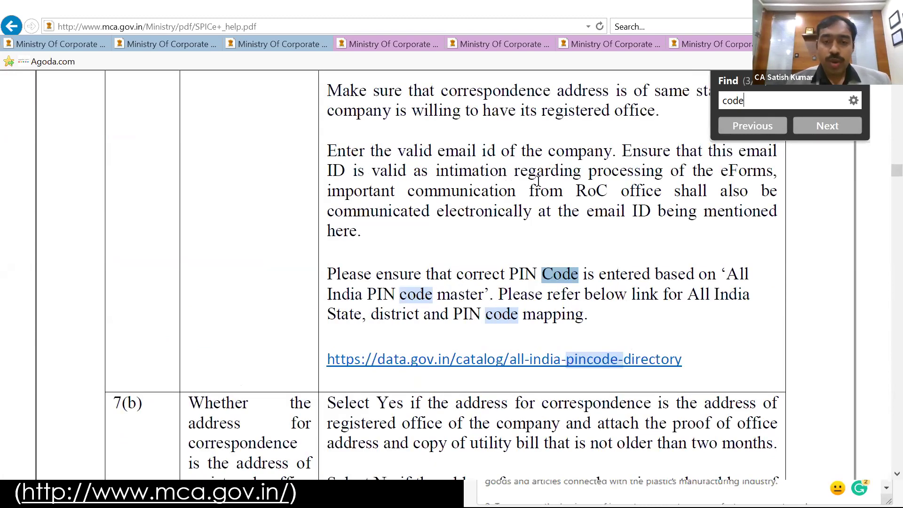
pyautogui.press('Return')
pyautogui.press('Return')
pyautogui.press('Return')
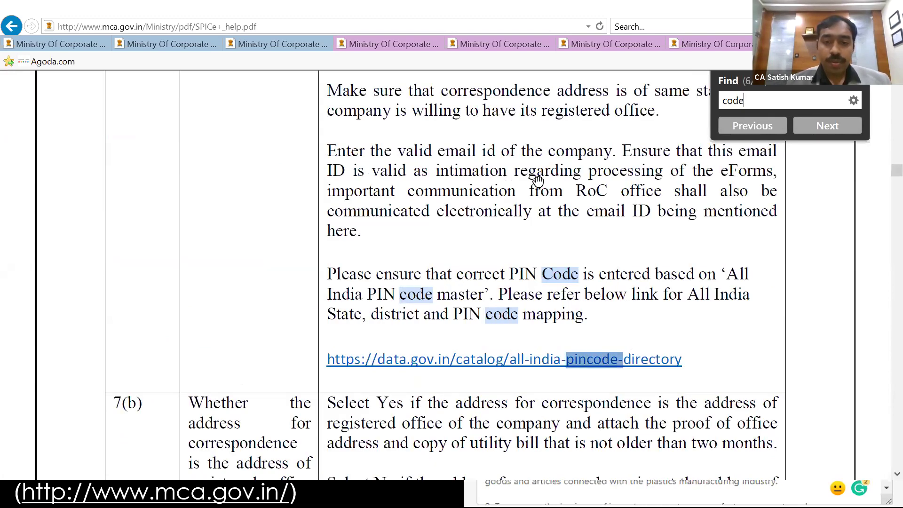
pyautogui.press('Return')
pyautogui.press('Return')
pyautogui.press('Return')
pyautogui.press('Return')
pyautogui.press('Return')
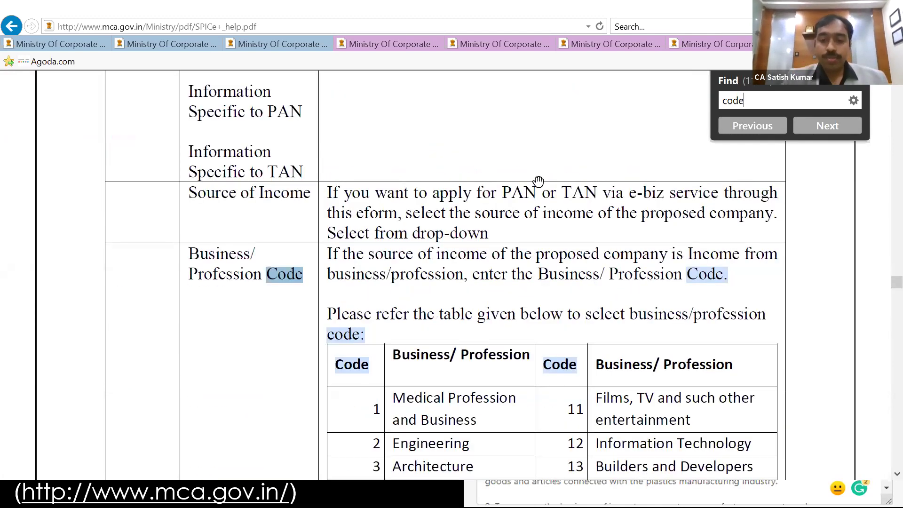
pyautogui.press('Escape')
# Step: Read down through the Business/Profession Code section, then switch back to the SPICe+ tab
pyautogui.scroll(-5, 538, 181)
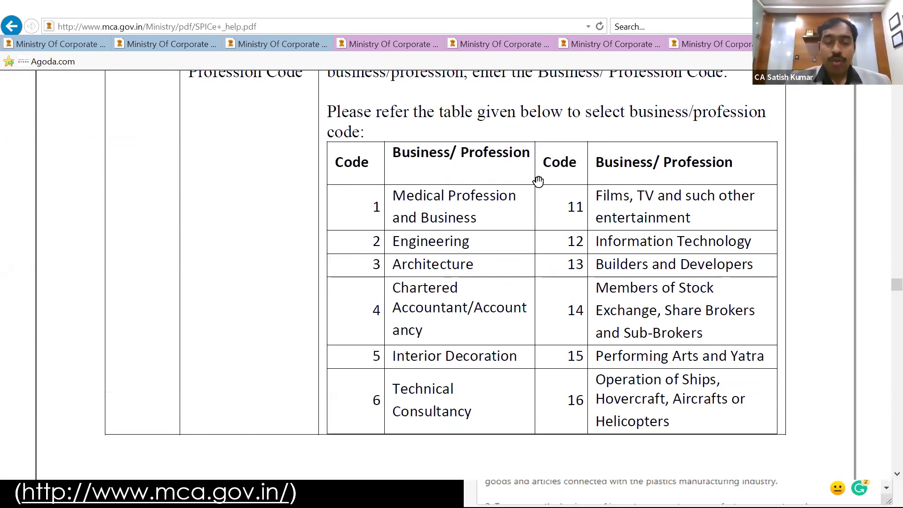
pyautogui.scroll(-1, 538, 181)
pyautogui.scroll(-8, 538, 181)
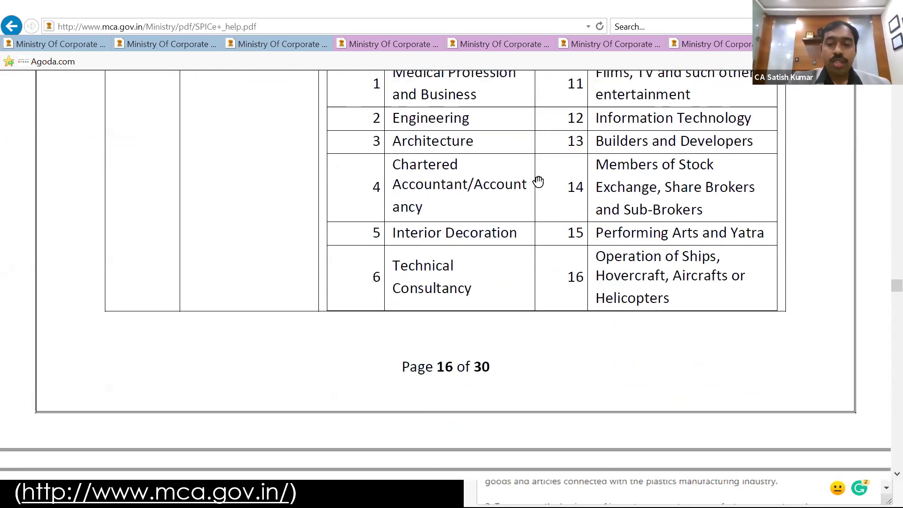
pyautogui.scroll(-3, 538, 181)
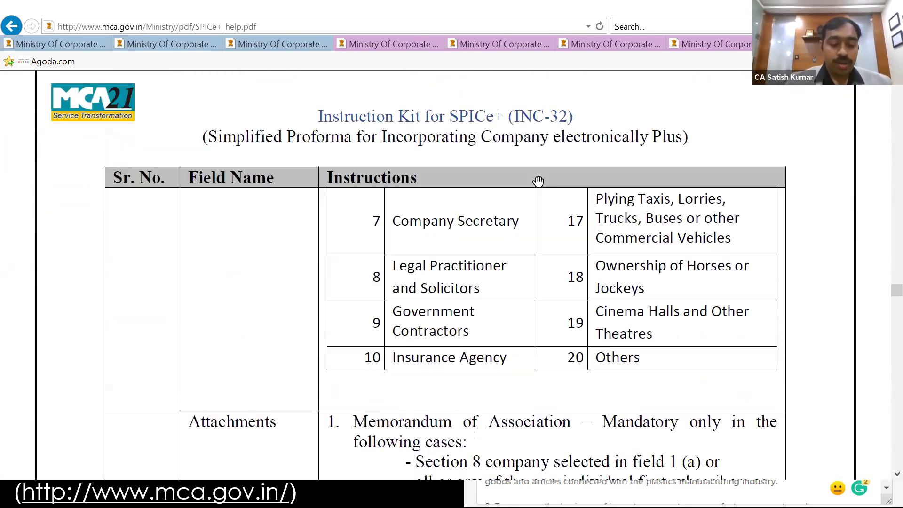
pyautogui.scroll(-2, 538, 181)
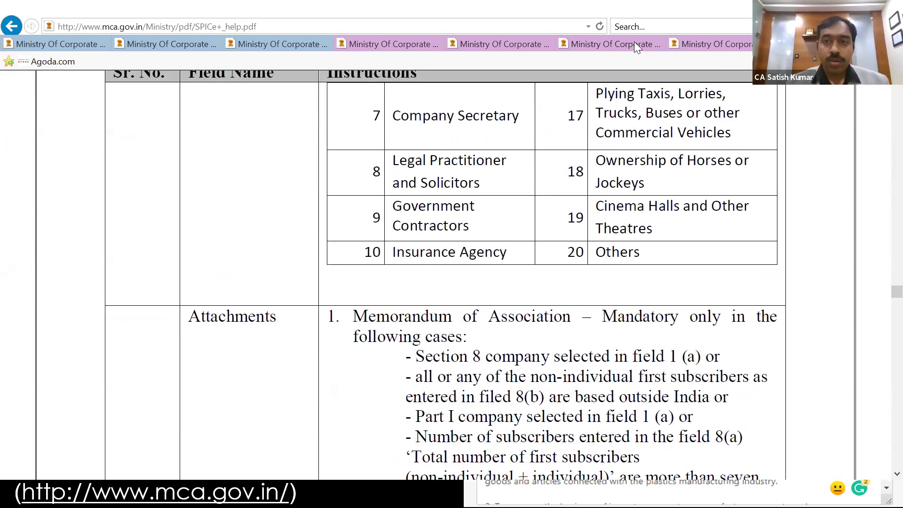
pyautogui.scroll(7, 743, 36)
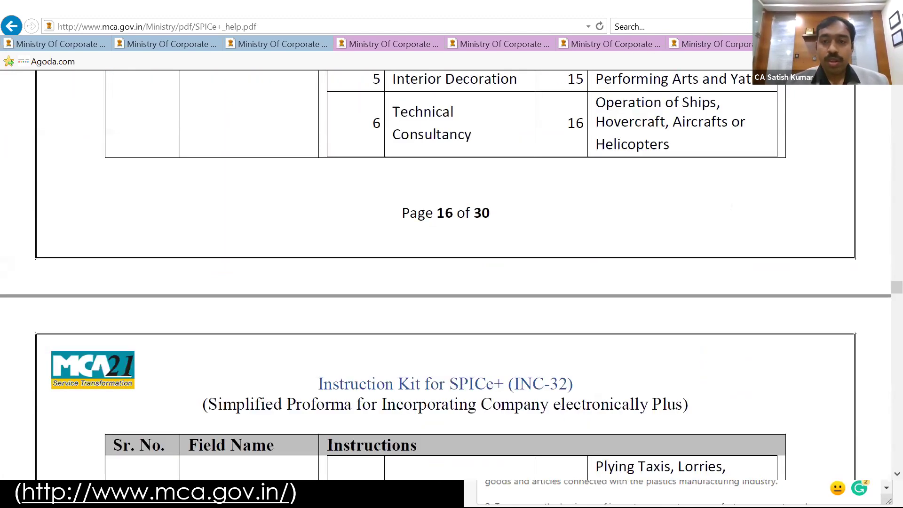
pyautogui.hotkey('ctrl', 'Tab')
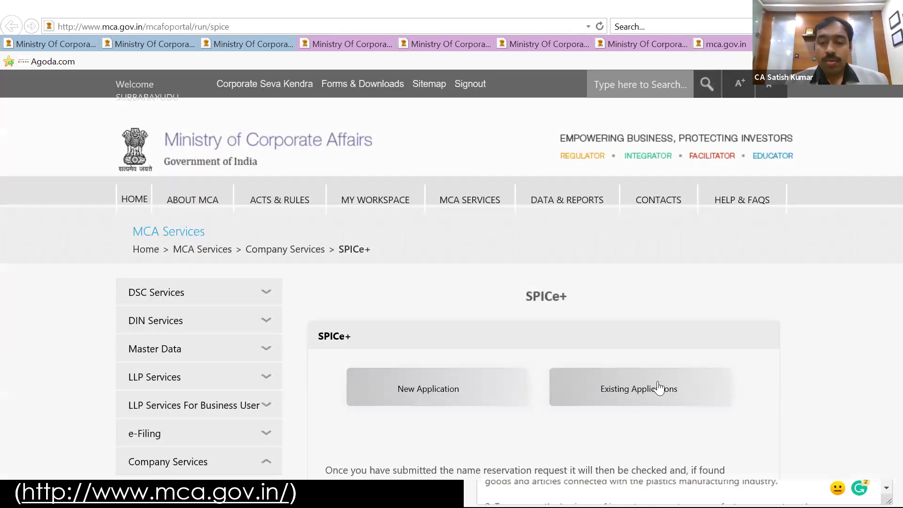
# Step: Open SPICe+ Part A from the first application listed under Existing Applications
pyautogui.click(659, 388)
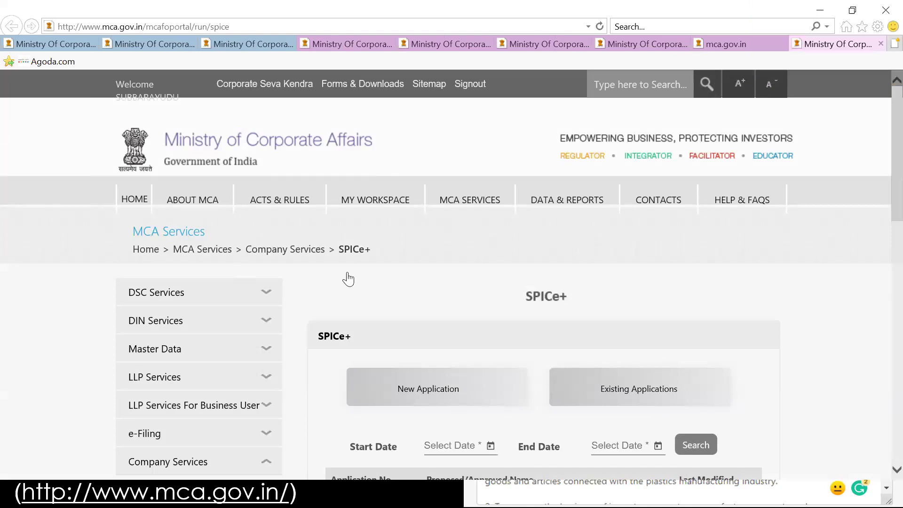
pyautogui.scroll(-5, 348, 280)
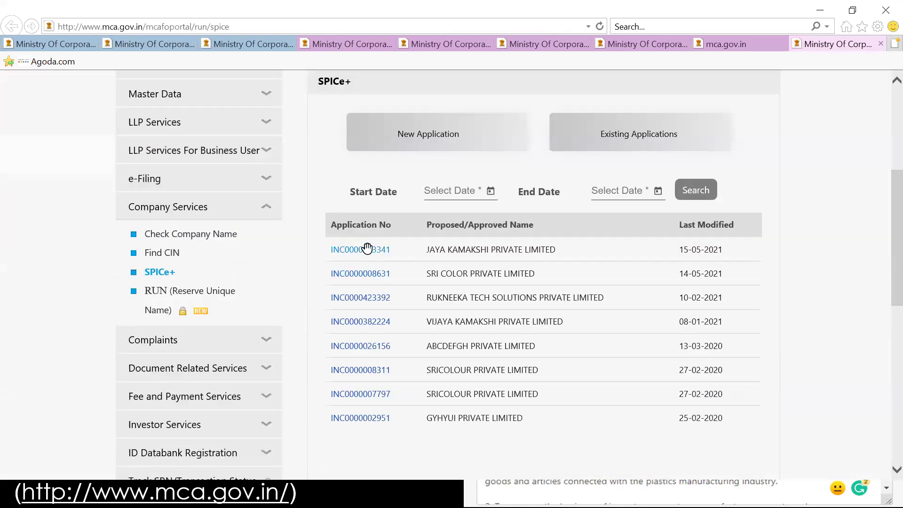
pyautogui.click(367, 249)
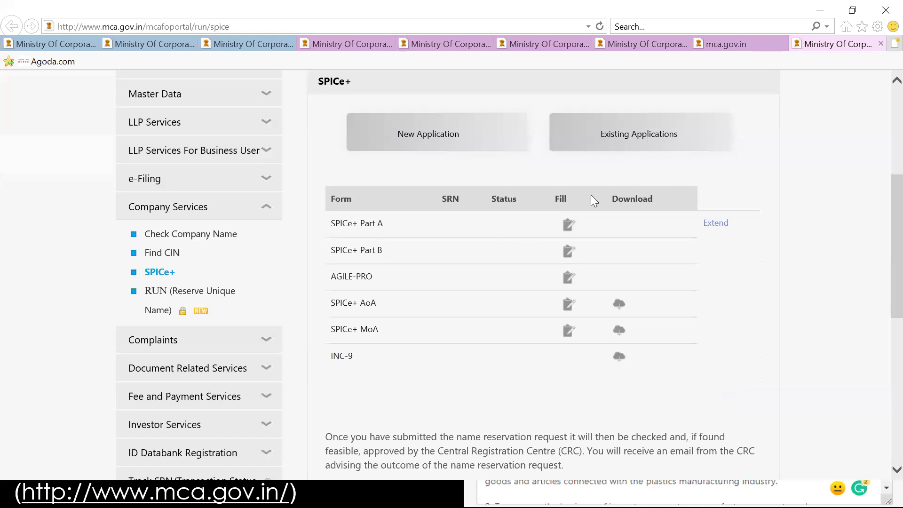
pyautogui.click(568, 223)
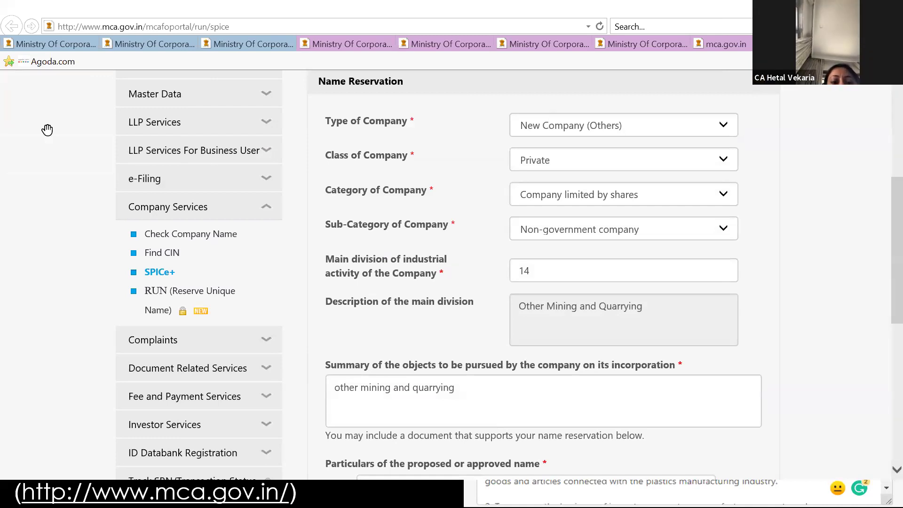
# Step: Scroll up and down through the SPICe+ Part A form to review its details
pyautogui.scroll(2, 47, 130)
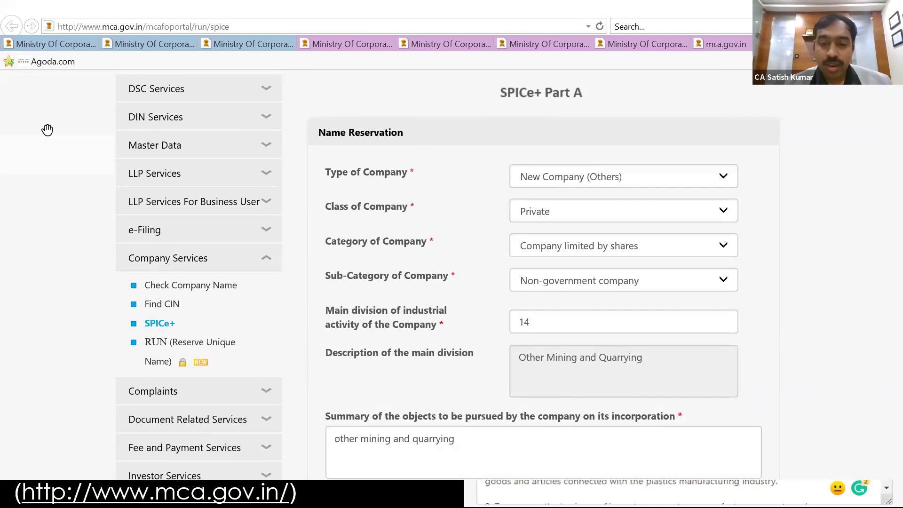
pyautogui.scroll(2, 47, 130)
pyautogui.scroll(-4, 47, 130)
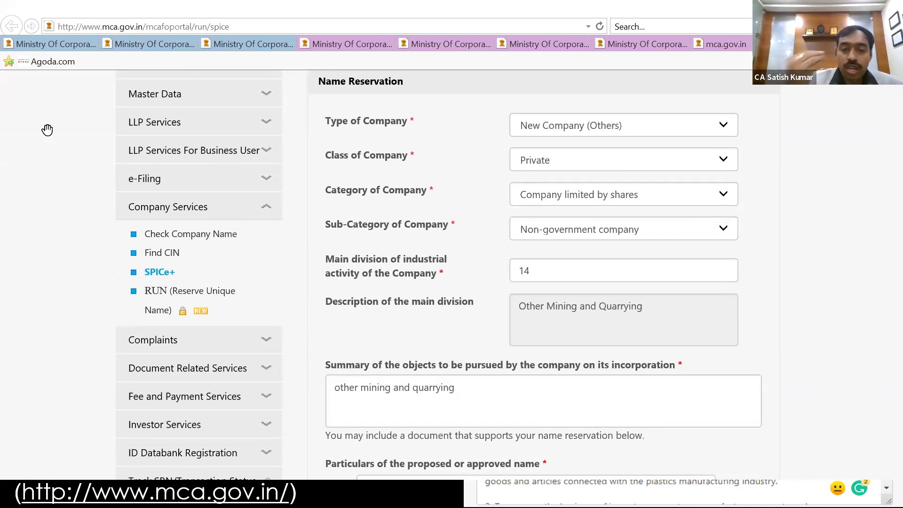
pyautogui.scroll(-3, 47, 130)
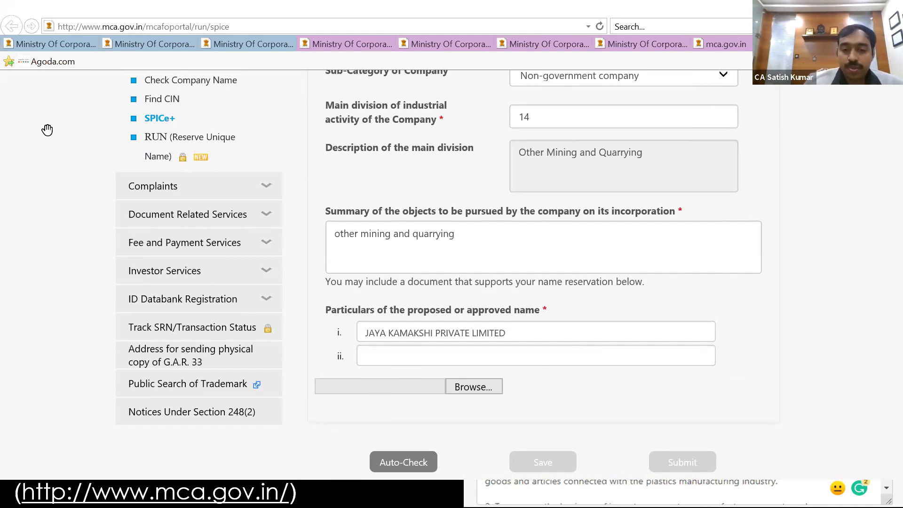
pyautogui.scroll(-1, 47, 129)
pyautogui.scroll(-1, 47, 130)
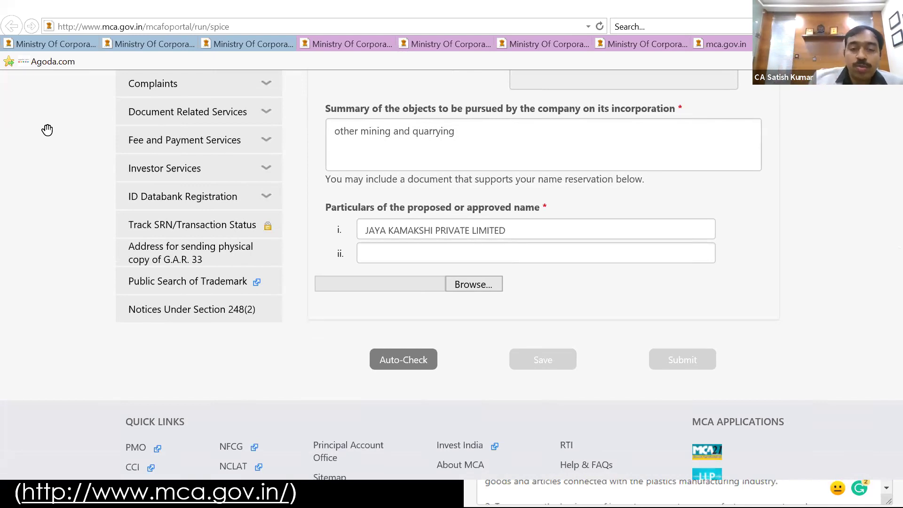
pyautogui.scroll(2, 47, 130)
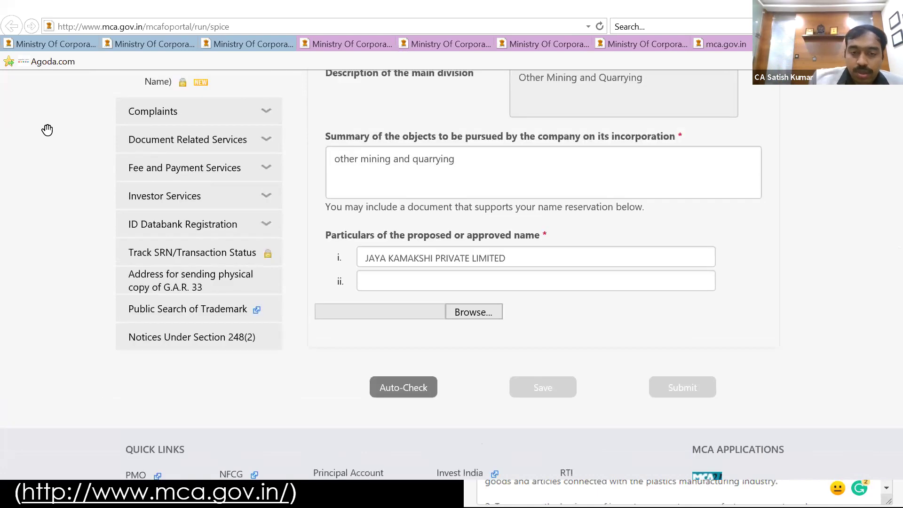
pyautogui.scroll(-1, 47, 130)
pyautogui.scroll(1, 47, 130)
pyautogui.scroll(-1, 47, 130)
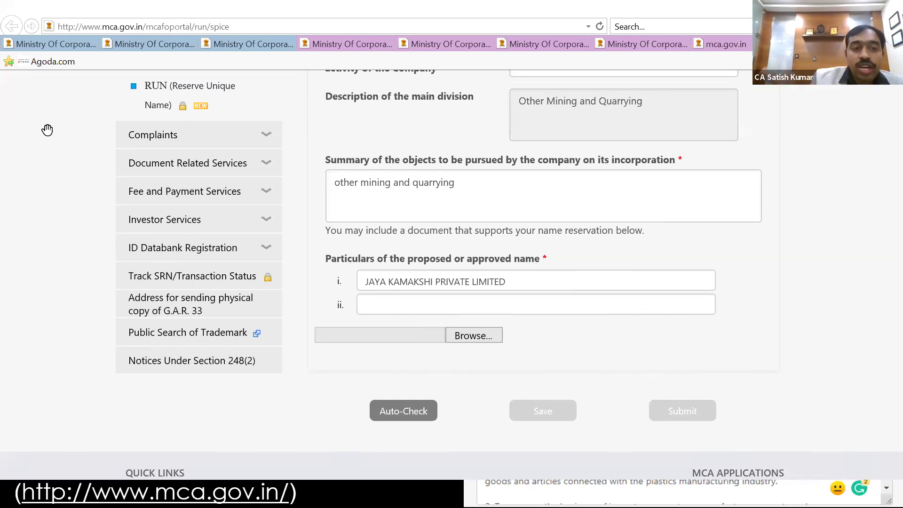
pyautogui.scroll(3, 47, 130)
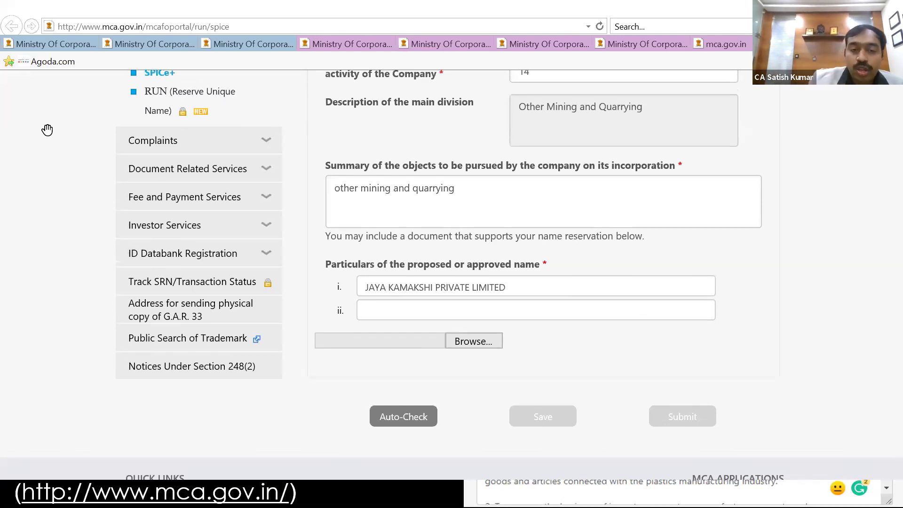
pyautogui.scroll(3, 47, 130)
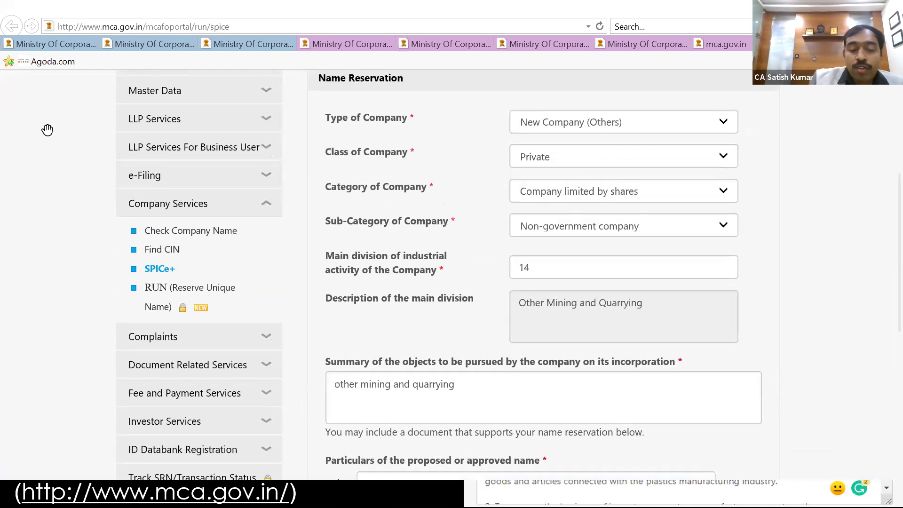
pyautogui.scroll(-3, 47, 130)
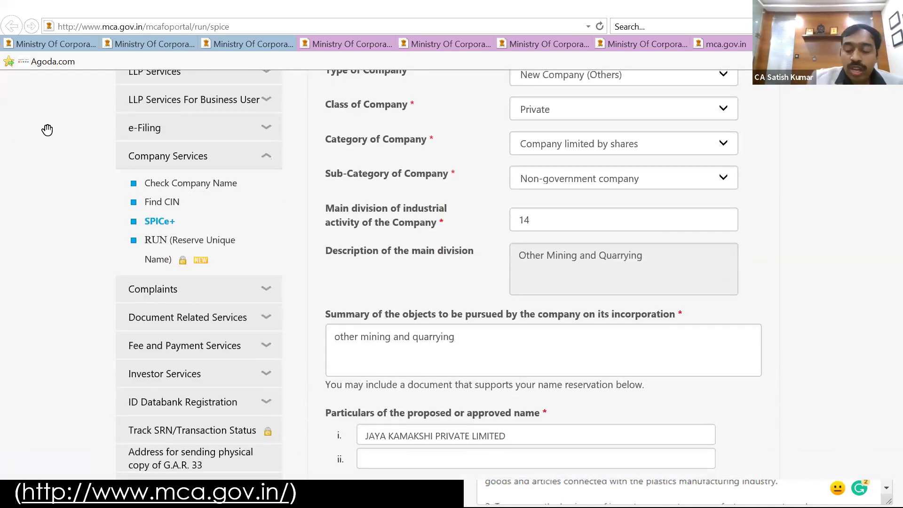
pyautogui.scroll(-1, 47, 130)
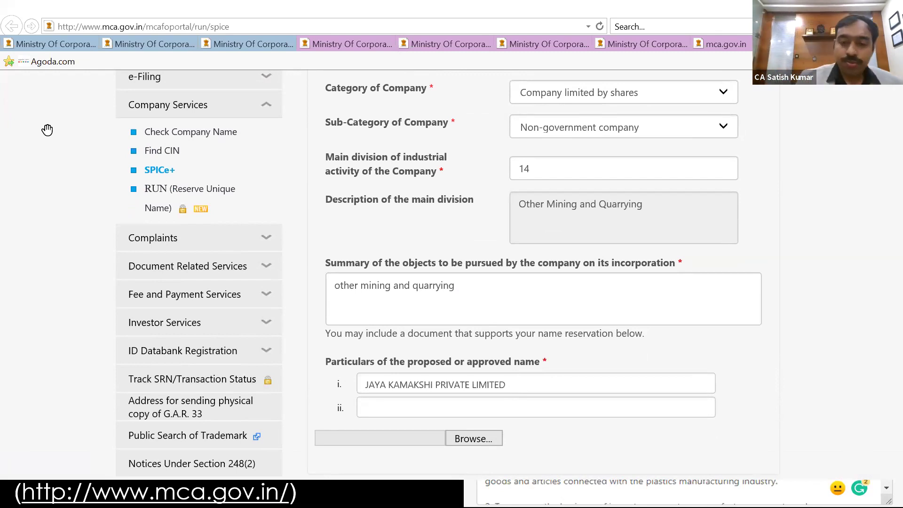
pyautogui.scroll(5, 47, 130)
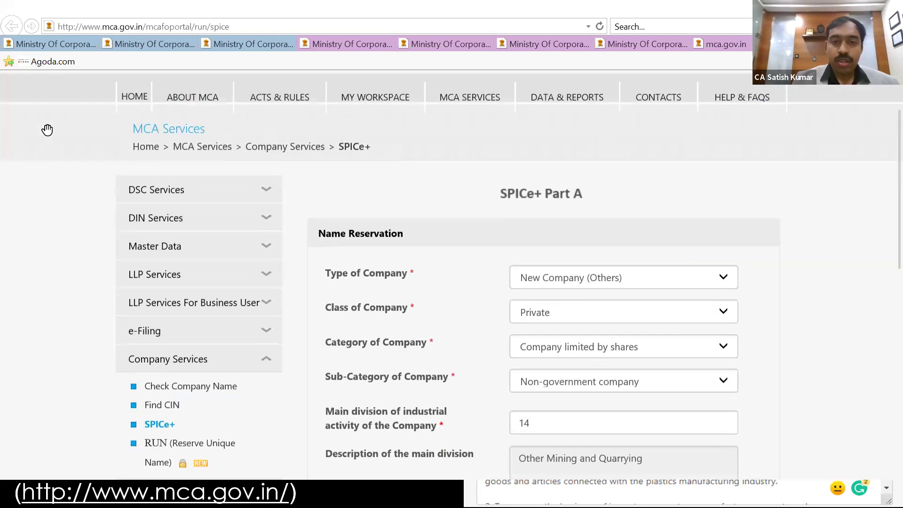
pyautogui.scroll(2, 47, 129)
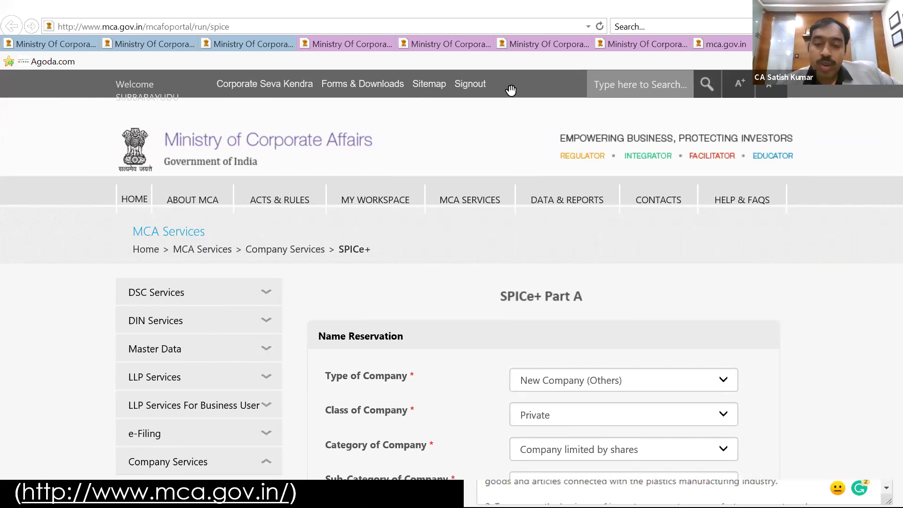
pyautogui.scroll(-1, 511, 90)
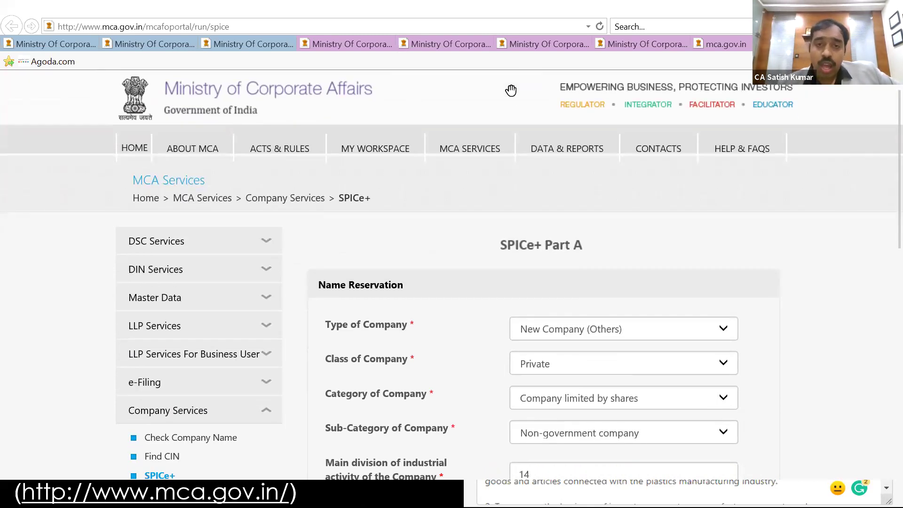
pyautogui.scroll(1, 511, 90)
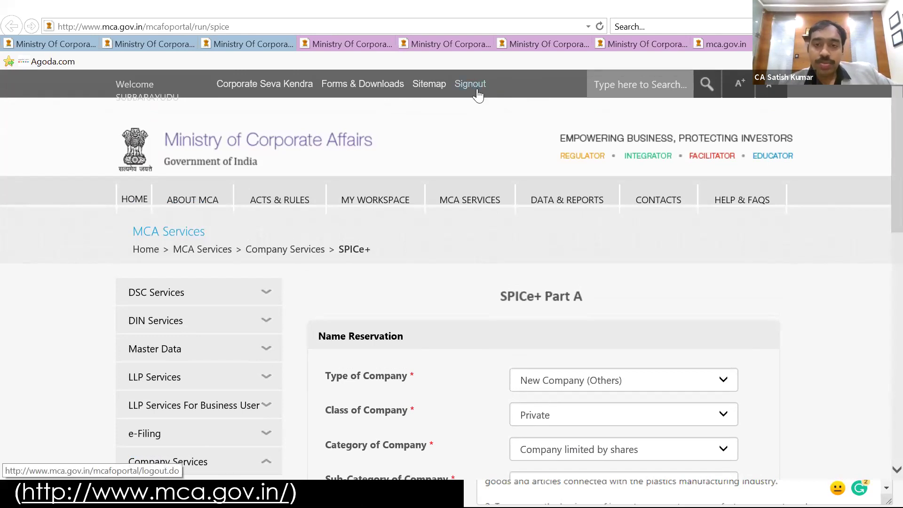
# Step: Sign out of the MCA21 account and close the browser with all its tabs
pyautogui.click(477, 96)
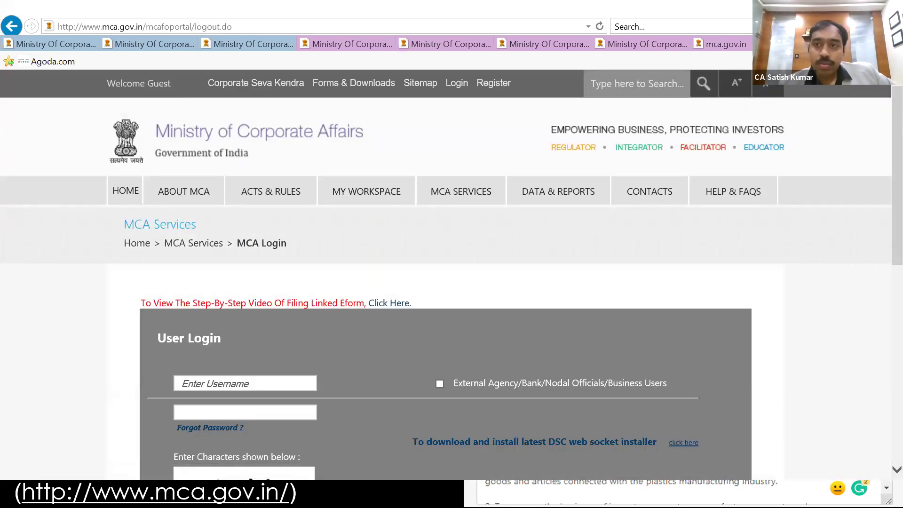
pyautogui.hotkey('alt', 'F4')
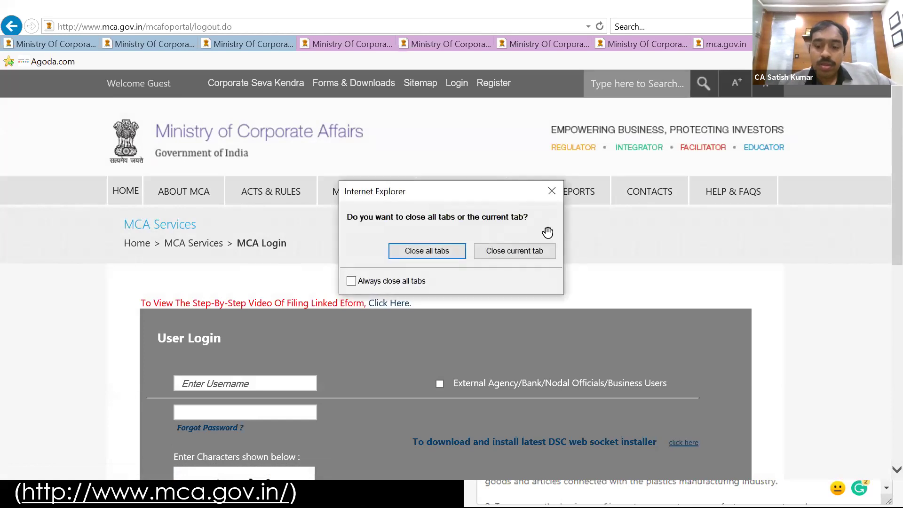
pyautogui.press('Return')
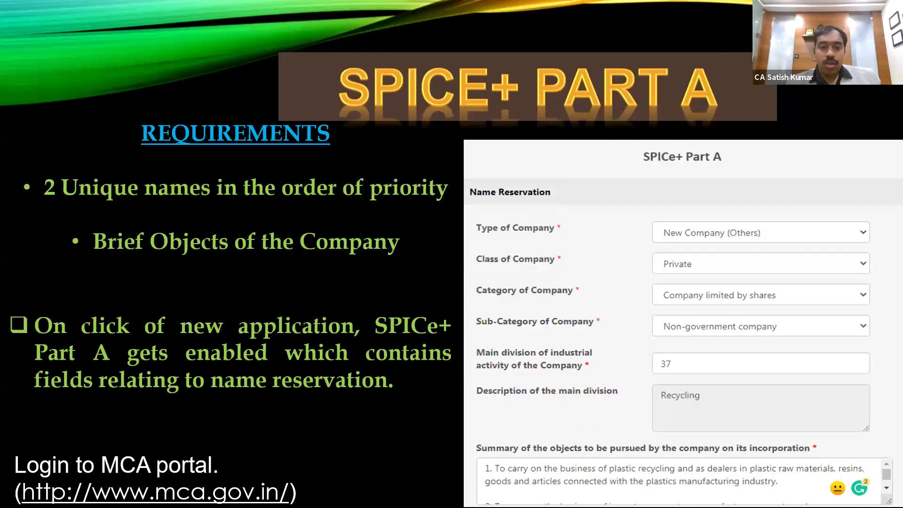
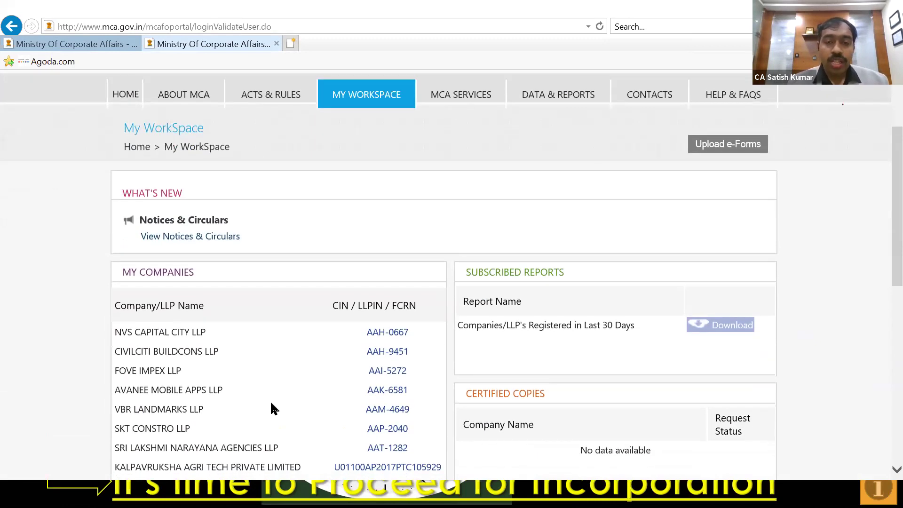
# Step: Open the SPICe+ page under Company Services from the MCA SERVICES menu
pyautogui.moveTo(437, 107)
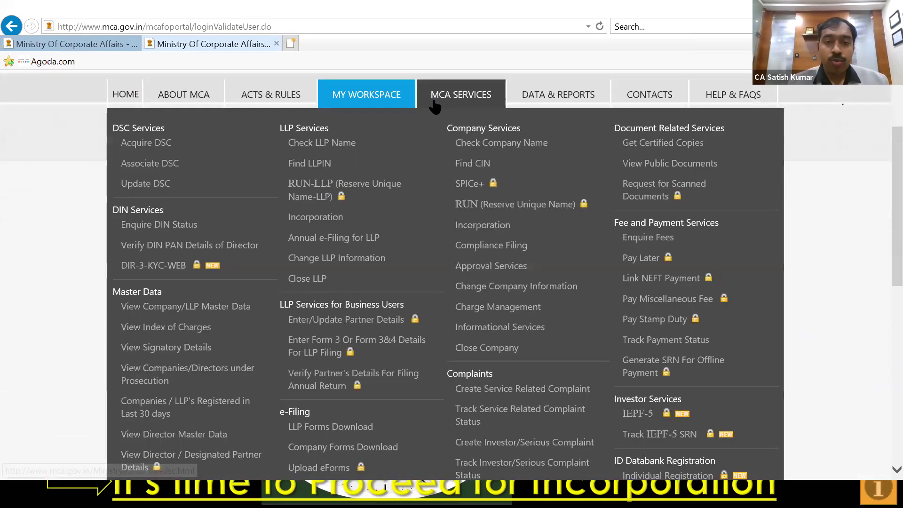
pyautogui.click(467, 183)
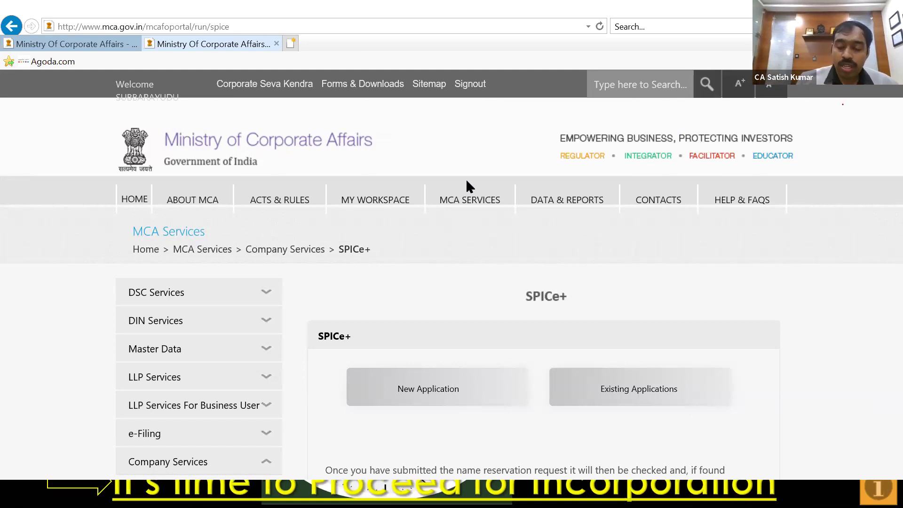
# Step: Open the JAYA KAMAKSHI PRIVATE LIMITED application from the Existing Applications list
pyautogui.scroll(-1, 467, 183)
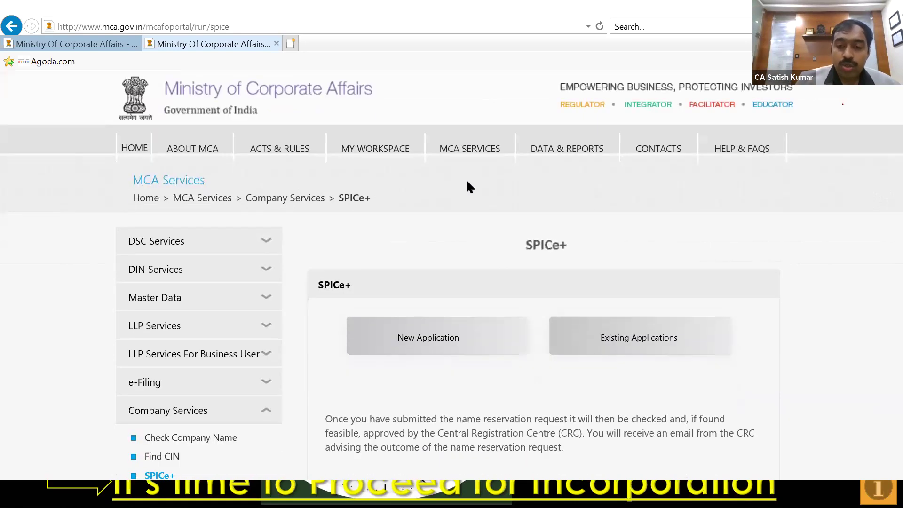
pyautogui.click(663, 335)
pyautogui.scroll(-1, 664, 334)
pyautogui.scroll(-3, 664, 334)
pyautogui.scroll(1, 663, 334)
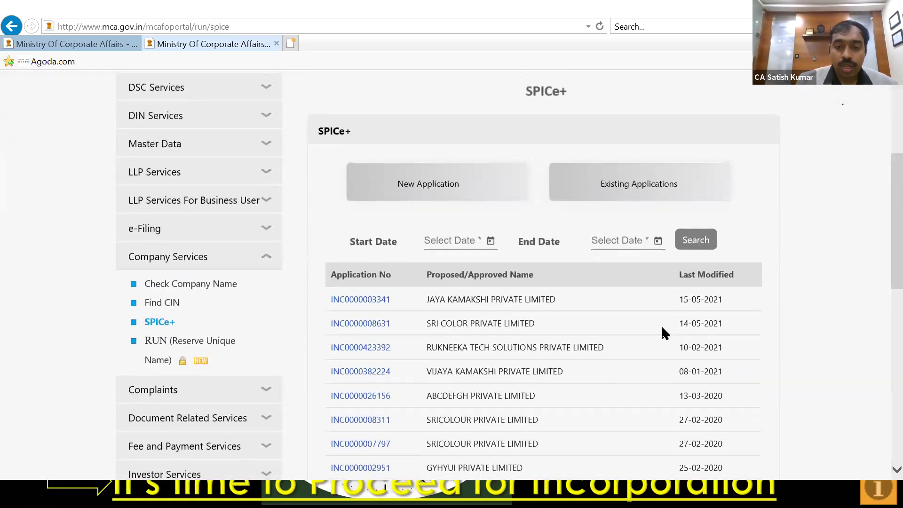
pyautogui.scroll(-5, 663, 333)
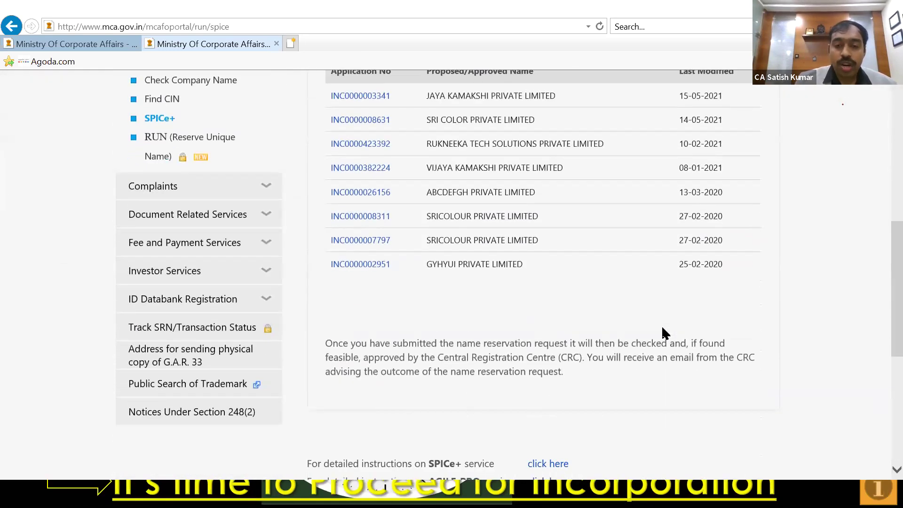
pyautogui.scroll(3, 663, 333)
pyautogui.scroll(4, 661, 325)
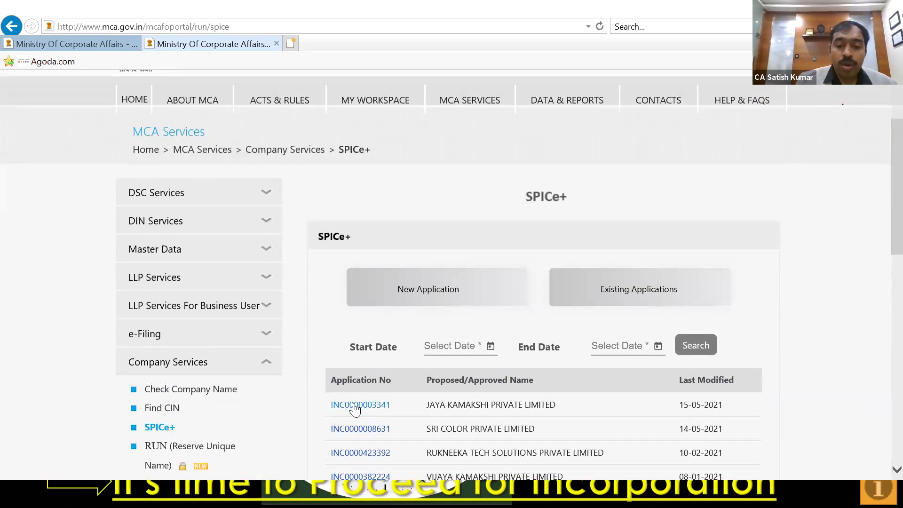
pyautogui.click(353, 403)
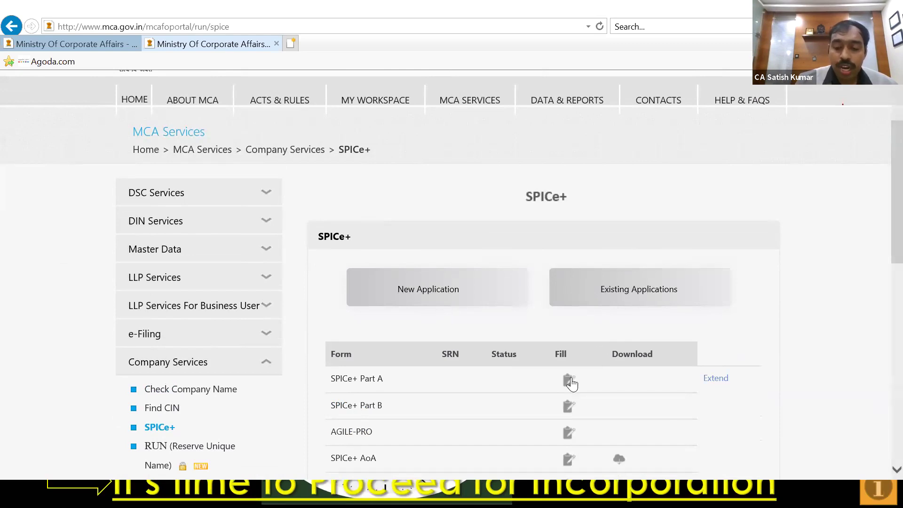
pyautogui.scroll(-3, 571, 383)
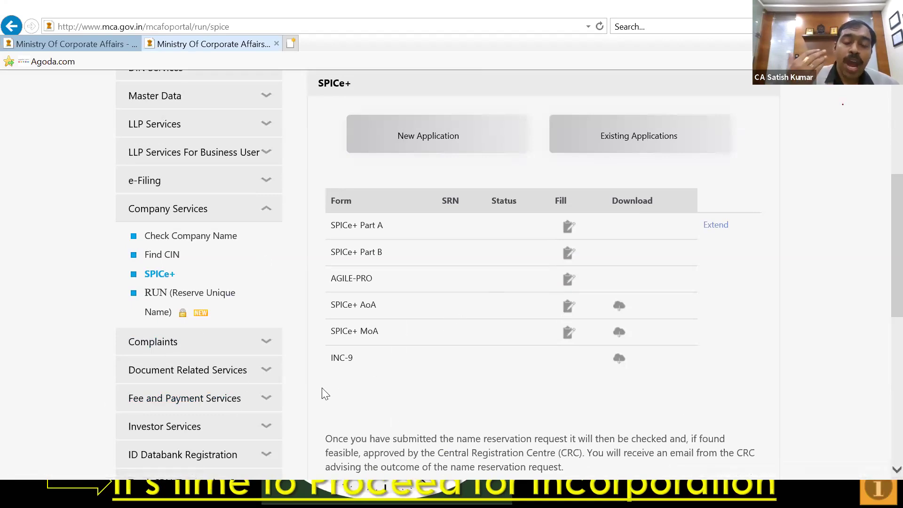
# Step: Open SPICe+ Part B for filling from the application's form list
pyautogui.click(568, 254)
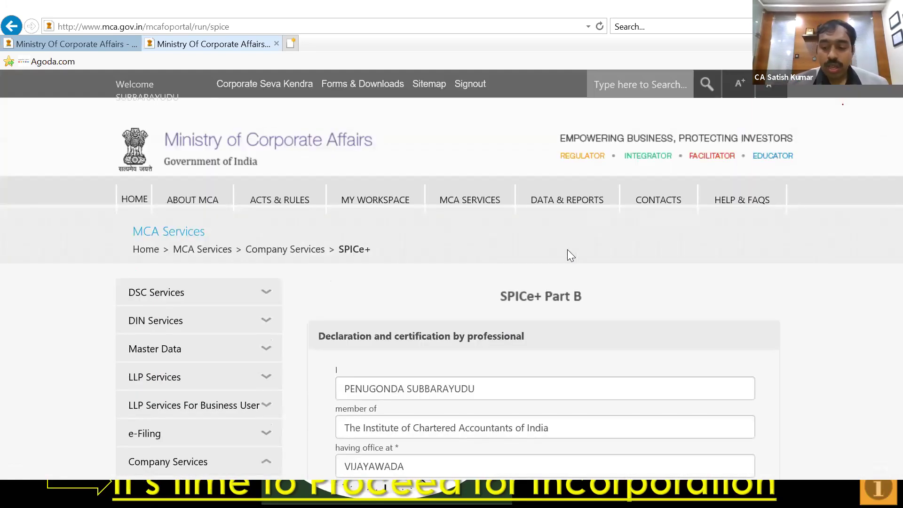
pyautogui.scroll(-8, 568, 251)
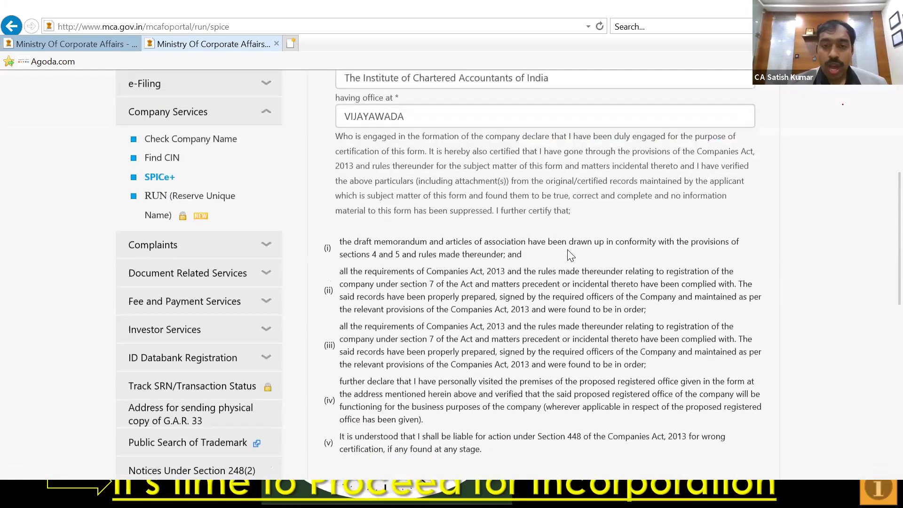
pyautogui.scroll(4, 567, 249)
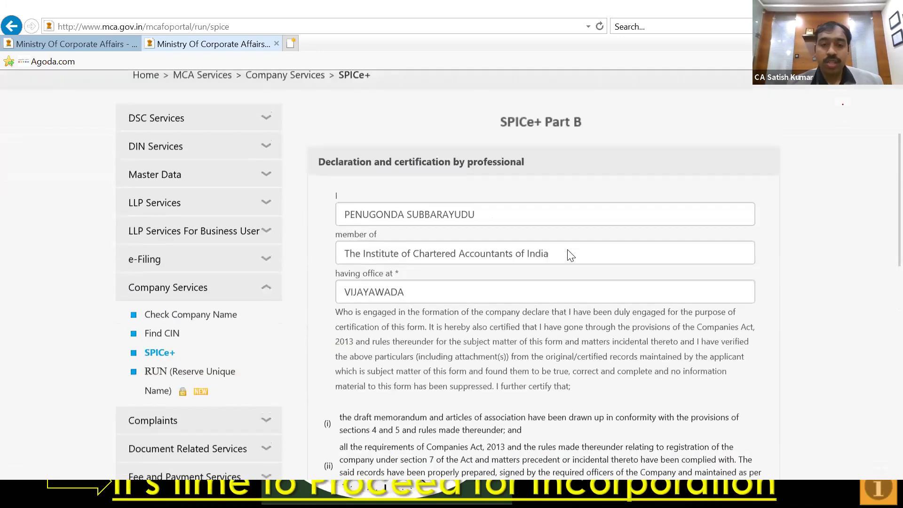
pyautogui.scroll(-2, 468, 202)
pyautogui.scroll(-15, 409, 188)
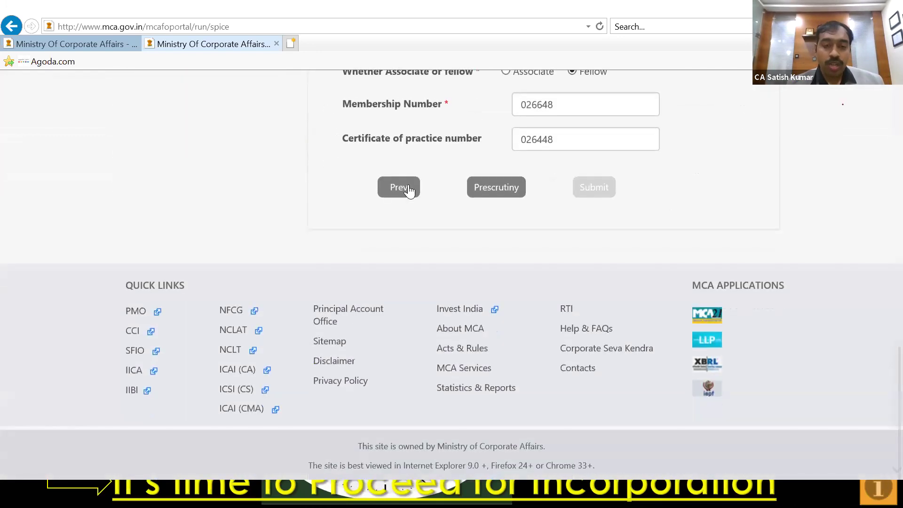
# Step: Step back through the declaration, PAN/TAN and Stamp Duty pages of Part B
pyautogui.click(399, 187)
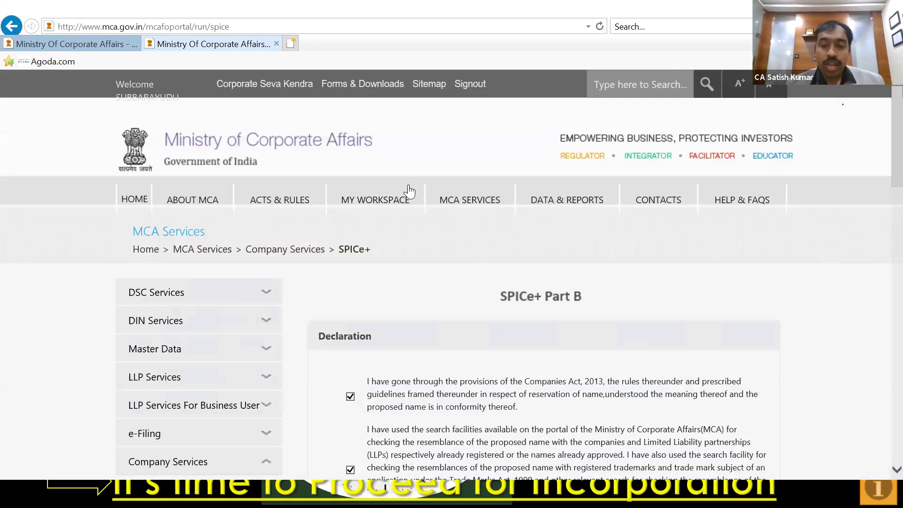
pyautogui.scroll(-5, 409, 191)
pyautogui.scroll(-5, 409, 191)
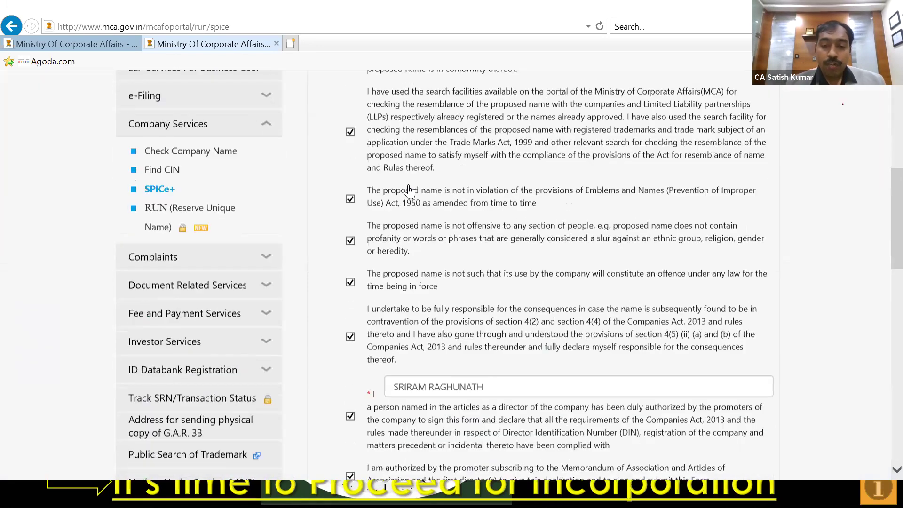
pyautogui.scroll(-4, 353, 227)
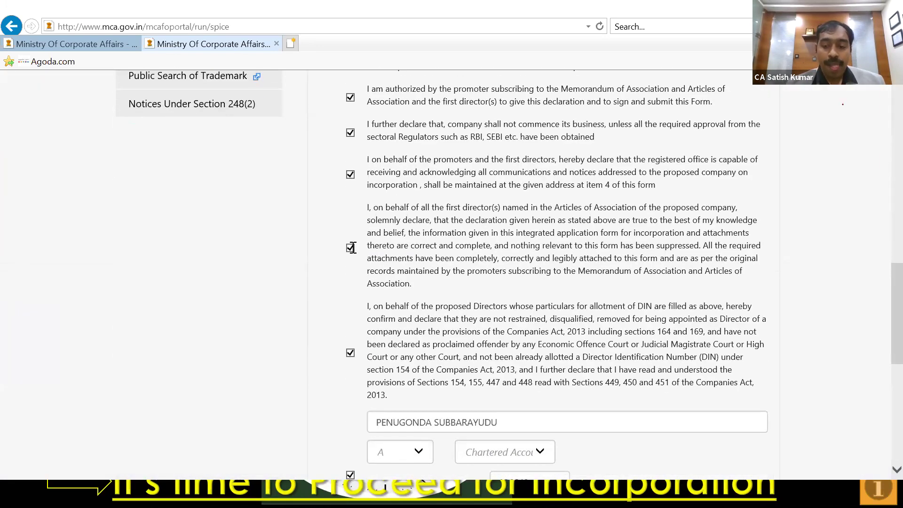
pyautogui.scroll(-5, 352, 247)
pyautogui.scroll(-15, 312, 107)
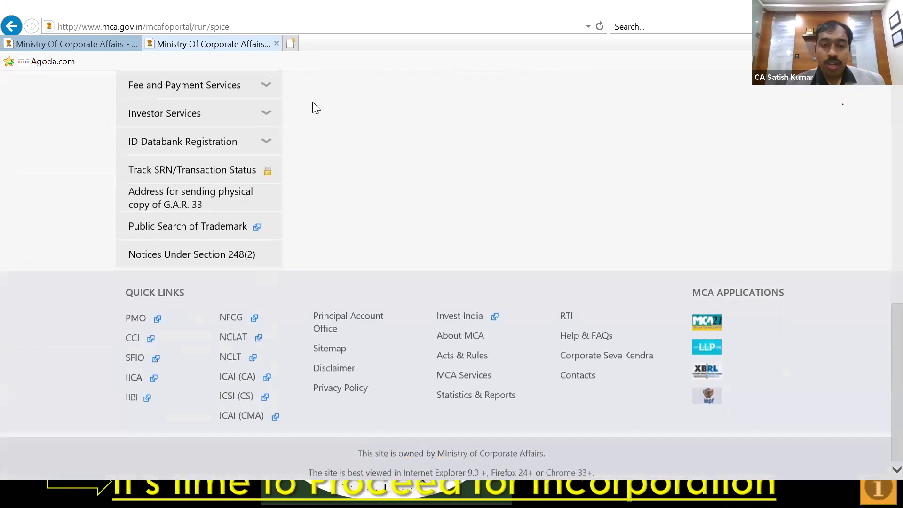
pyautogui.scroll(1, 315, 107)
pyautogui.click(341, 139)
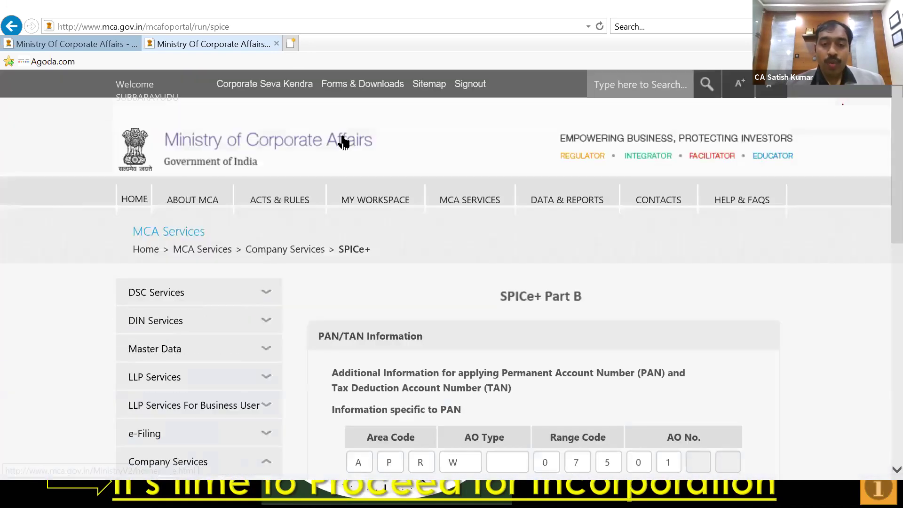
pyautogui.scroll(-8, 343, 141)
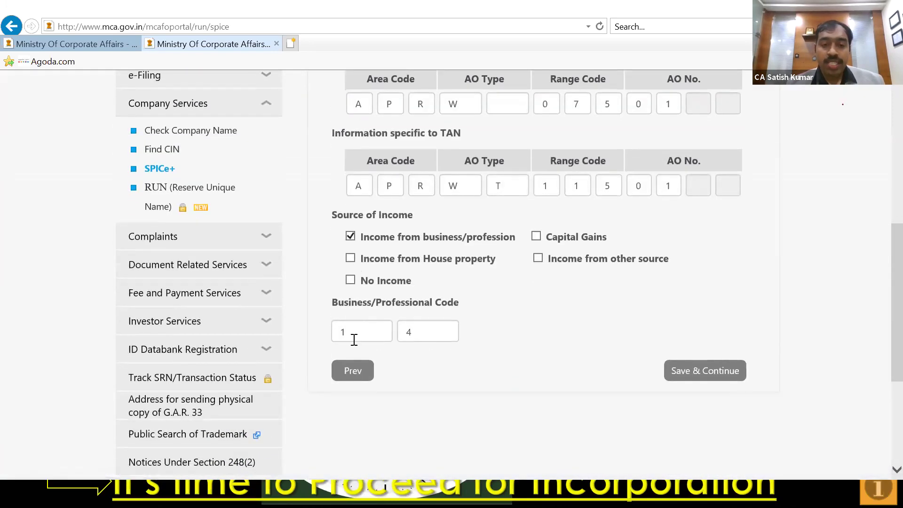
pyautogui.click(349, 371)
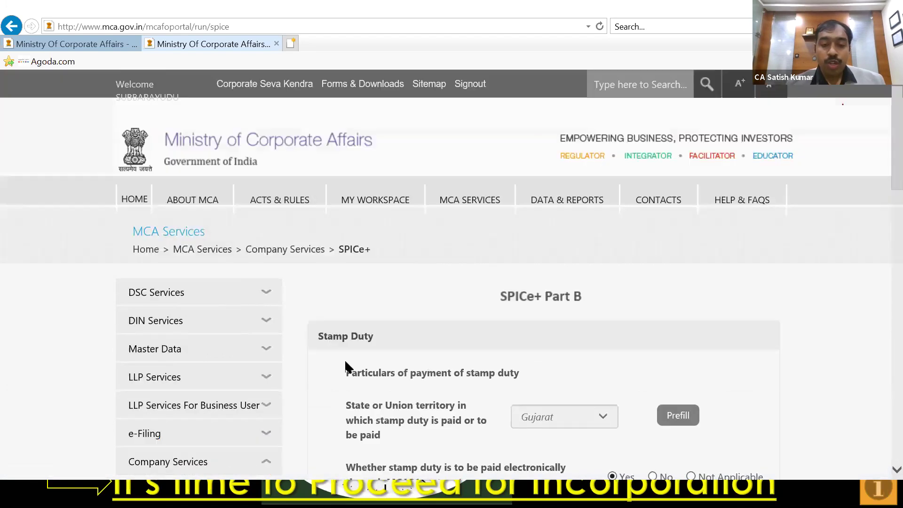
pyautogui.scroll(-20, 346, 366)
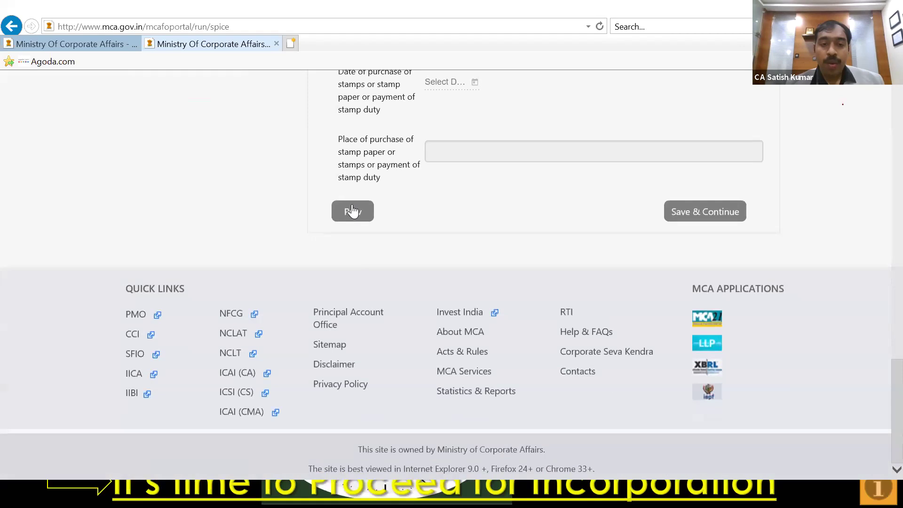
# Step: Continue back past director particulars, subscriber counts and address to Structure of the company
pyautogui.click(351, 211)
pyautogui.scroll(-5, 354, 212)
pyautogui.scroll(-8, 353, 207)
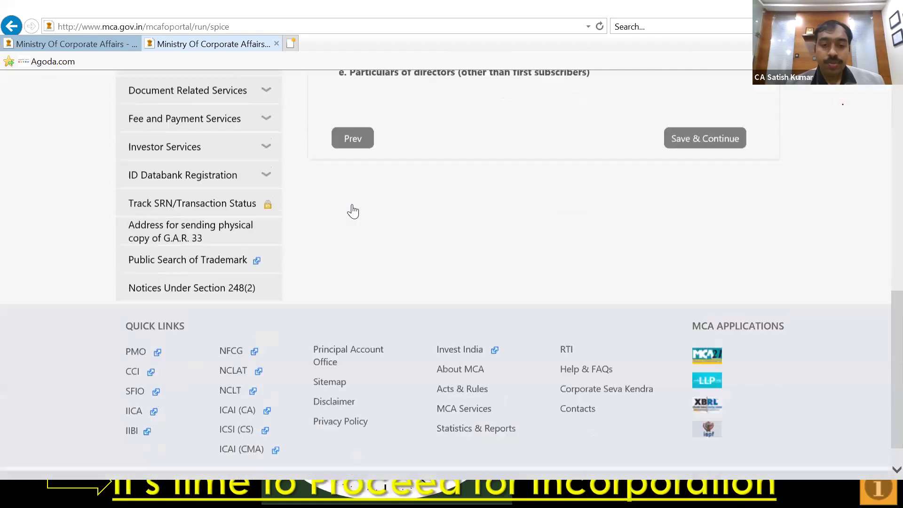
pyautogui.scroll(12, 353, 207)
pyautogui.scroll(-10, 352, 206)
pyautogui.click(348, 96)
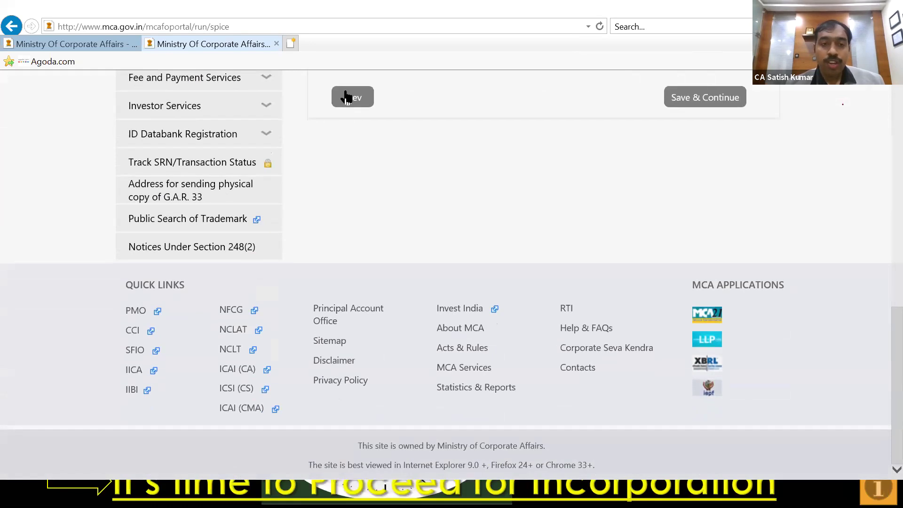
pyautogui.scroll(-12, 343, 95)
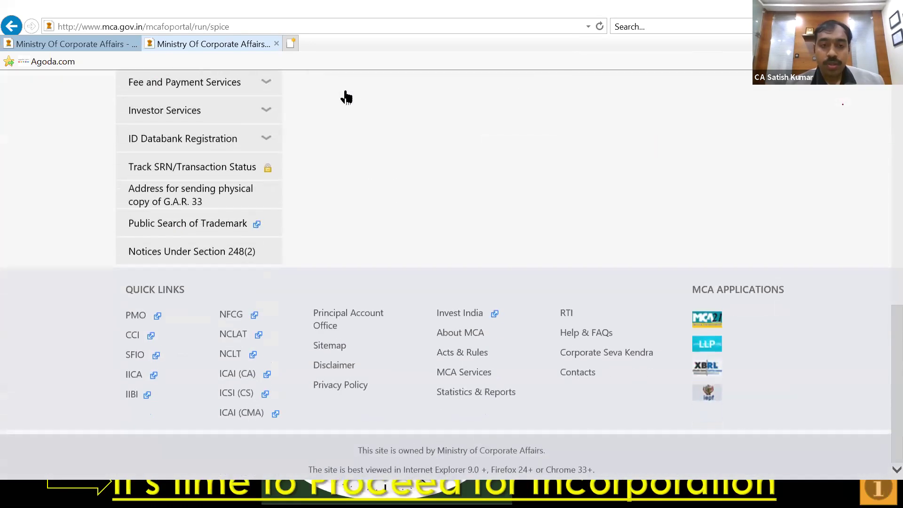
pyautogui.scroll(4, 353, 38)
pyautogui.scroll(3, 329, 72)
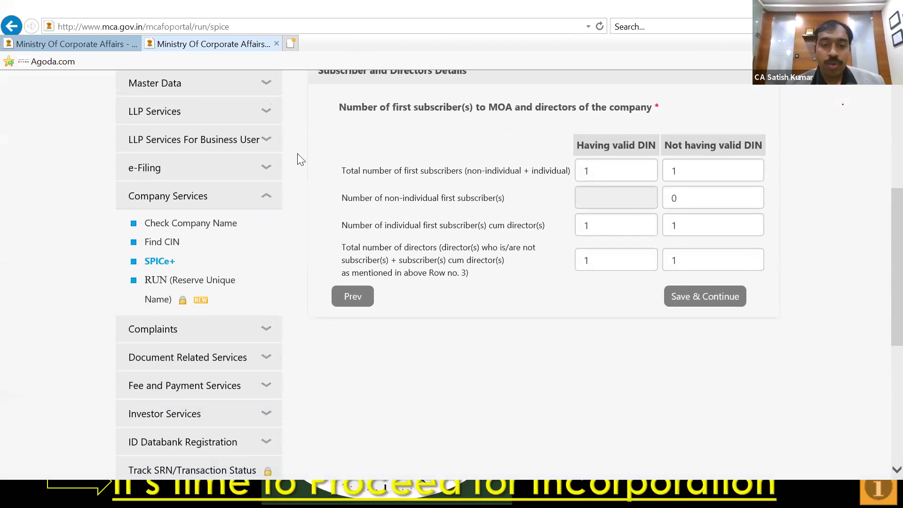
pyautogui.click(347, 297)
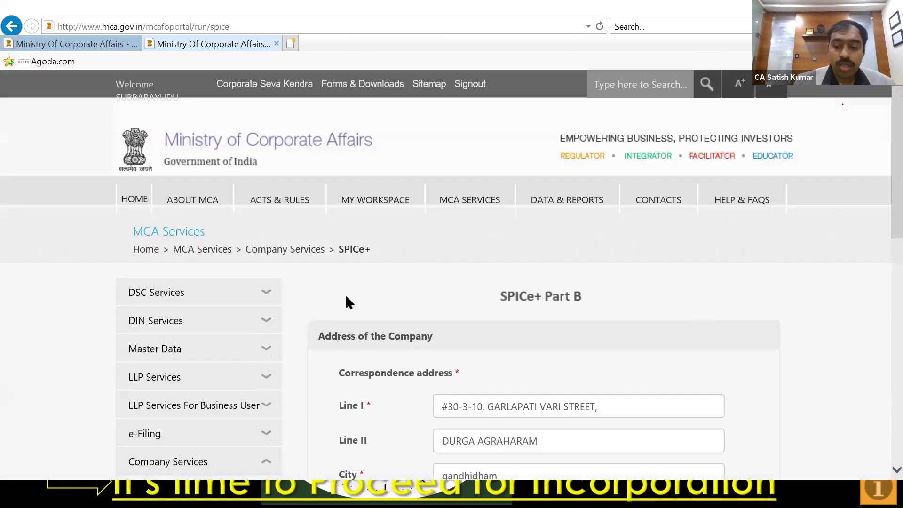
pyautogui.scroll(-12, 346, 300)
pyautogui.click(358, 218)
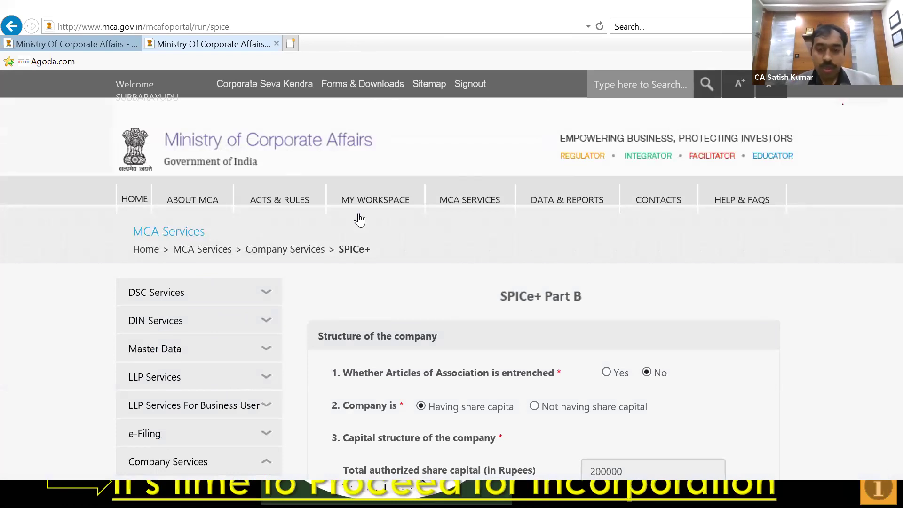
pyautogui.scroll(-1, 359, 220)
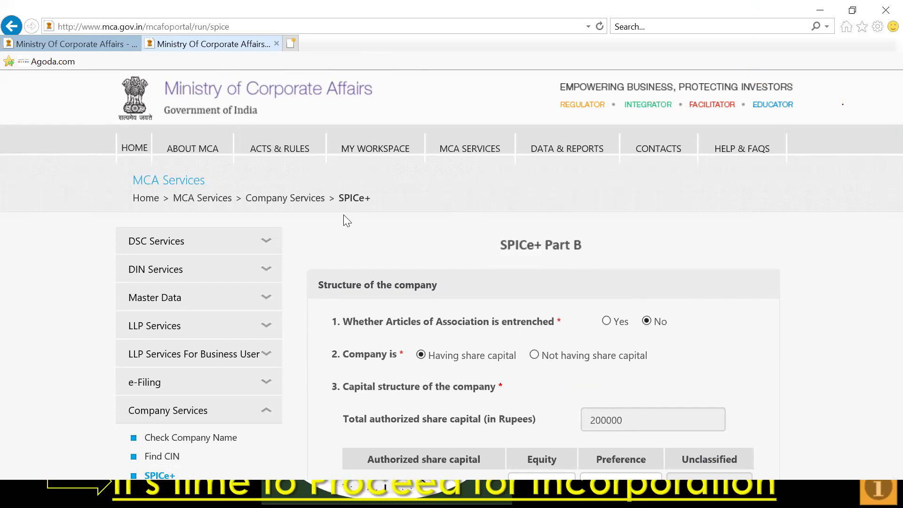
pyautogui.scroll(-2, 344, 219)
pyautogui.scroll(3, 344, 219)
pyautogui.scroll(-2, 345, 219)
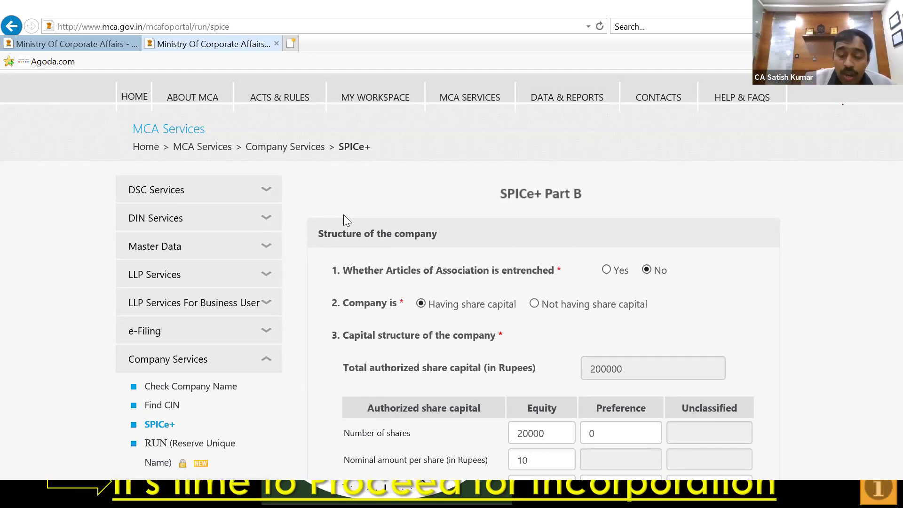
pyautogui.scroll(-3, 343, 215)
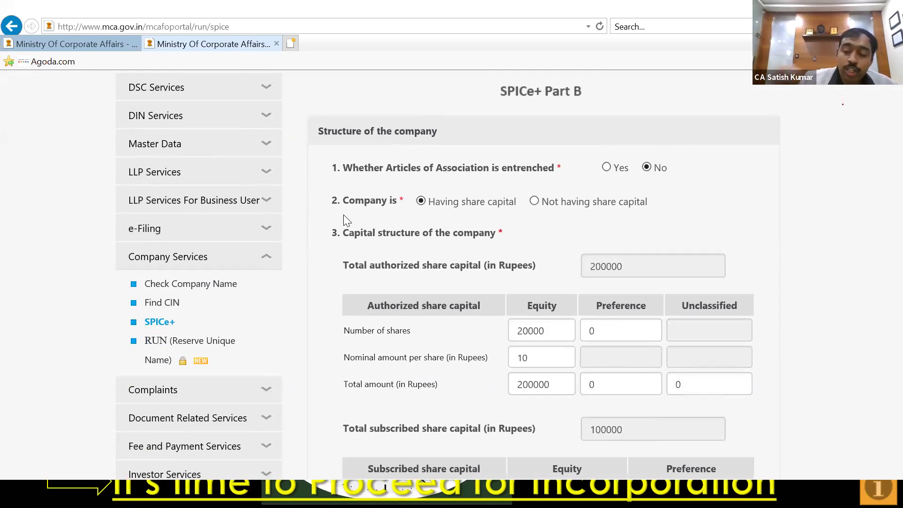
pyautogui.scroll(-1, 344, 217)
pyautogui.scroll(-1, 347, 221)
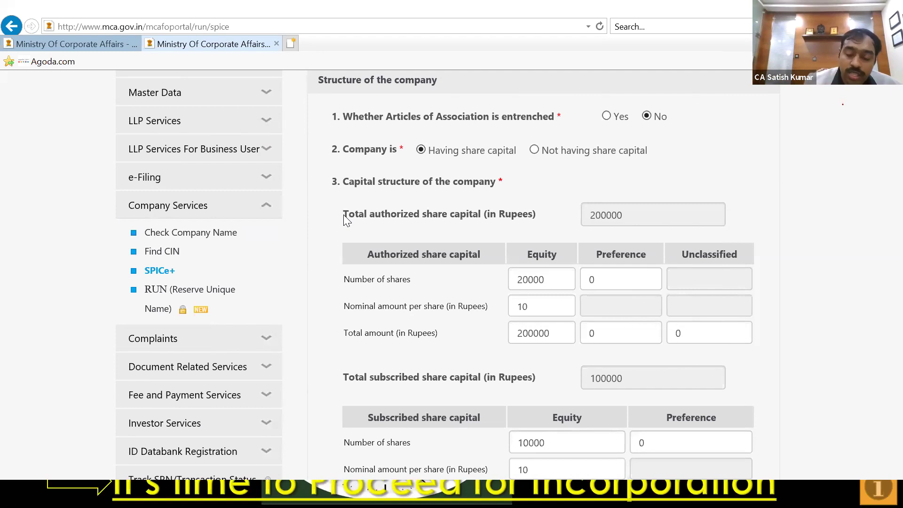
pyautogui.scroll(-3, 343, 219)
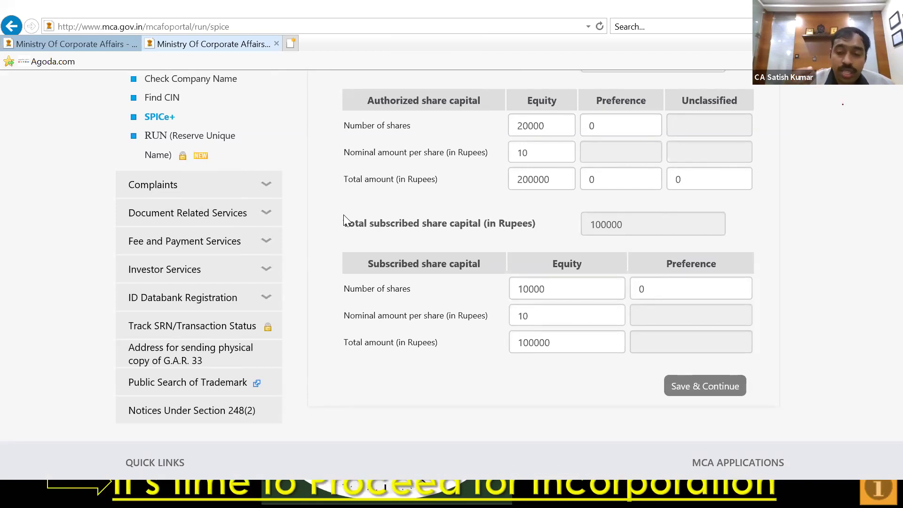
pyautogui.click(696, 399)
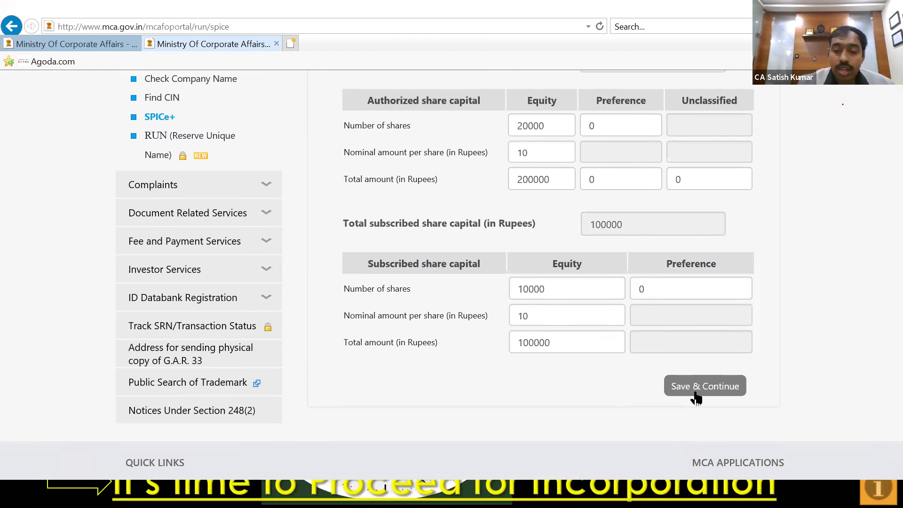
# Step: Save the capital structure and review the Address of the Company page
pyautogui.click(696, 397)
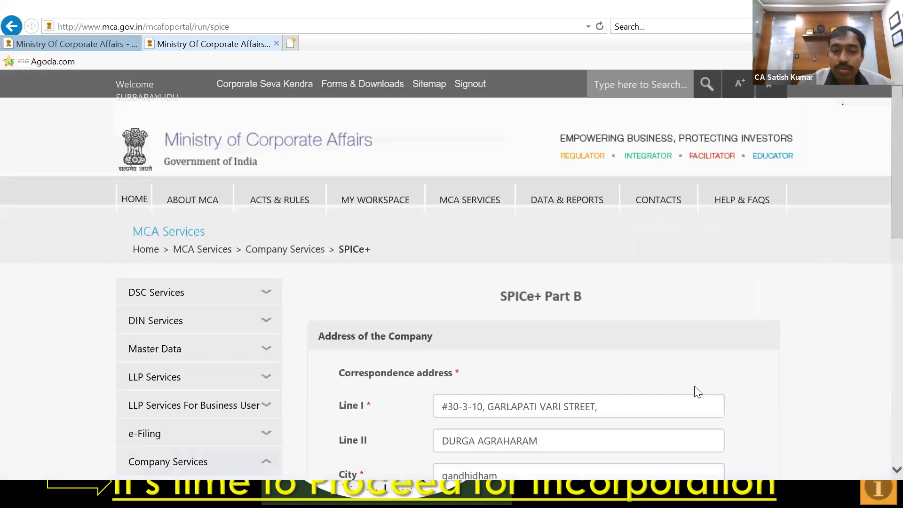
pyautogui.scroll(-5, 698, 391)
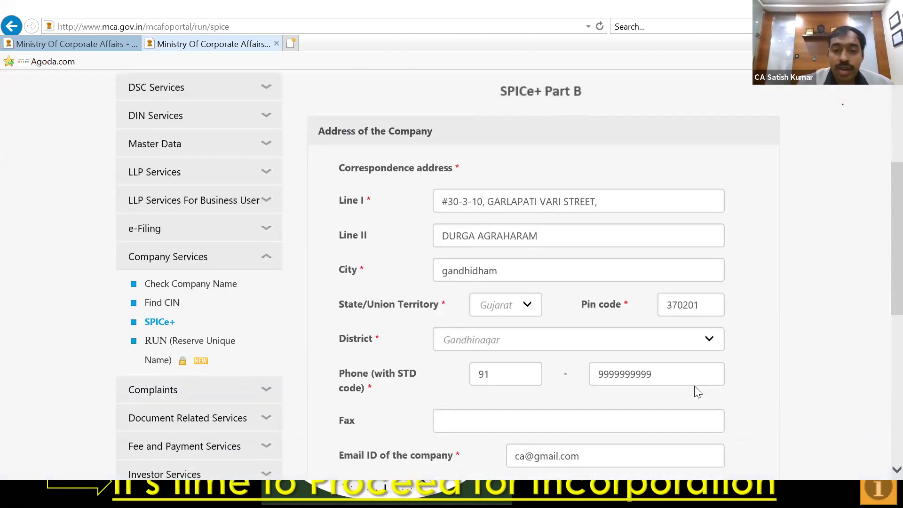
pyautogui.scroll(3, 697, 392)
pyautogui.scroll(-3, 697, 392)
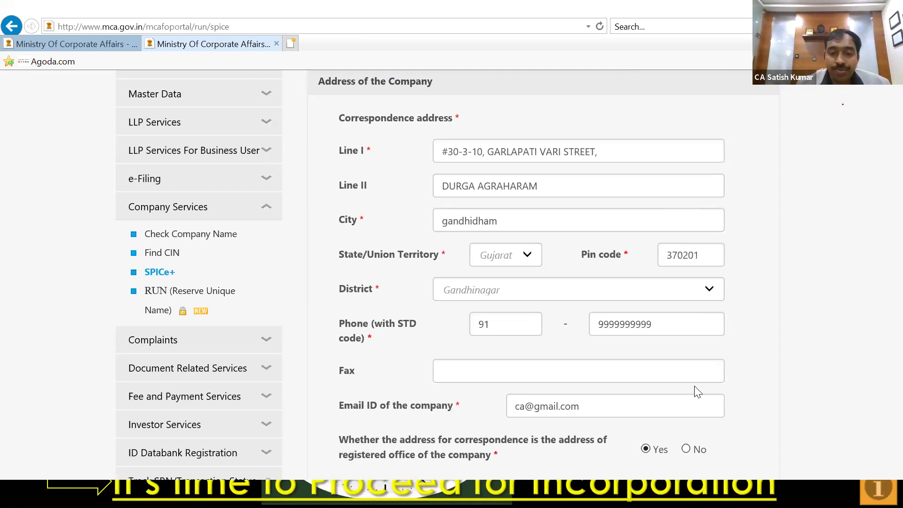
pyautogui.scroll(-3, 694, 387)
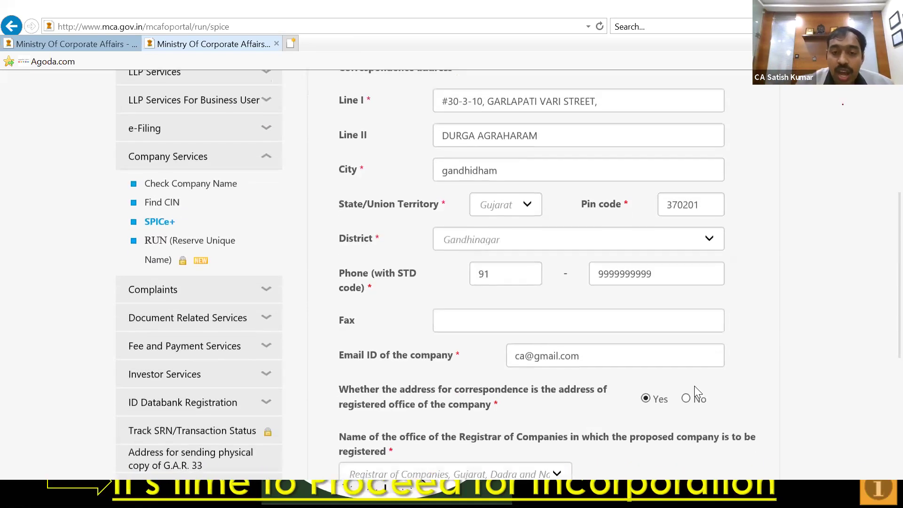
pyautogui.scroll(1, 694, 386)
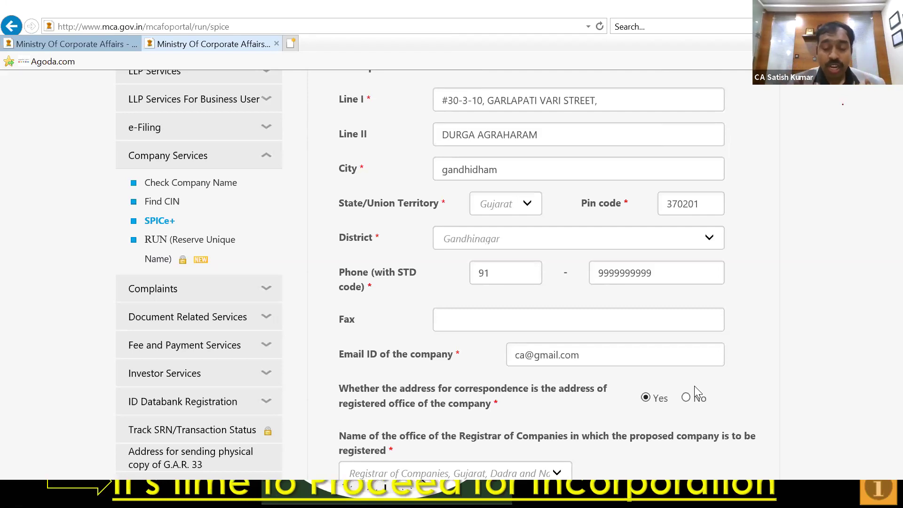
pyautogui.scroll(-2, 695, 391)
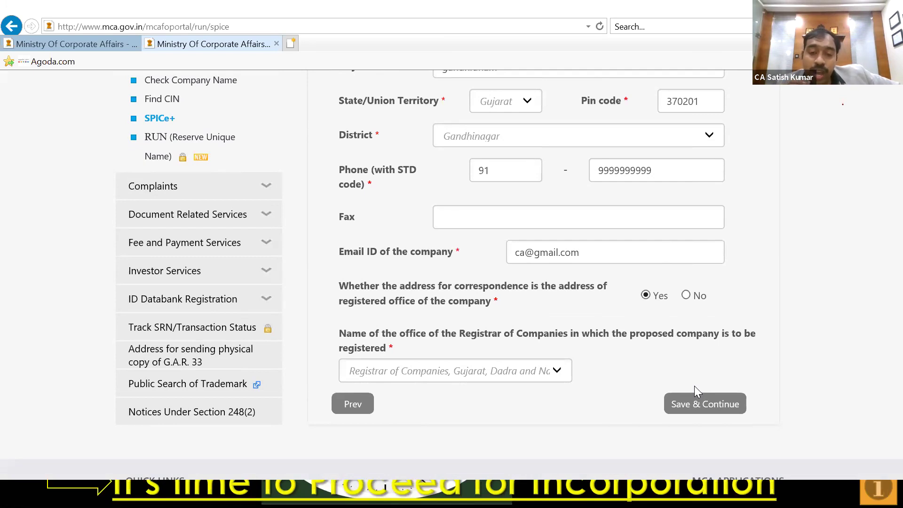
pyautogui.scroll(4, 694, 391)
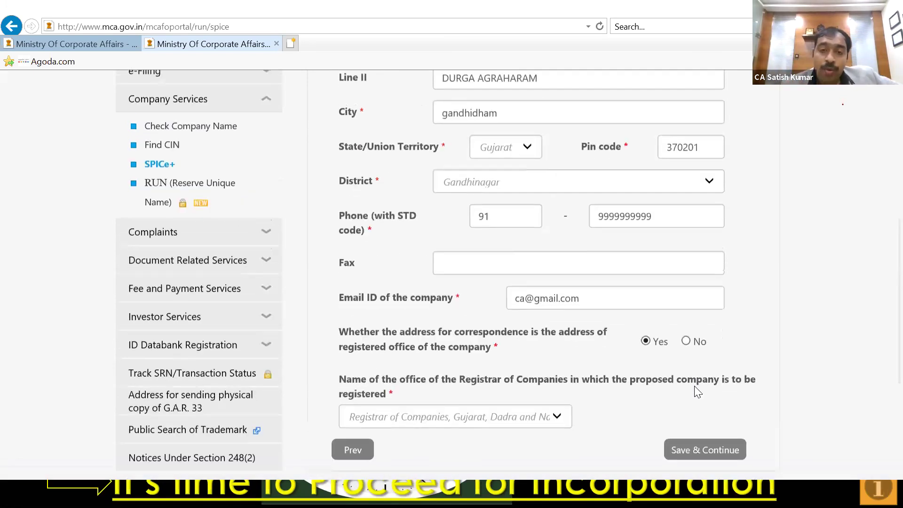
pyautogui.scroll(-2, 694, 390)
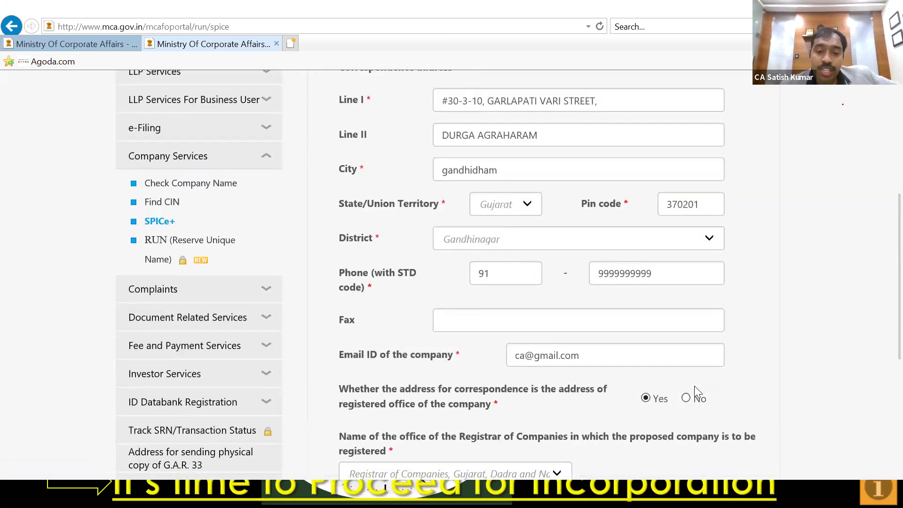
pyautogui.scroll(-2, 694, 387)
pyautogui.scroll(2, 695, 389)
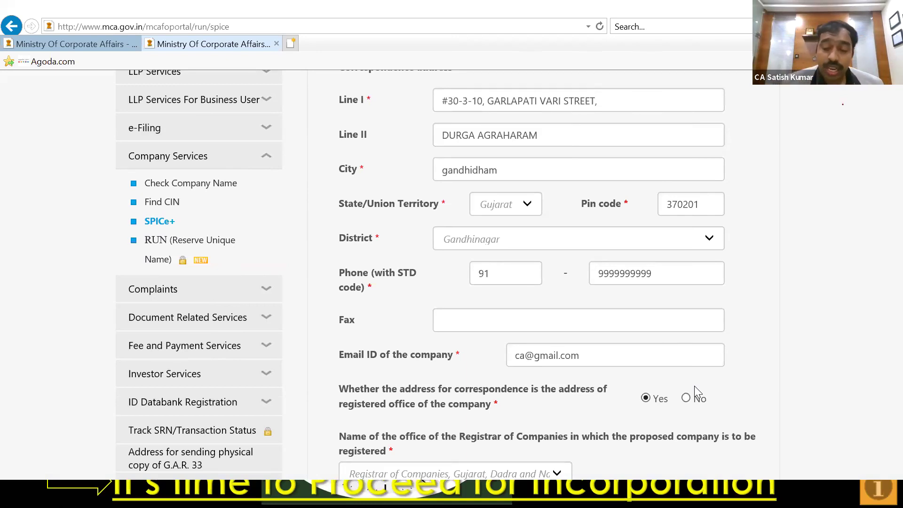
pyautogui.scroll(-2, 695, 386)
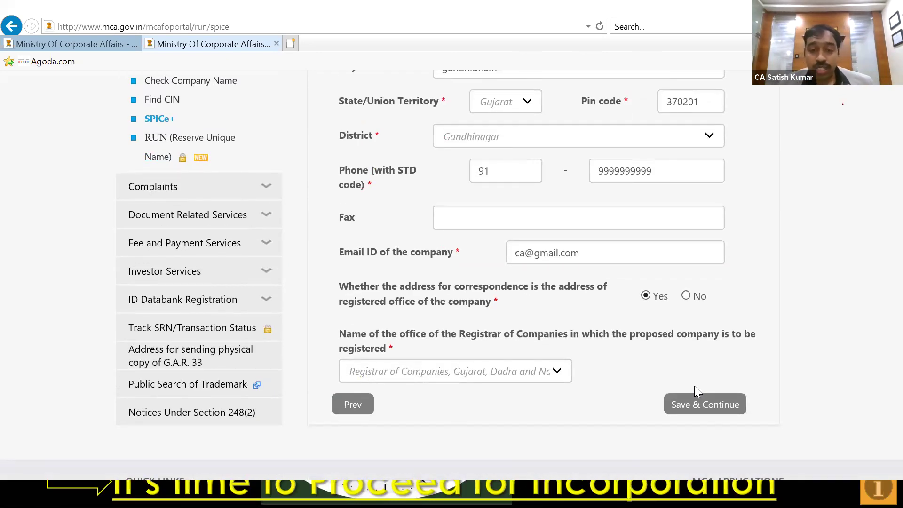
pyautogui.scroll(3, 694, 386)
pyautogui.scroll(-3, 694, 386)
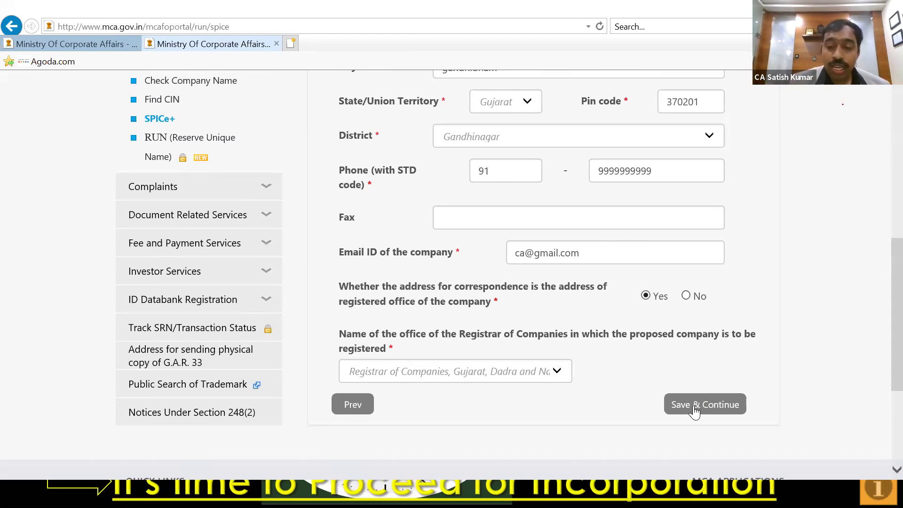
pyautogui.scroll(2, 694, 411)
pyautogui.scroll(-2, 694, 410)
# Step: Save the company address and move to the Subscriber and Directors Details page
pyautogui.click(693, 406)
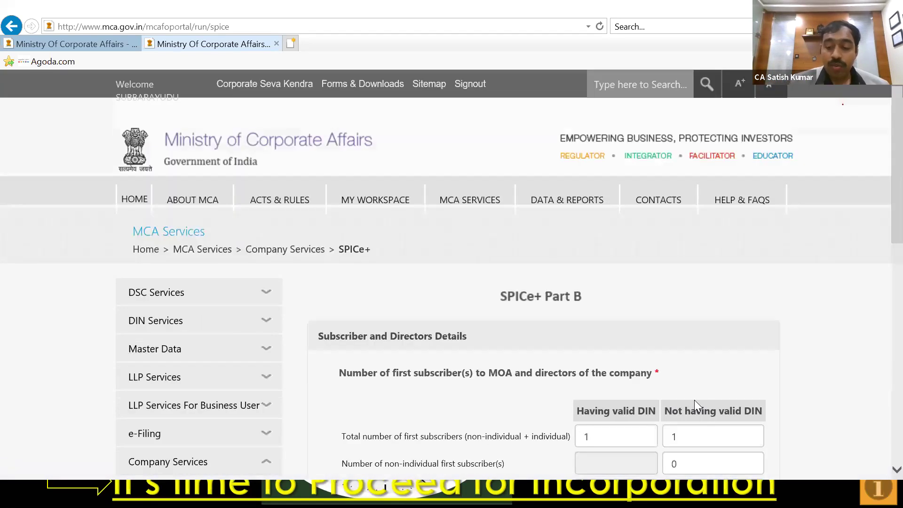
pyautogui.scroll(-4, 694, 400)
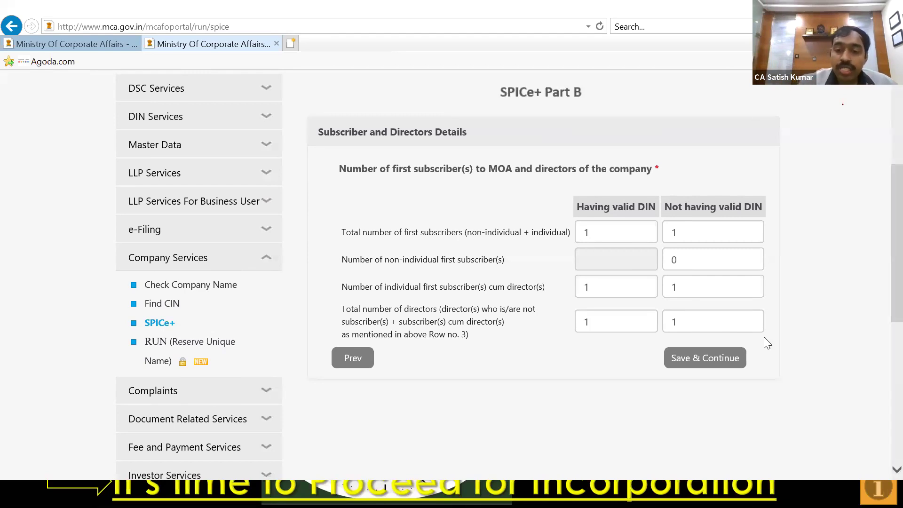
# Step: Save the subscriber and director counts, go back to verify them, and save again
pyautogui.click(735, 360)
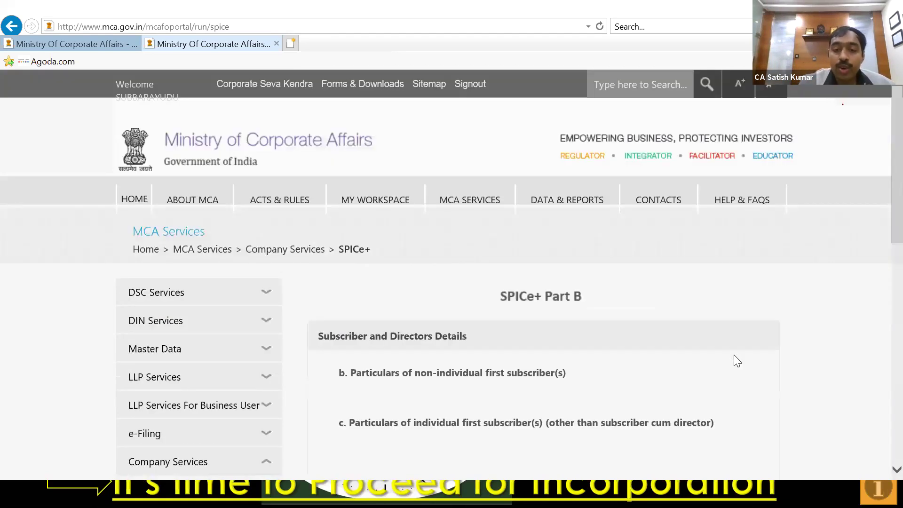
pyautogui.scroll(-4, 734, 361)
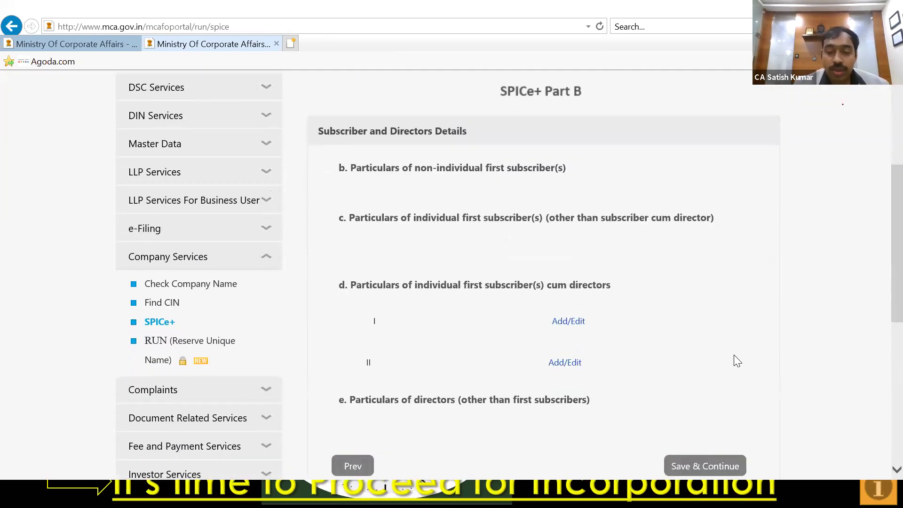
pyautogui.scroll(-1, 734, 356)
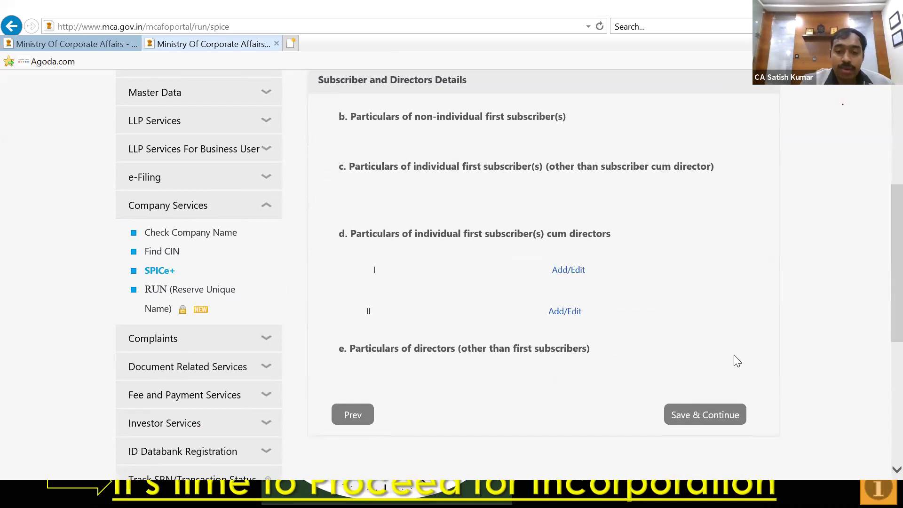
pyautogui.click(348, 420)
pyautogui.scroll(-3, 345, 419)
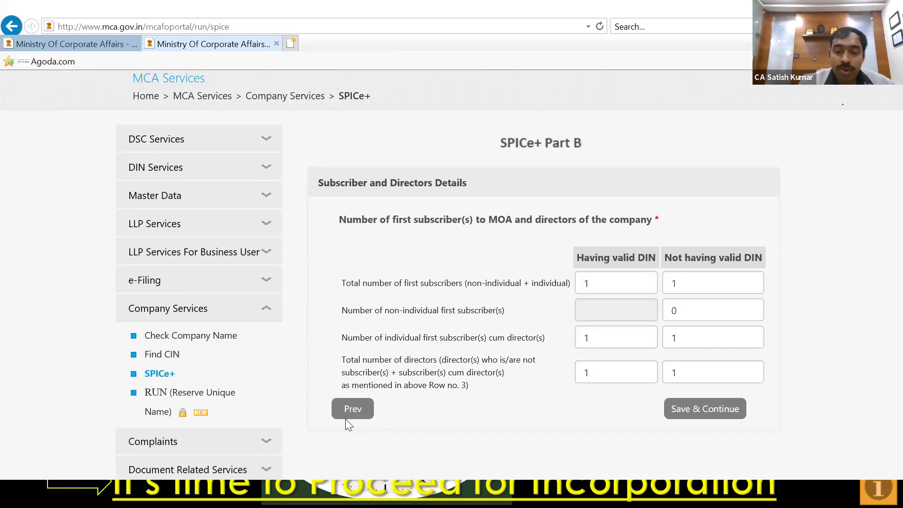
pyautogui.click(735, 409)
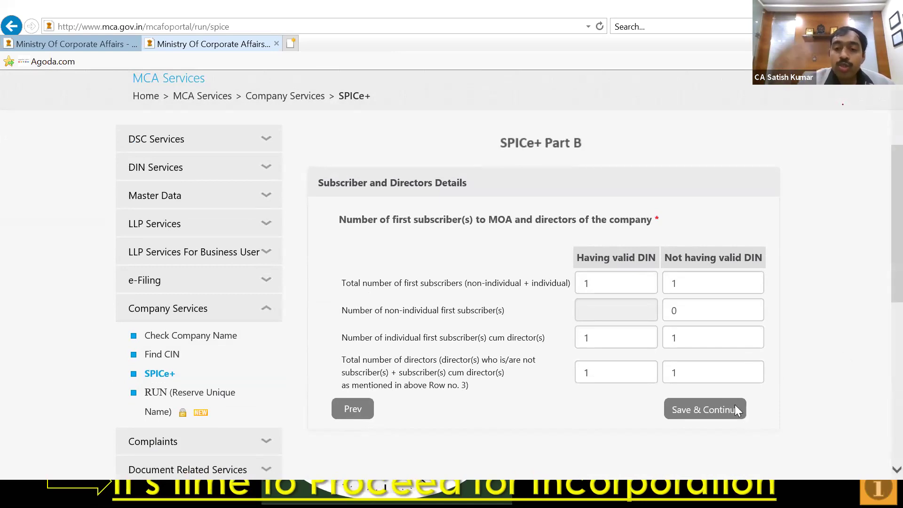
pyautogui.scroll(-10, 735, 405)
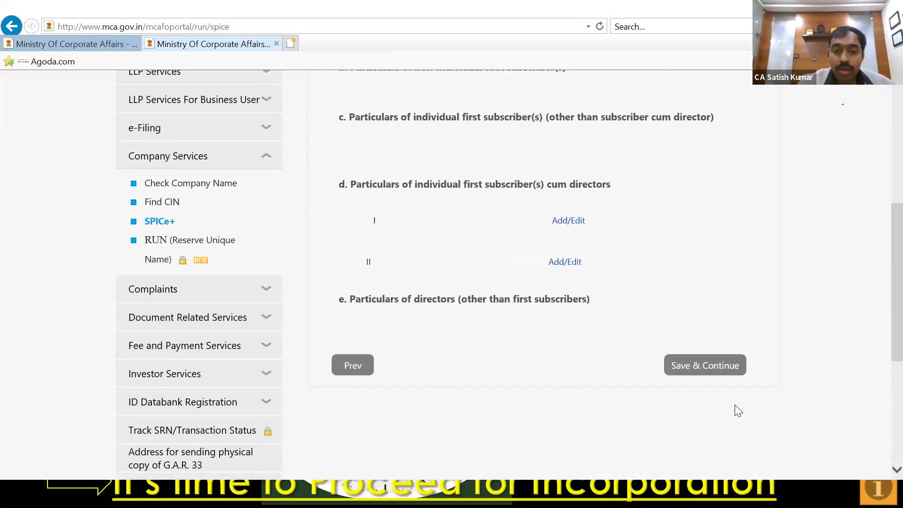
pyautogui.scroll(3, 735, 405)
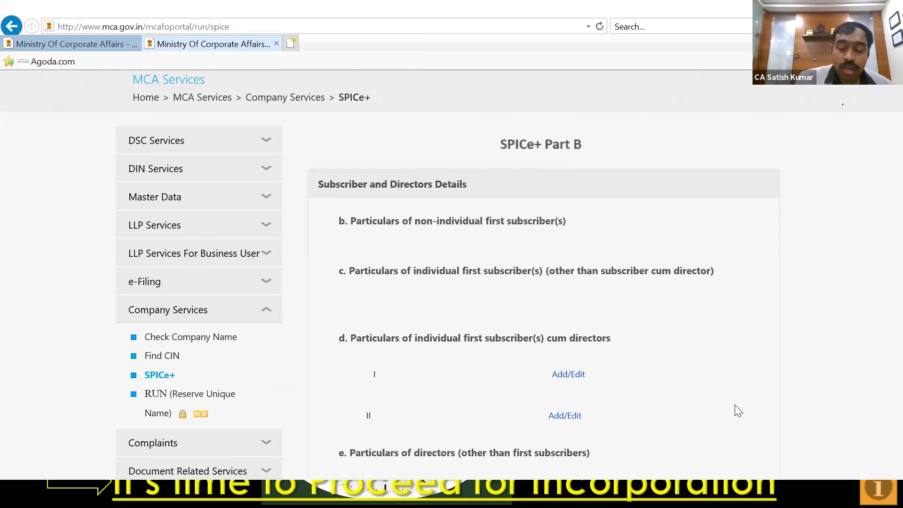
pyautogui.scroll(-3, 735, 406)
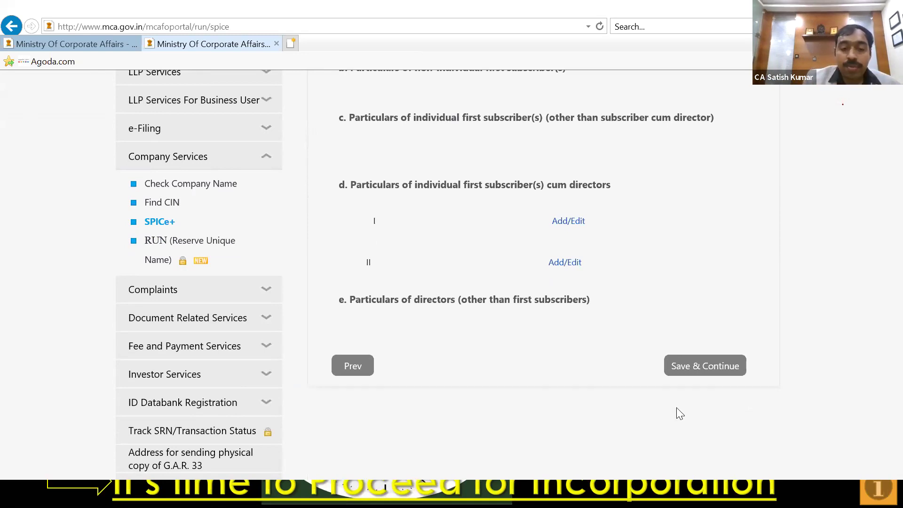
# Step: Recheck the counts once more, then proceed to the particulars listing entries I and II
pyautogui.click(352, 366)
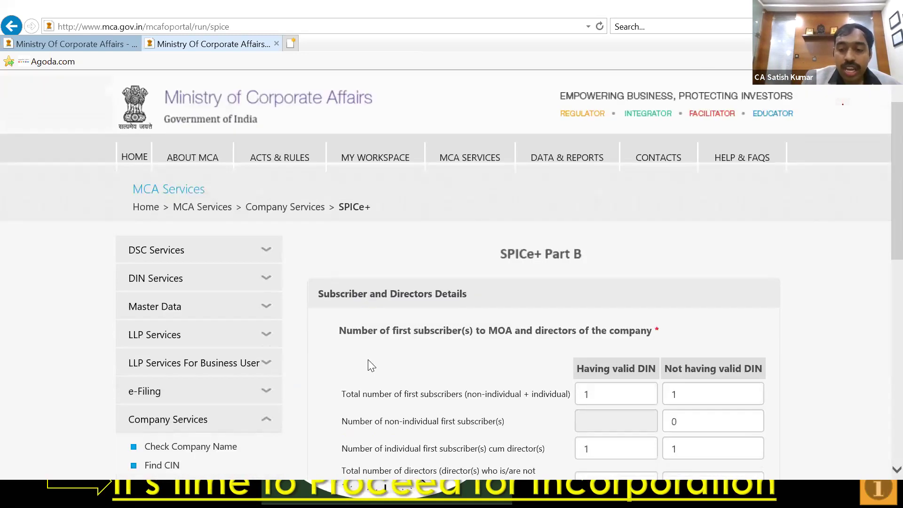
pyautogui.scroll(-3, 369, 362)
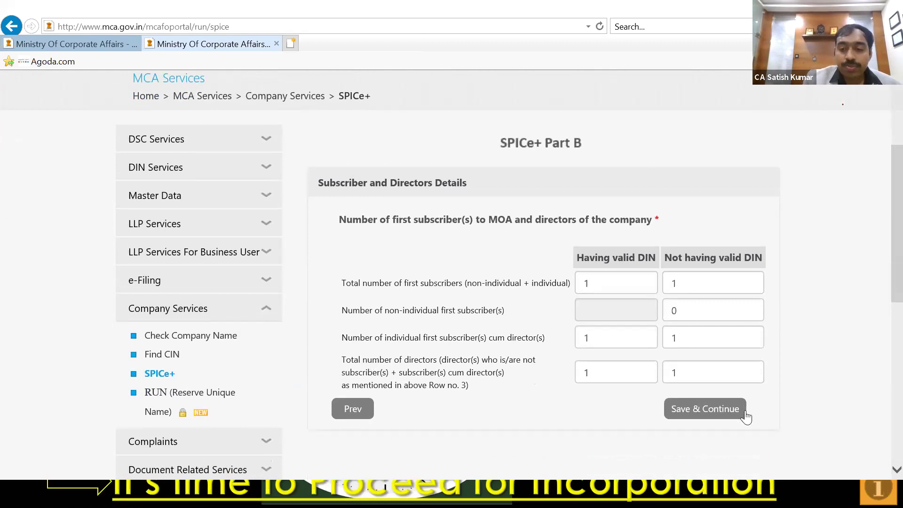
pyautogui.click(729, 408)
pyautogui.scroll(-5, 728, 408)
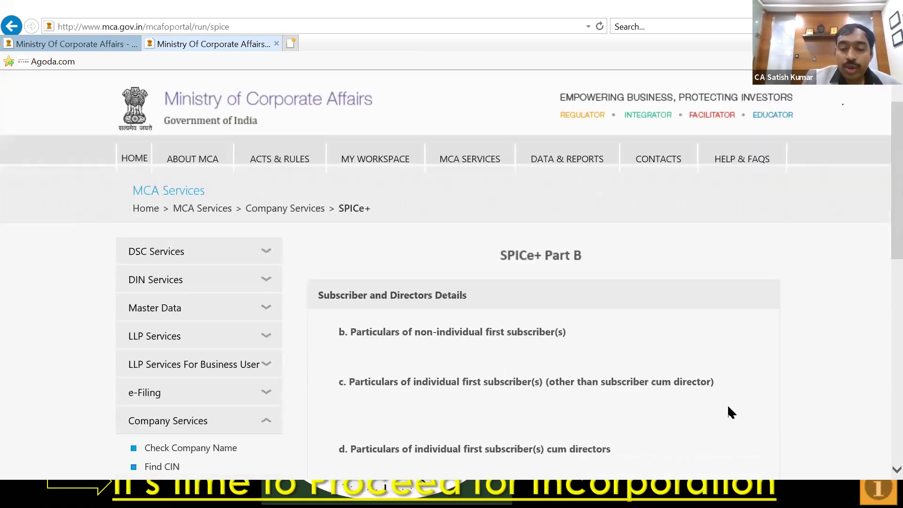
pyautogui.scroll(3, 729, 412)
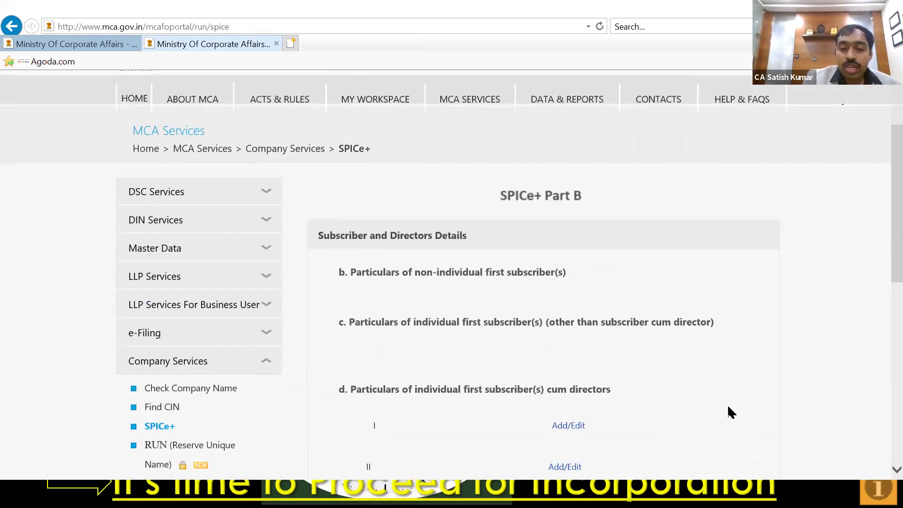
pyautogui.scroll(-2, 730, 412)
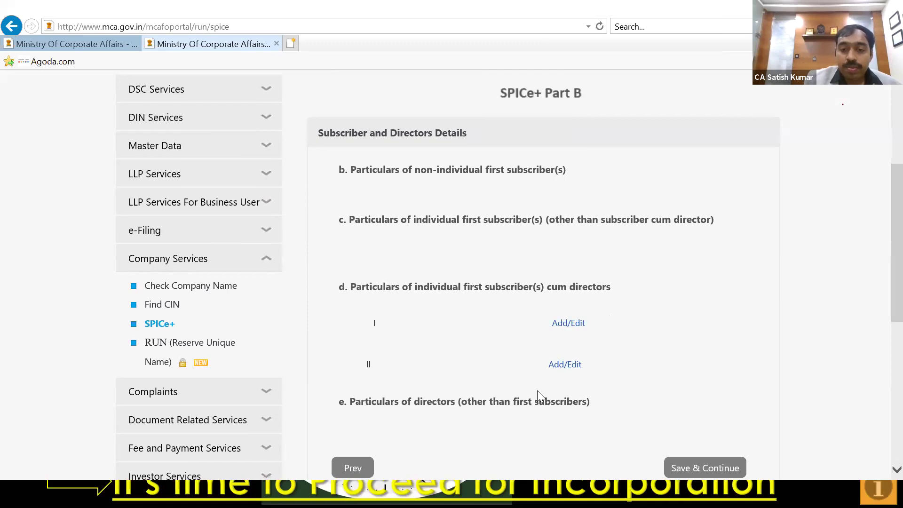
# Step: Open subscriber-cum-director I's particulars form and review the prefilled details
pyautogui.click(583, 326)
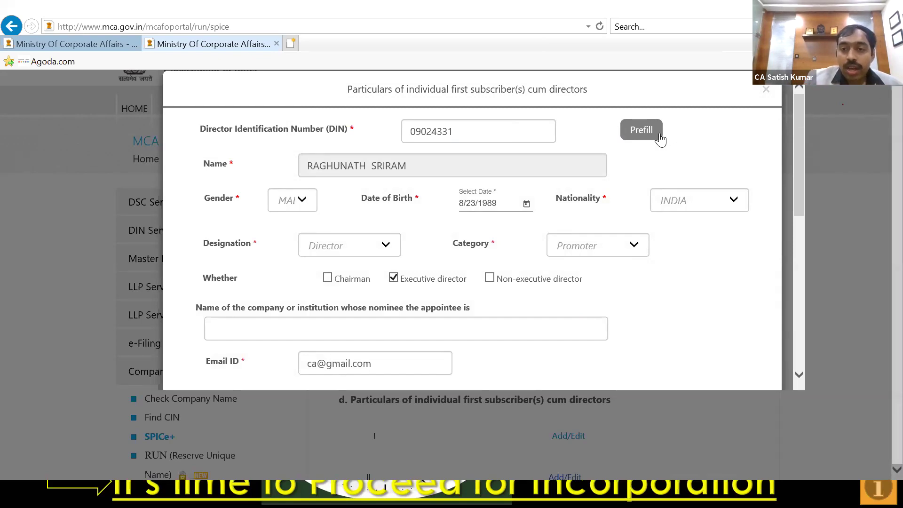
pyautogui.scroll(-1, 635, 203)
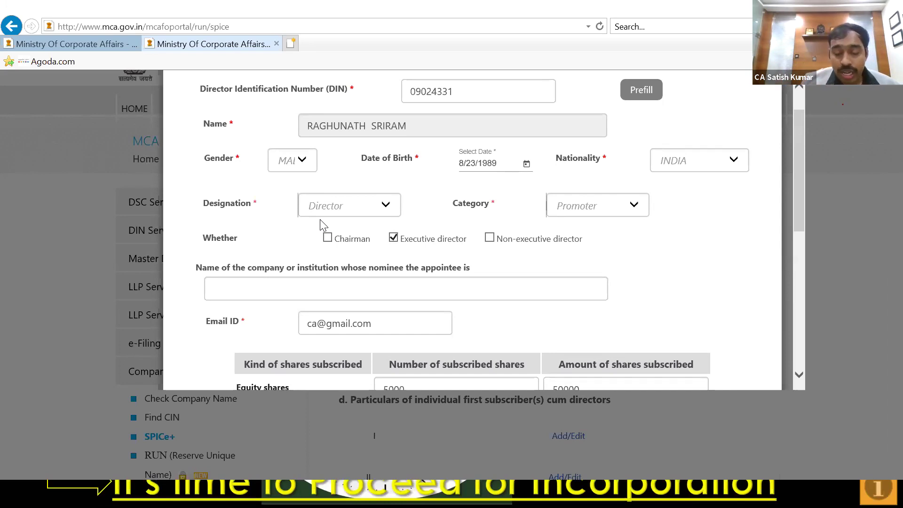
pyautogui.scroll(-2, 320, 219)
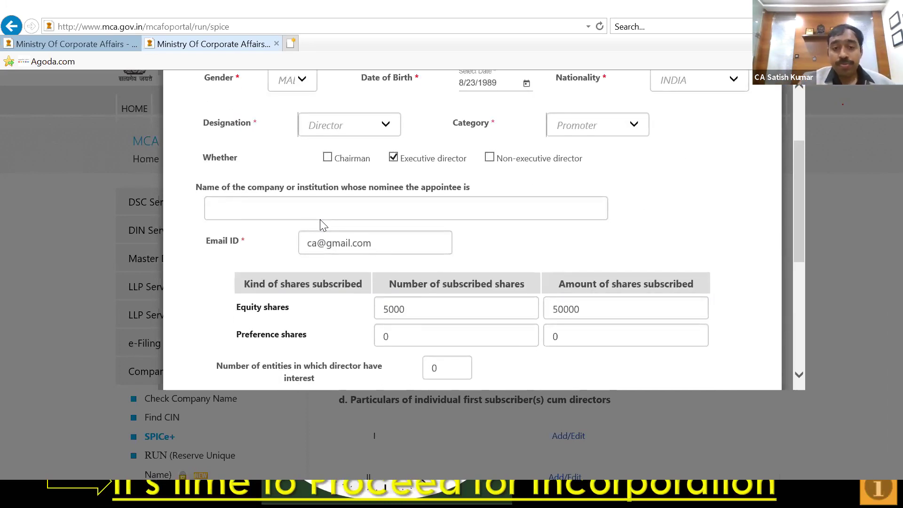
pyautogui.scroll(-2, 320, 219)
pyautogui.scroll(1, 320, 219)
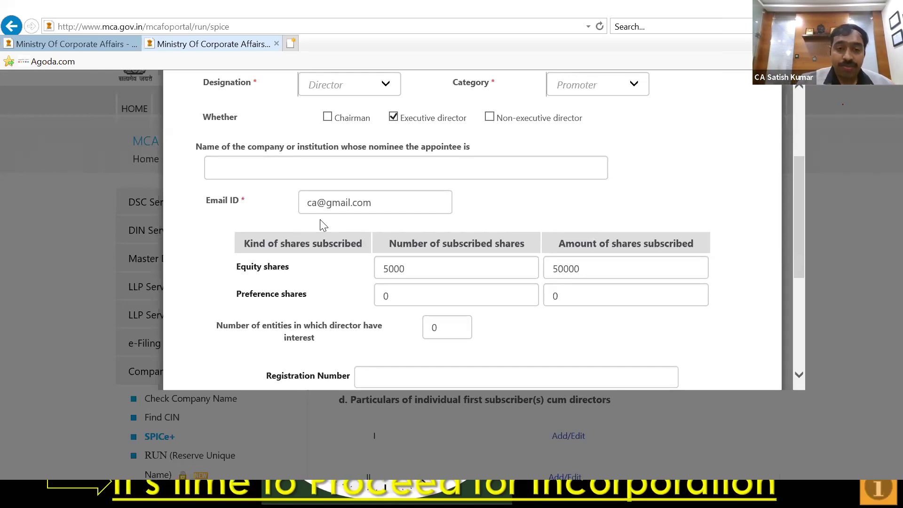
pyautogui.scroll(-1, 320, 219)
pyautogui.scroll(2, 319, 219)
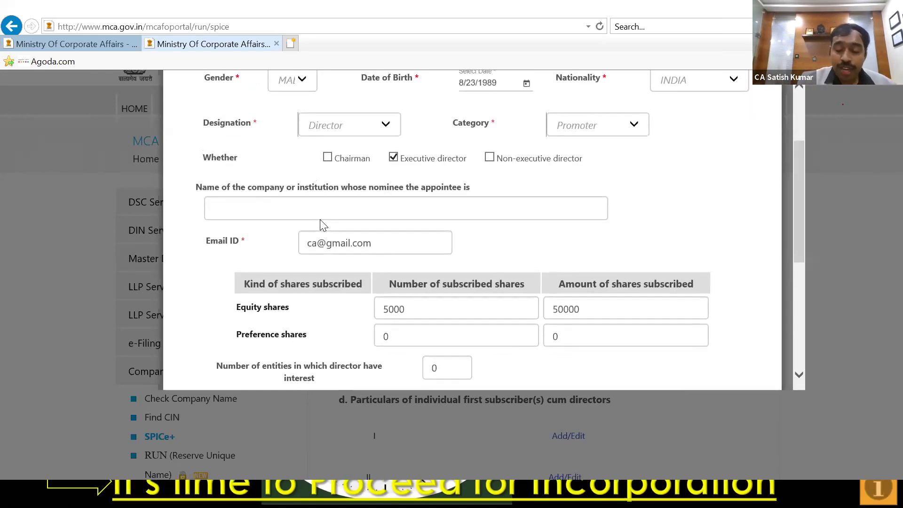
pyautogui.scroll(-3, 320, 219)
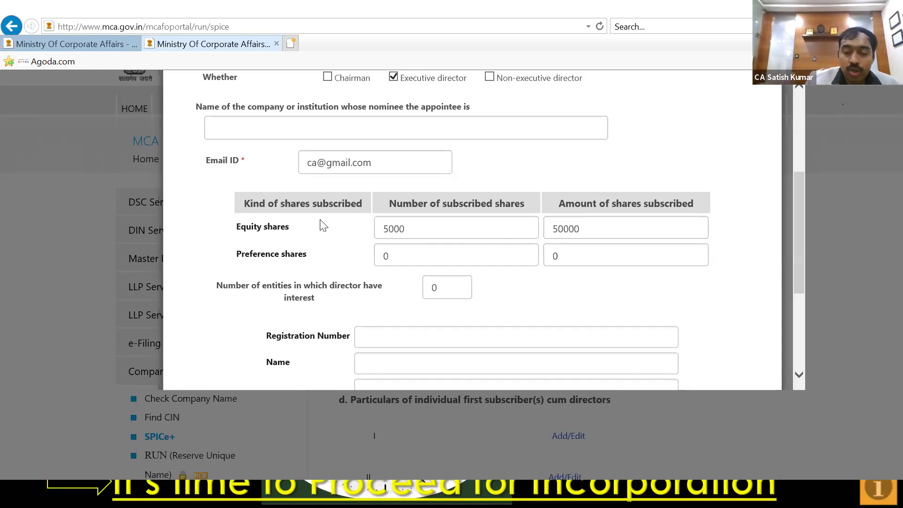
# Step: Check the shares table (5000 equity shares worth 50000) and confirm director I's form
pyautogui.scroll(4, 321, 220)
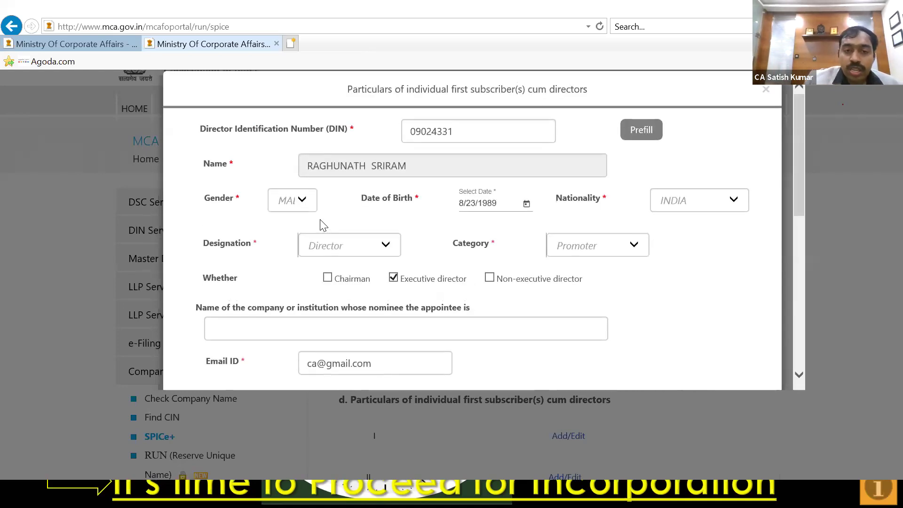
pyautogui.scroll(-7, 321, 220)
pyautogui.scroll(3, 323, 225)
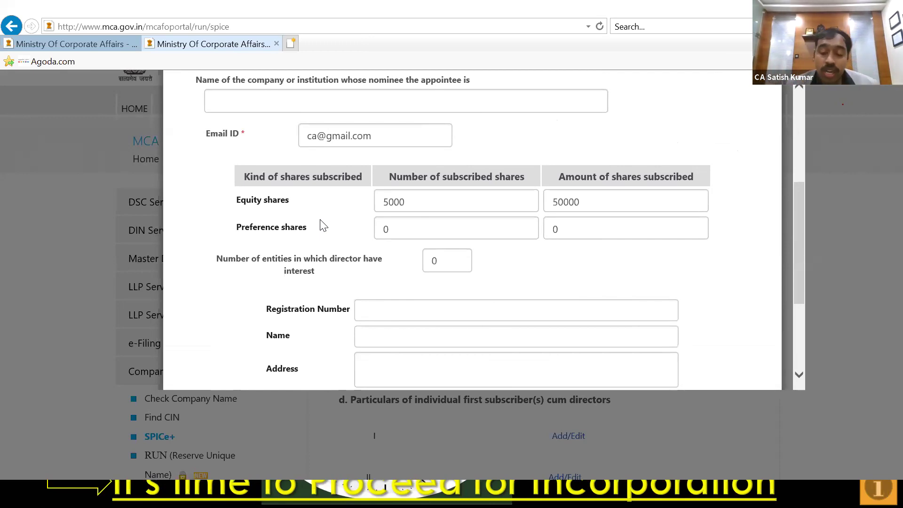
pyautogui.scroll(-1, 322, 225)
pyautogui.scroll(-1, 322, 225)
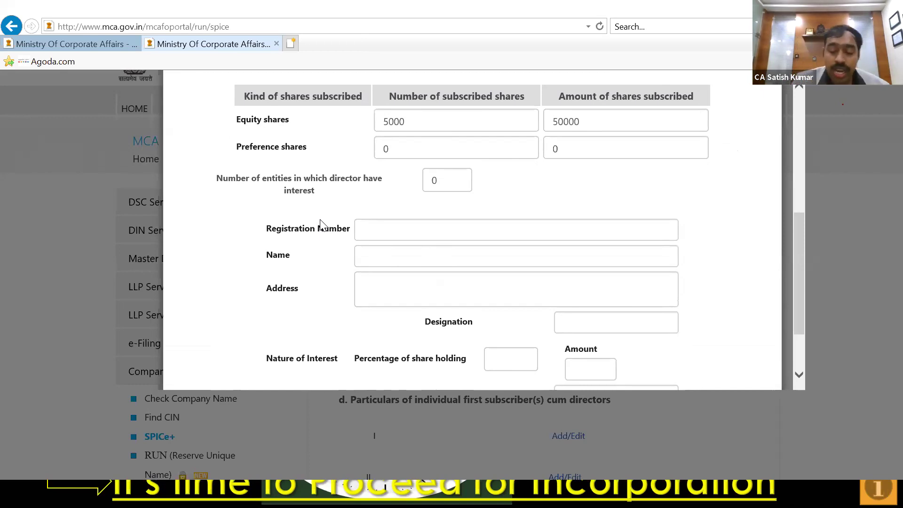
pyautogui.scroll(-2, 319, 221)
pyautogui.scroll(2, 319, 221)
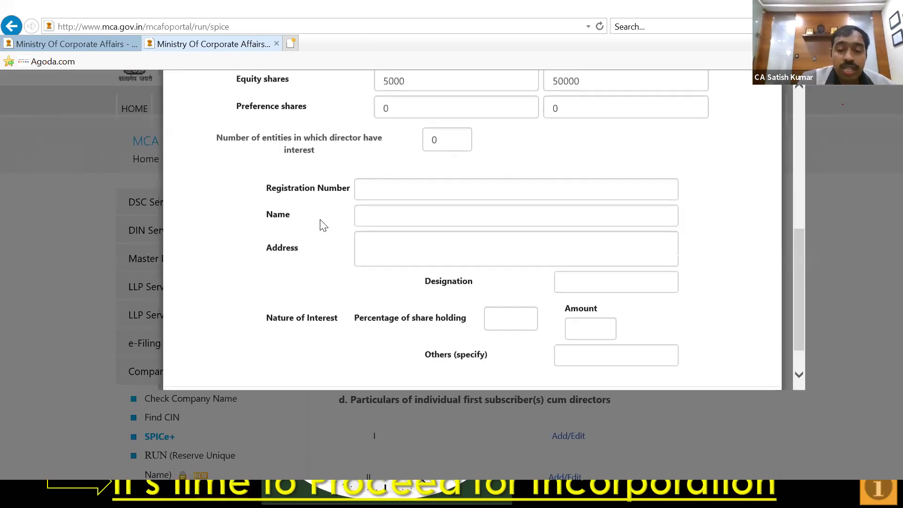
pyautogui.scroll(-2, 320, 221)
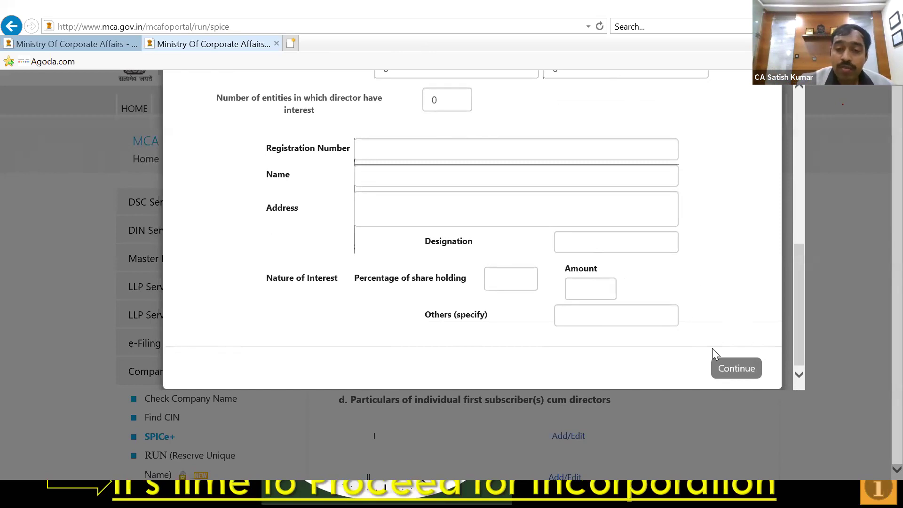
pyautogui.click(723, 368)
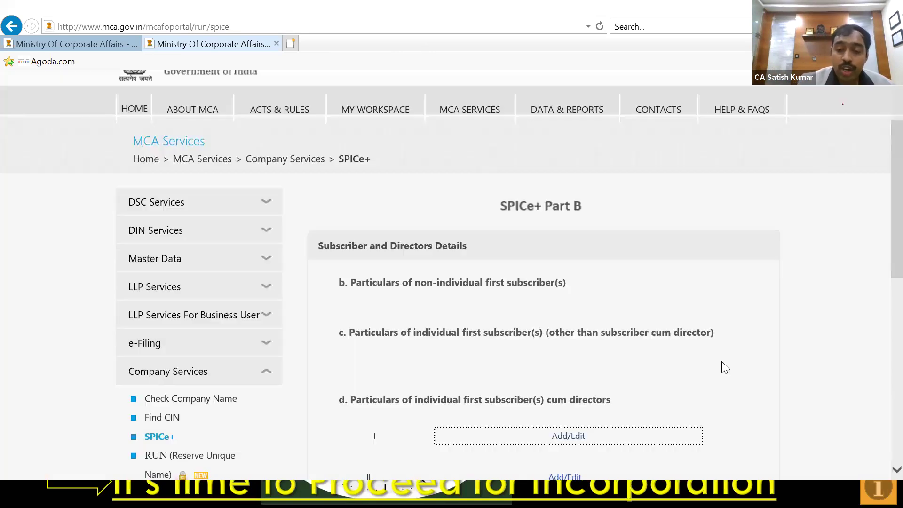
pyautogui.scroll(-3, 723, 367)
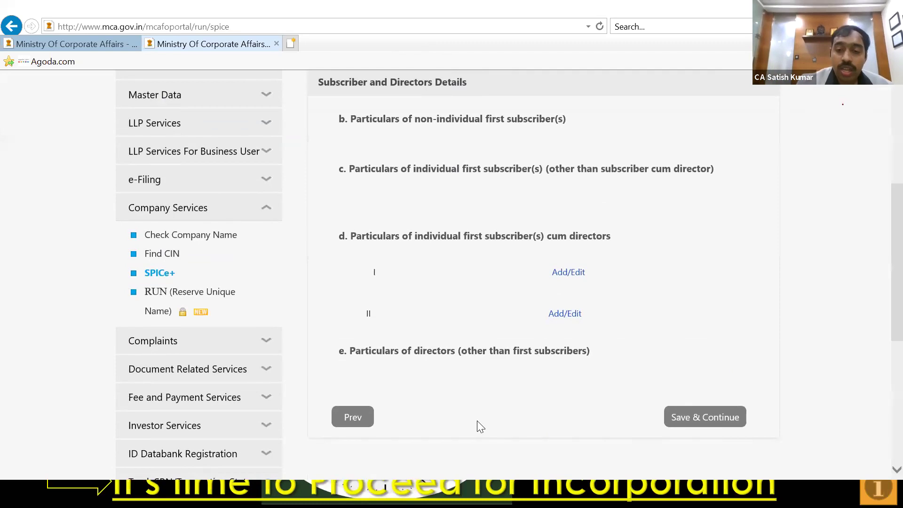
# Step: Open director II's Add/Edit form and review the prefilled name, gender, birth date and nationality
pyautogui.click(551, 313)
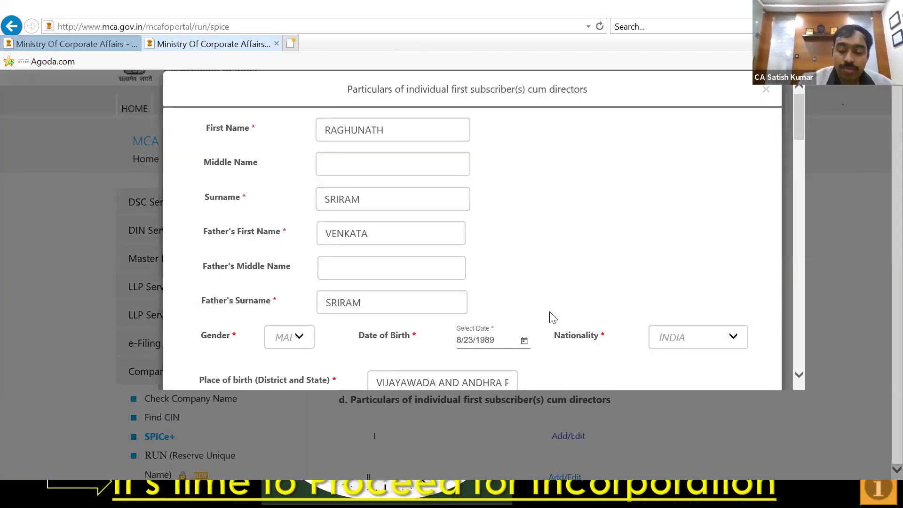
pyautogui.scroll(-2, 552, 318)
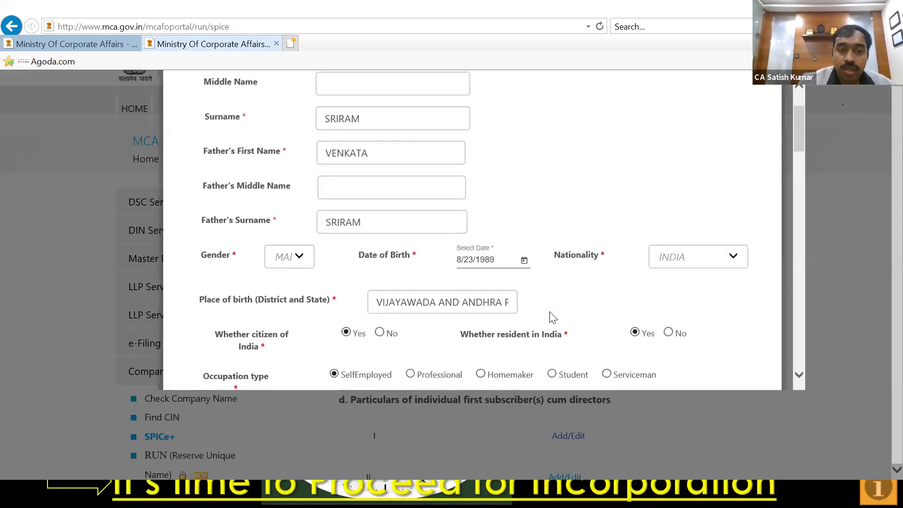
pyautogui.scroll(-2, 553, 317)
pyautogui.scroll(4, 553, 317)
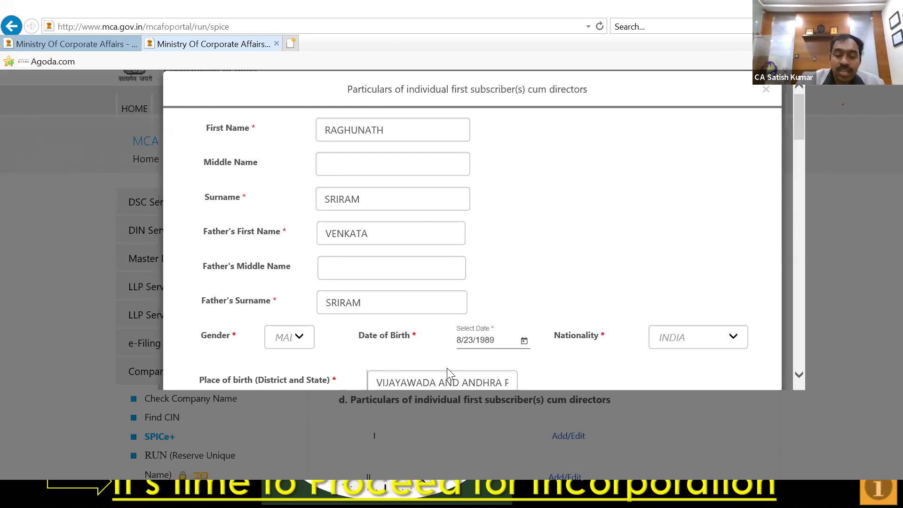
pyautogui.scroll(-1, 447, 369)
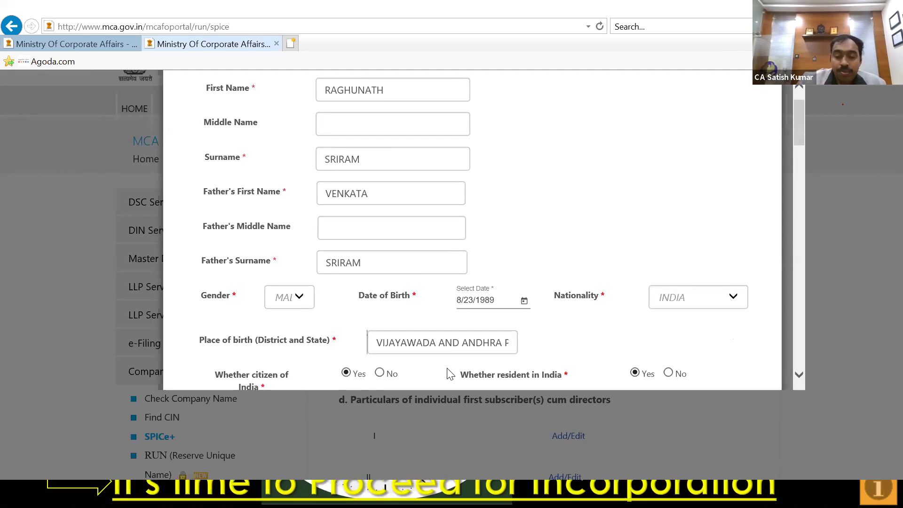
pyautogui.scroll(-1, 449, 374)
pyautogui.scroll(2, 449, 374)
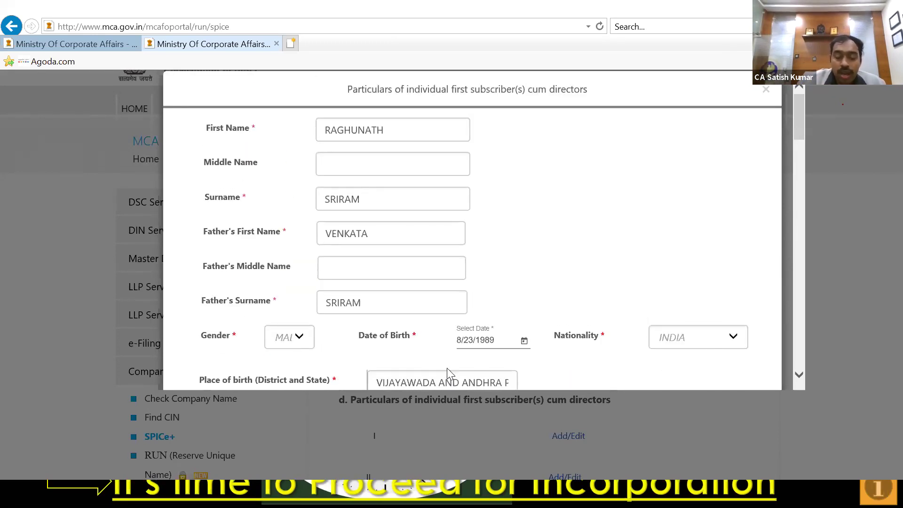
pyautogui.scroll(-2, 449, 374)
pyautogui.scroll(2, 449, 374)
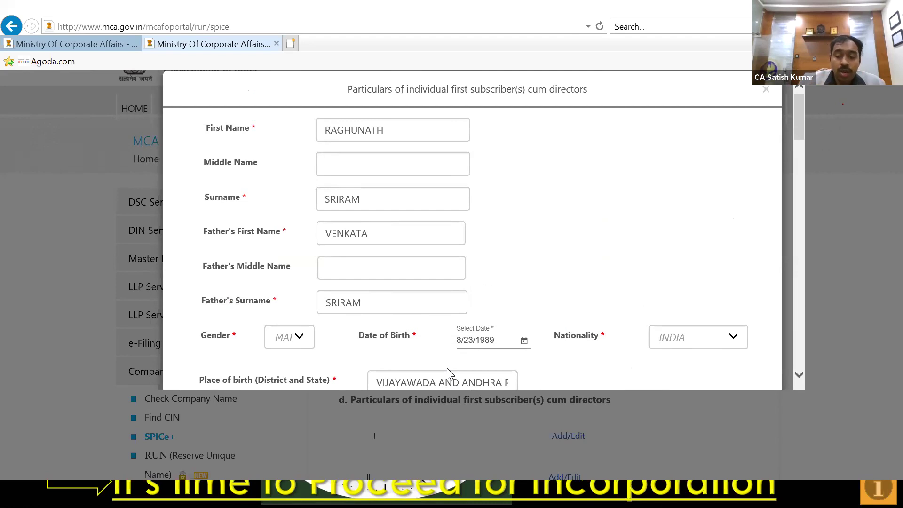
pyautogui.scroll(-3, 447, 368)
pyautogui.scroll(3, 447, 368)
pyautogui.scroll(-3, 447, 367)
pyautogui.scroll(3, 447, 367)
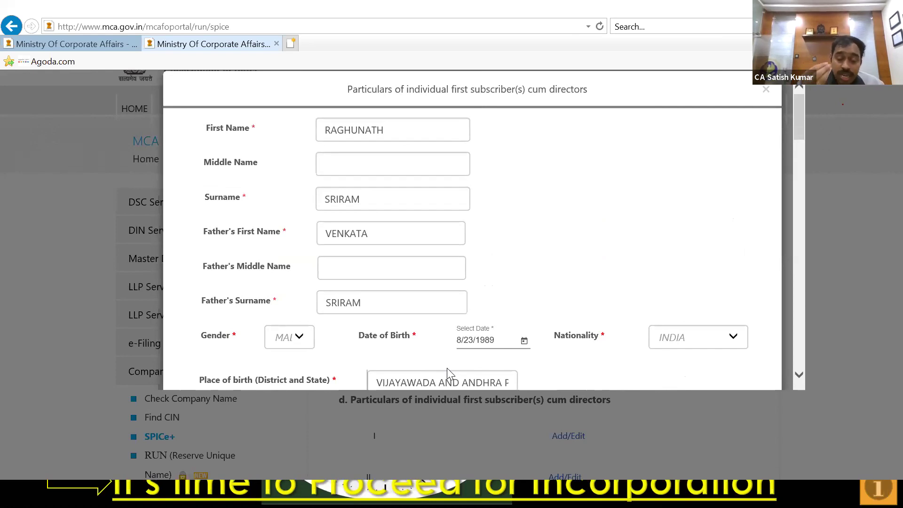
pyautogui.scroll(-3, 447, 369)
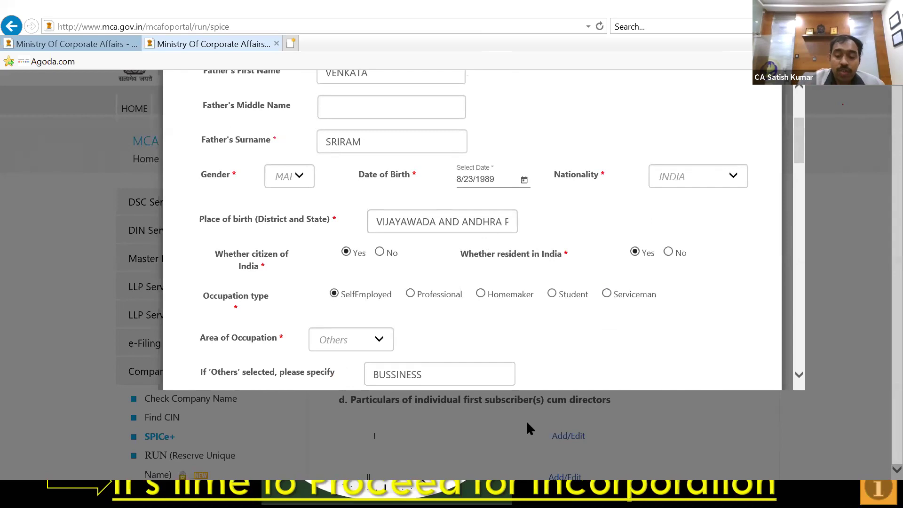
pyautogui.scroll(-1, 527, 422)
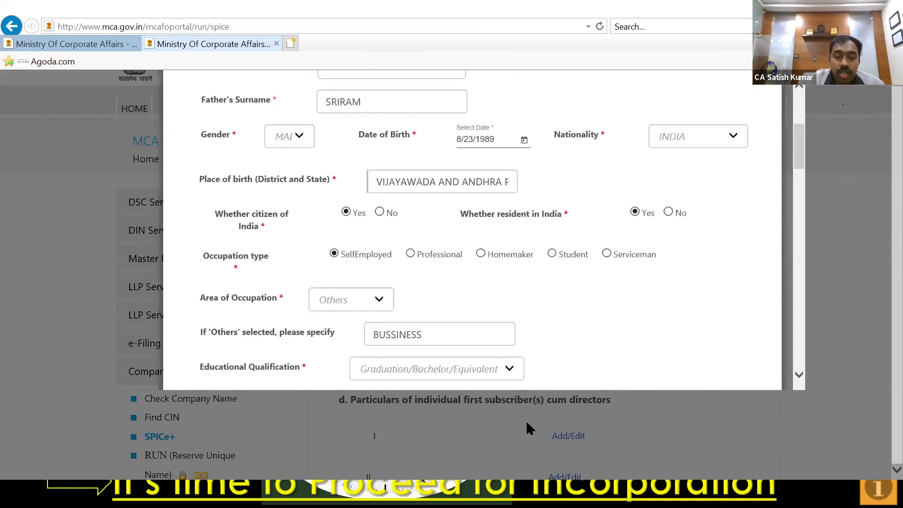
pyautogui.scroll(-1, 526, 428)
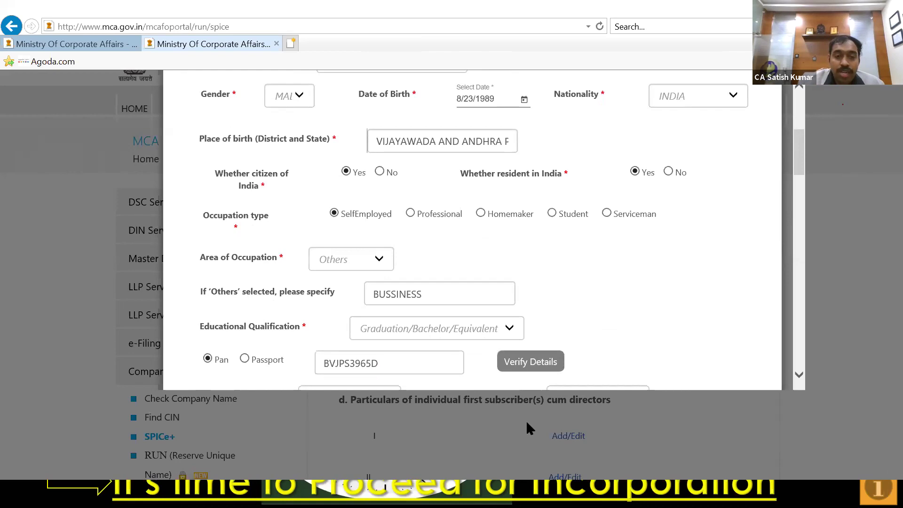
pyautogui.scroll(1, 526, 423)
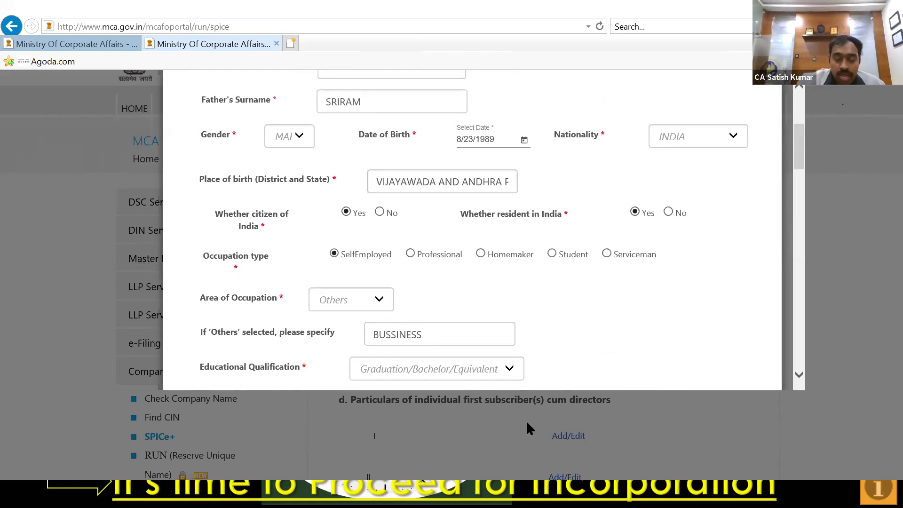
pyautogui.scroll(-2, 526, 422)
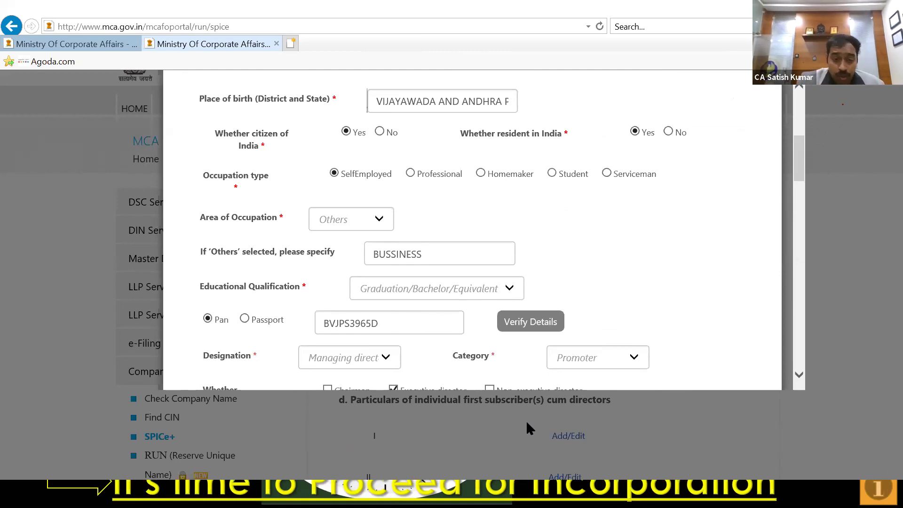
pyautogui.scroll(-3, 525, 419)
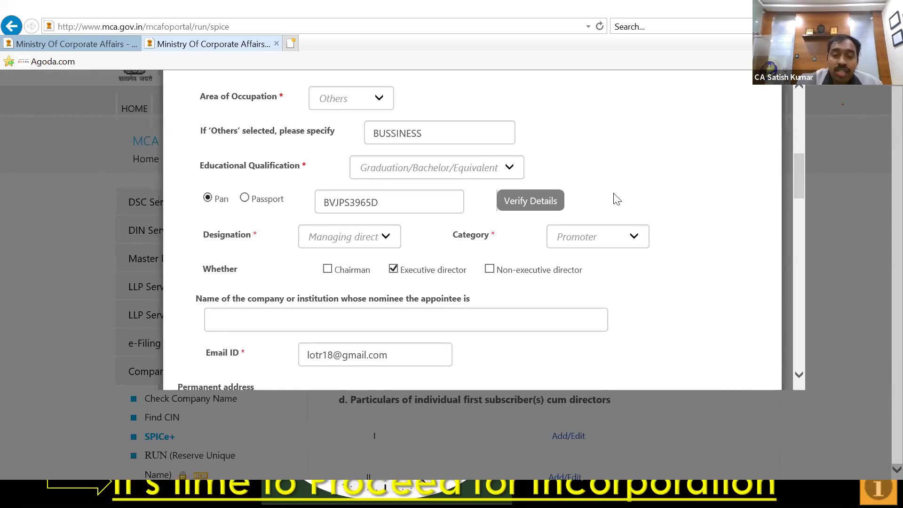
pyautogui.scroll(3, 623, 194)
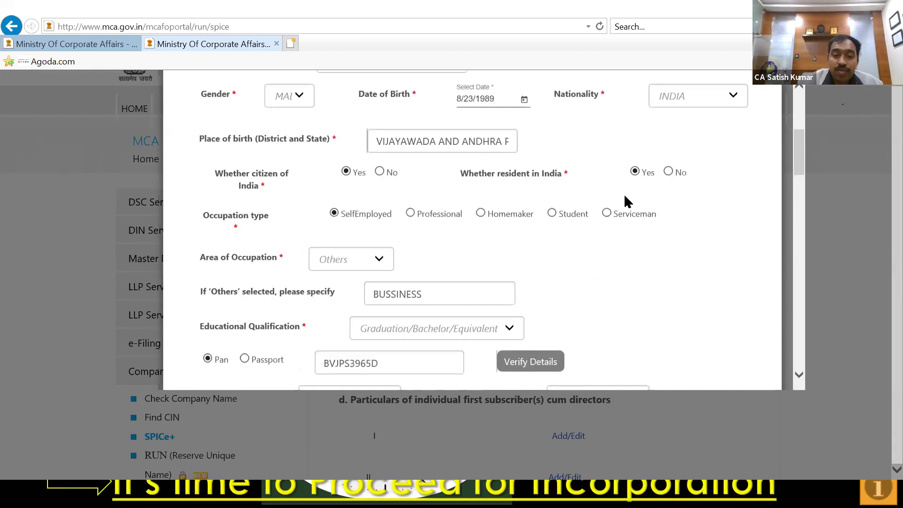
pyautogui.scroll(5, 624, 198)
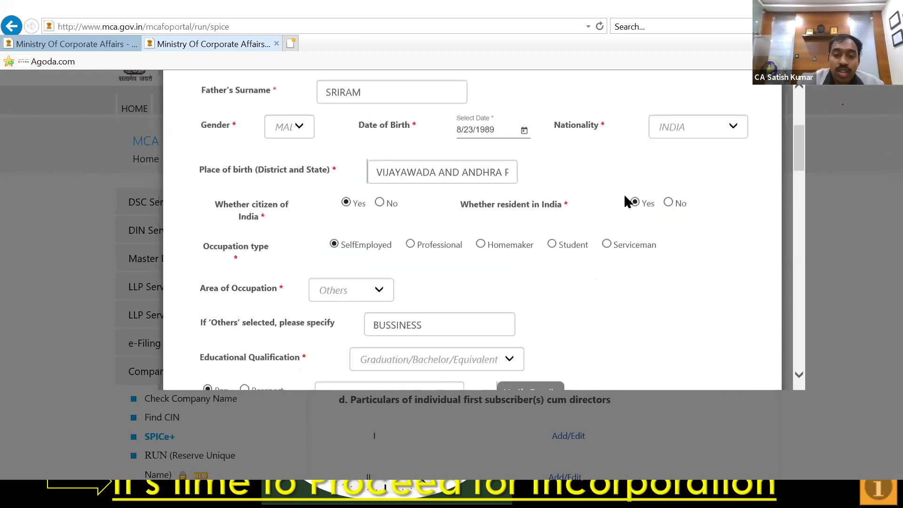
pyautogui.scroll(-7, 625, 196)
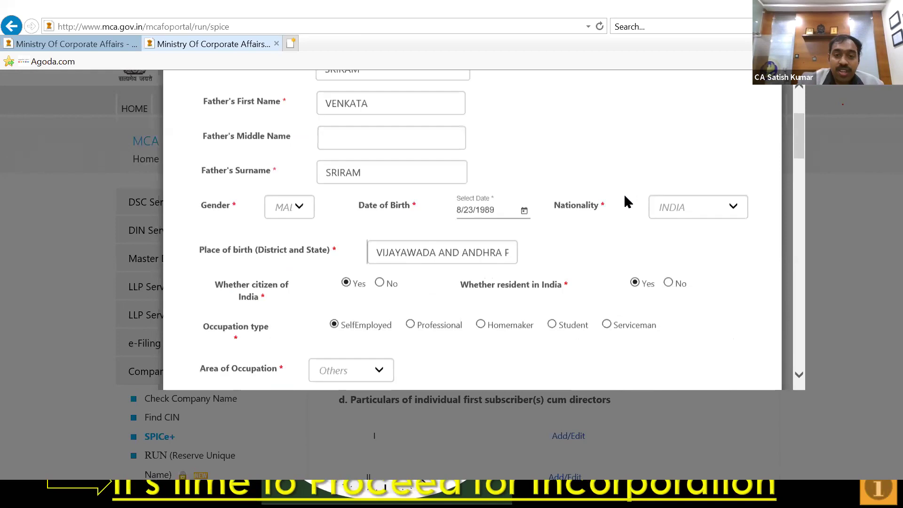
pyautogui.scroll(7, 624, 197)
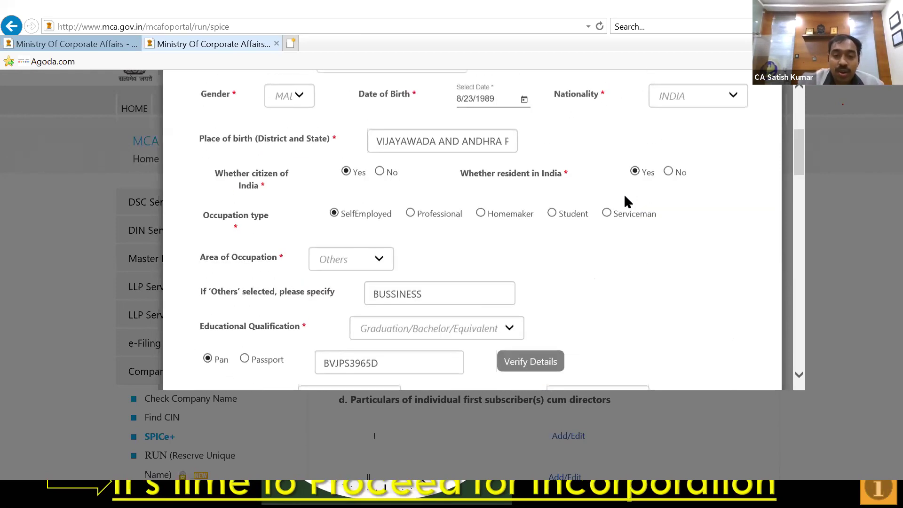
pyautogui.scroll(-9, 627, 201)
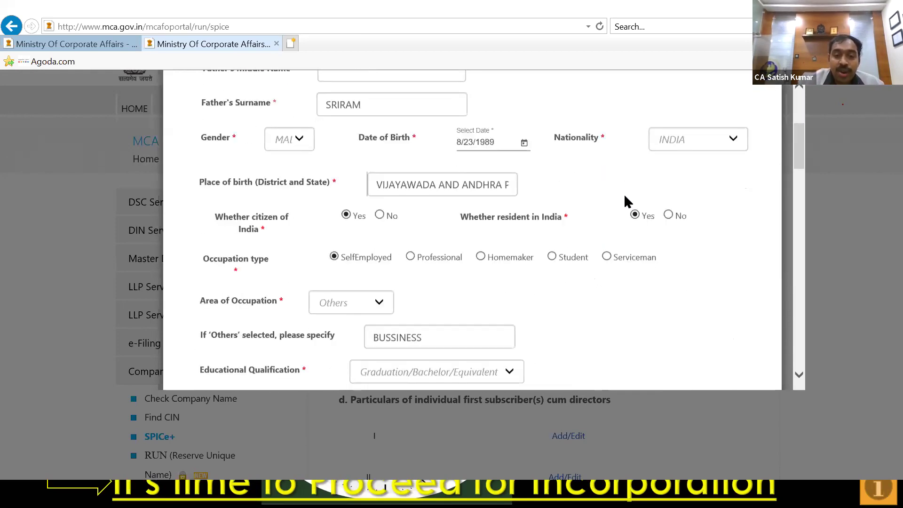
pyautogui.scroll(-1, 627, 202)
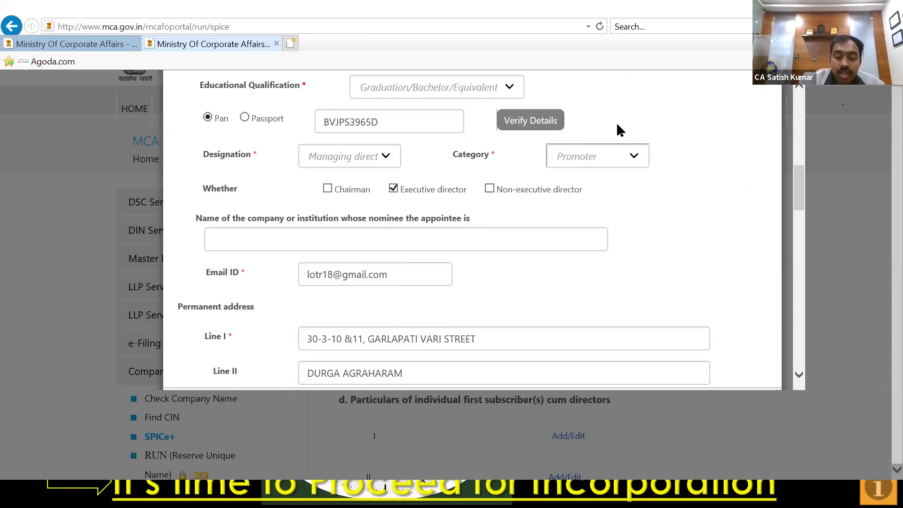
pyautogui.scroll(10, 620, 130)
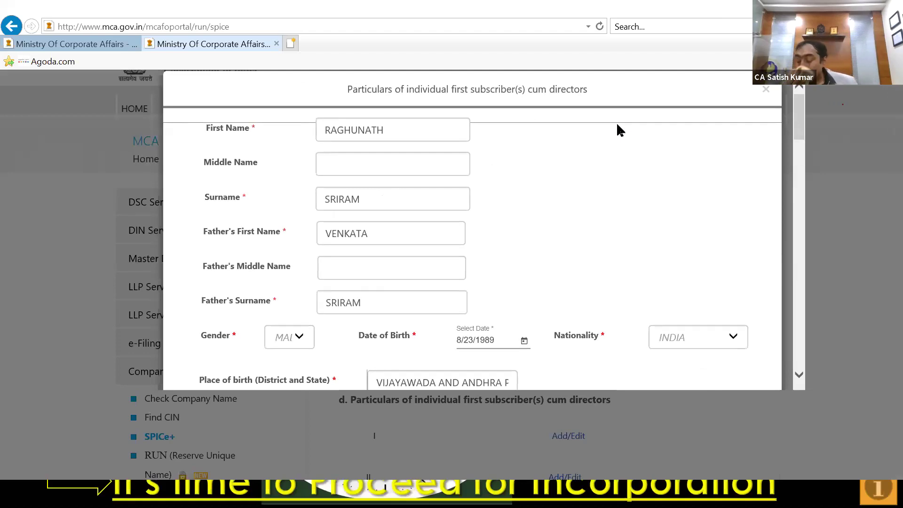
pyautogui.scroll(-5, 618, 125)
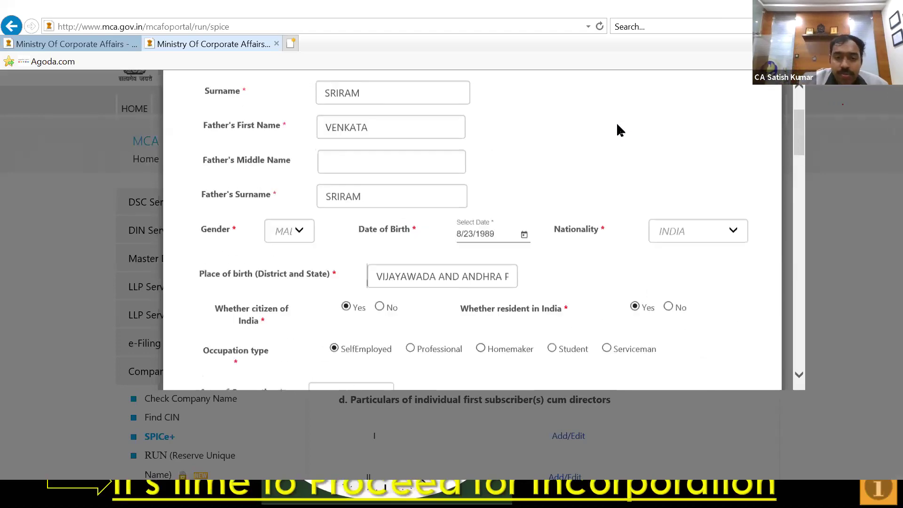
pyautogui.scroll(-3, 620, 130)
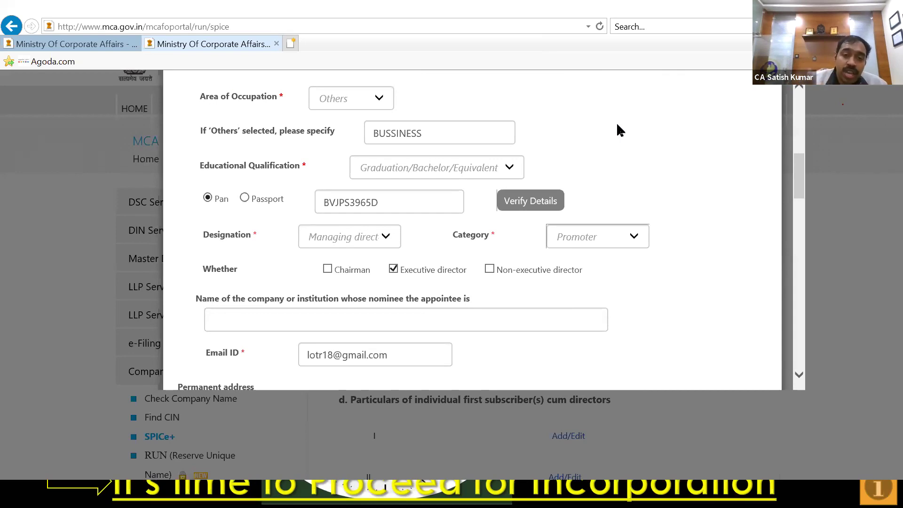
pyautogui.scroll(-3, 615, 122)
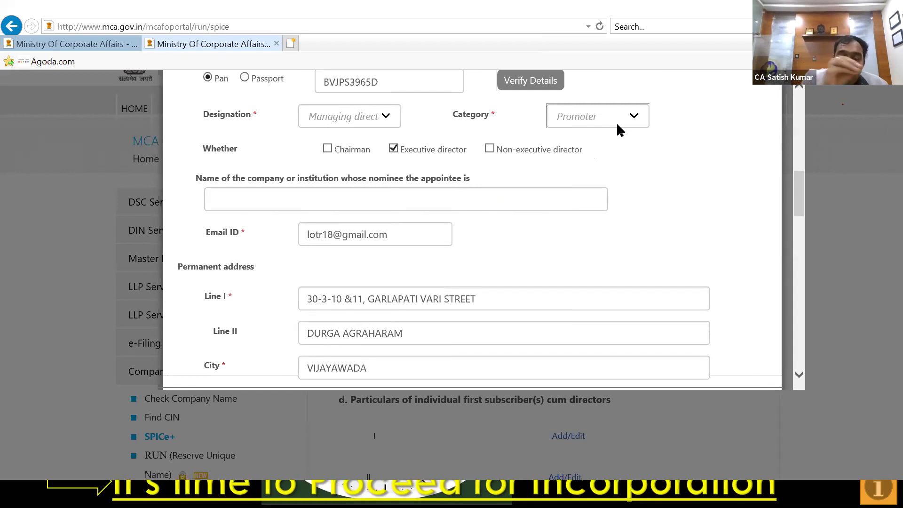
pyautogui.scroll(-1, 616, 123)
pyautogui.scroll(3, 616, 123)
pyautogui.scroll(-2, 616, 122)
pyautogui.scroll(-3, 617, 130)
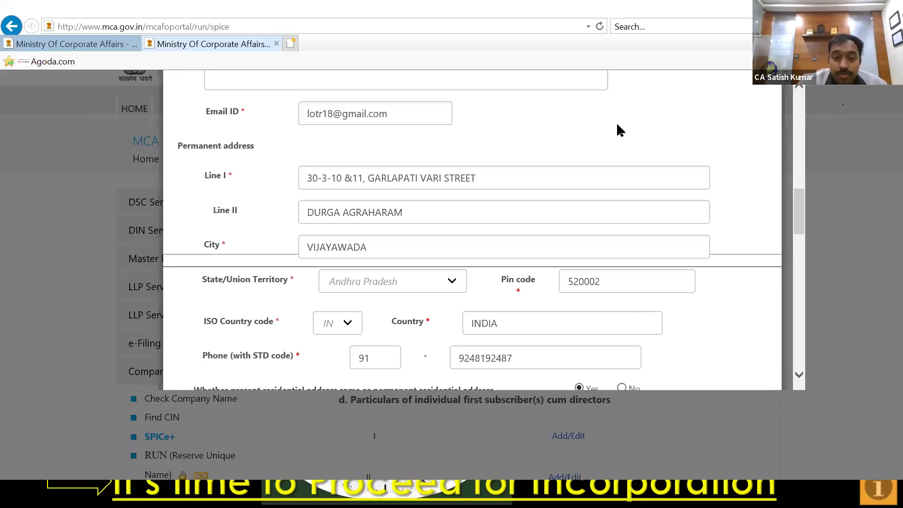
pyautogui.scroll(-5, 618, 125)
pyautogui.scroll(3, 616, 123)
pyautogui.scroll(-2, 616, 123)
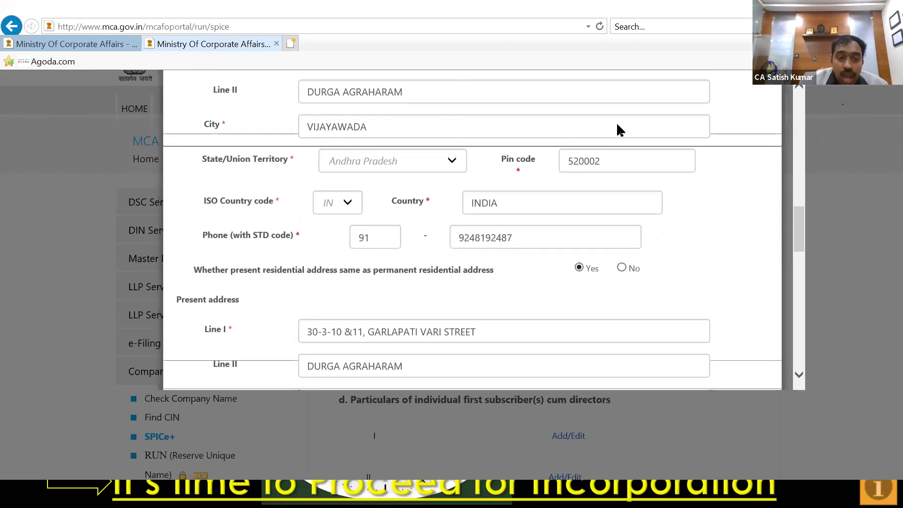
pyautogui.scroll(-3, 616, 127)
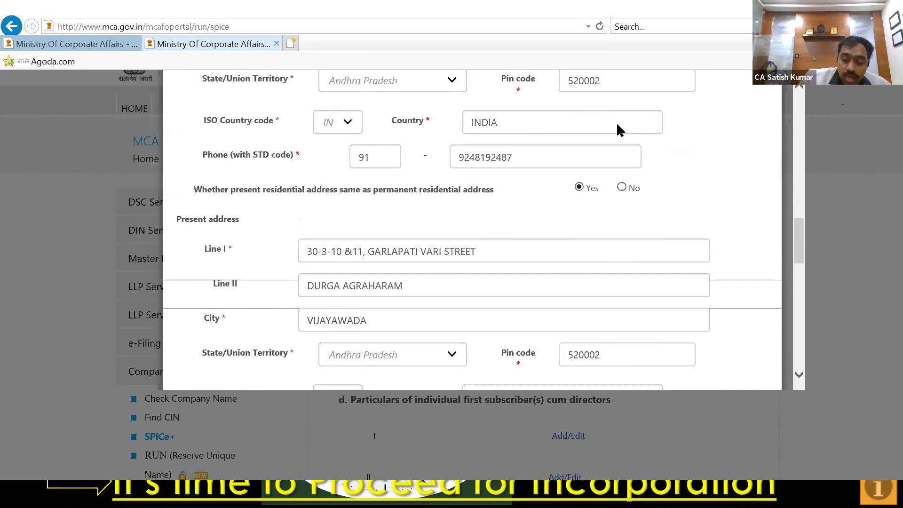
pyautogui.scroll(-1, 616, 126)
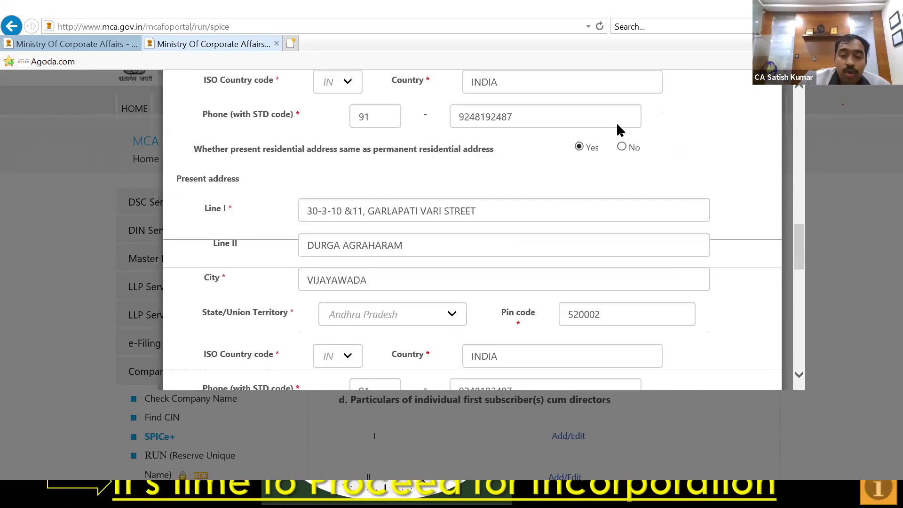
pyautogui.scroll(-3, 616, 126)
pyautogui.scroll(1, 617, 125)
pyautogui.scroll(-2, 617, 125)
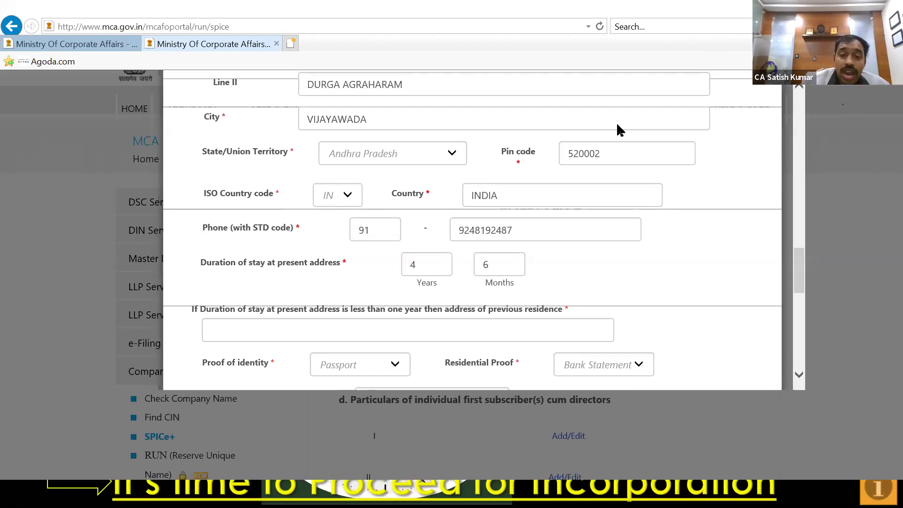
pyautogui.scroll(-5, 617, 125)
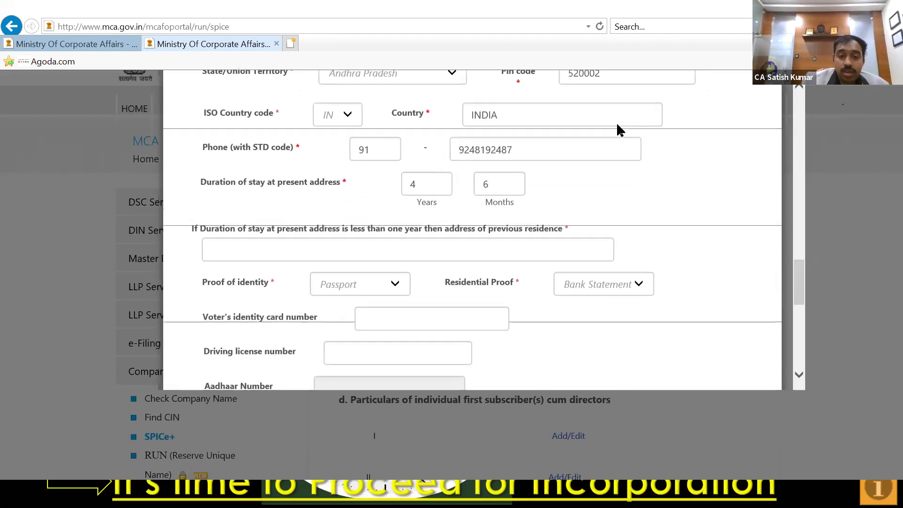
pyautogui.scroll(-1, 619, 130)
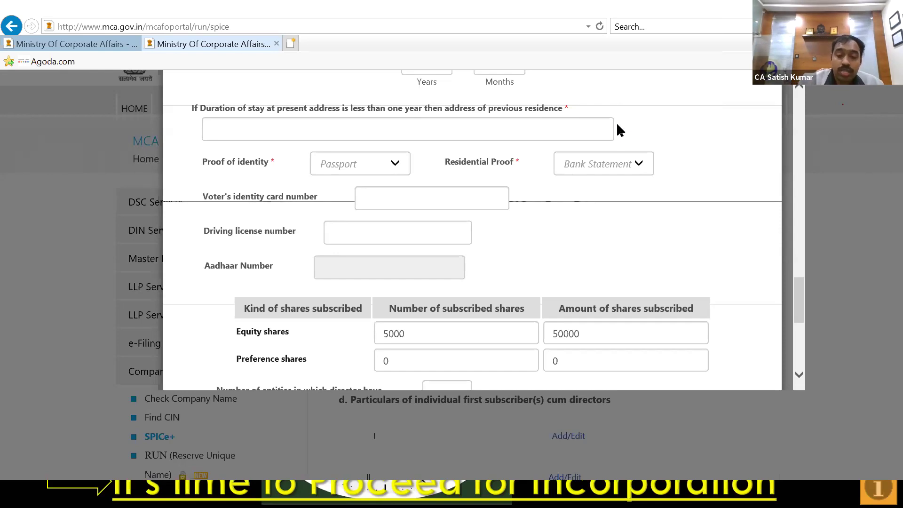
pyautogui.scroll(-5, 619, 129)
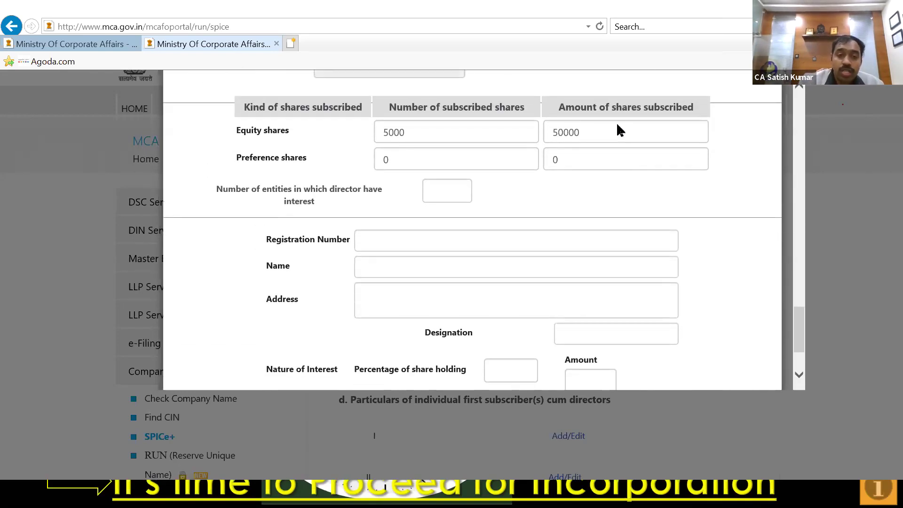
pyautogui.scroll(-2, 618, 125)
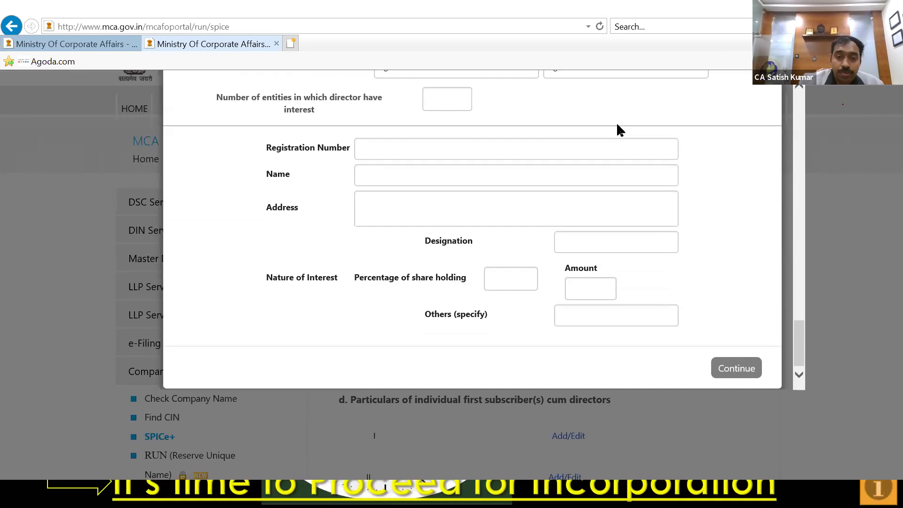
pyautogui.scroll(2, 620, 130)
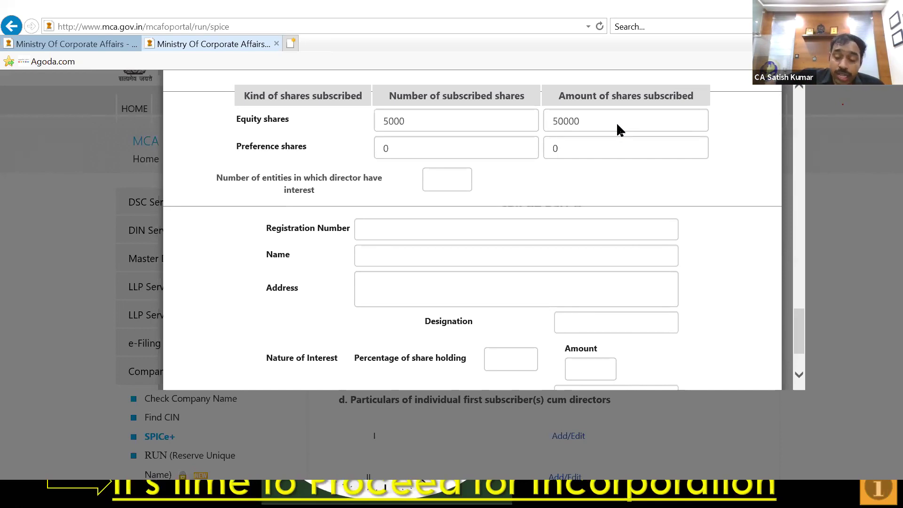
pyautogui.scroll(-3, 617, 125)
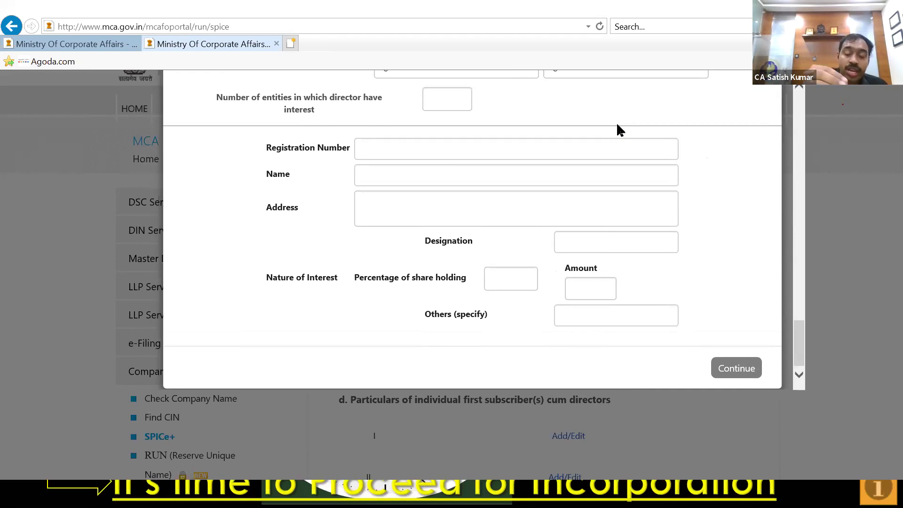
pyautogui.scroll(6, 617, 125)
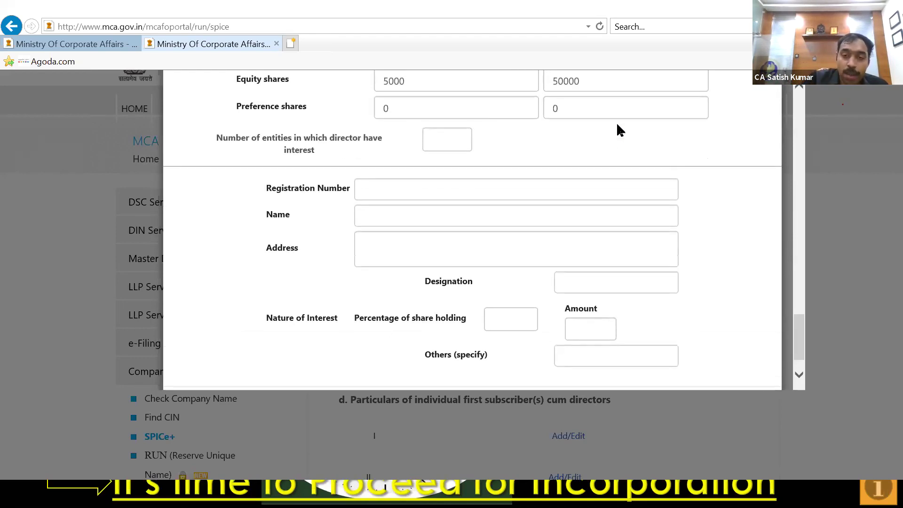
pyautogui.scroll(-6, 618, 125)
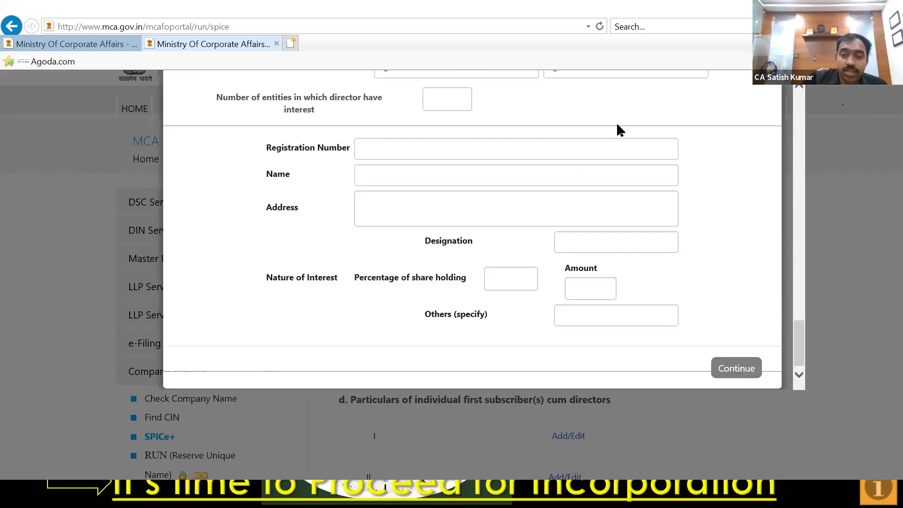
# Step: Submit the director details and enter the login username on the sign-in page
pyautogui.click(750, 374)
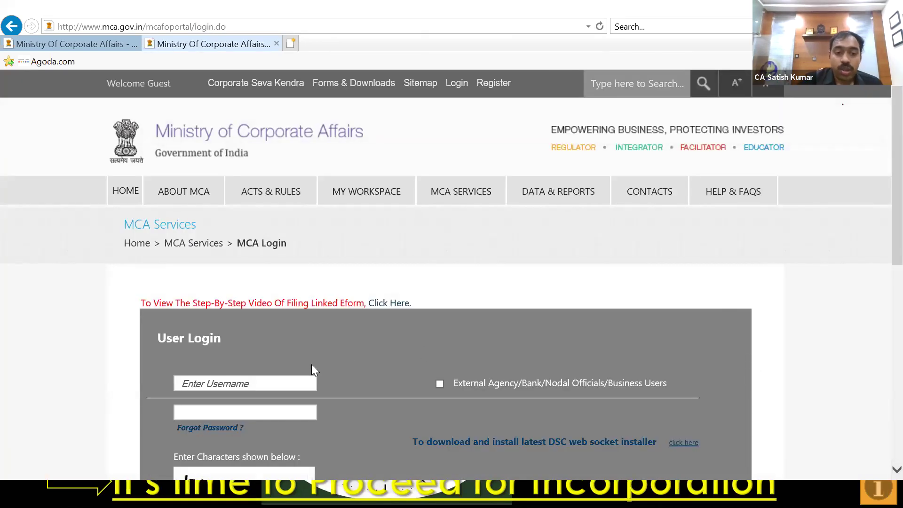
pyautogui.click(263, 382)
pyautogui.write('penugonda')
pyautogui.press('Tab')
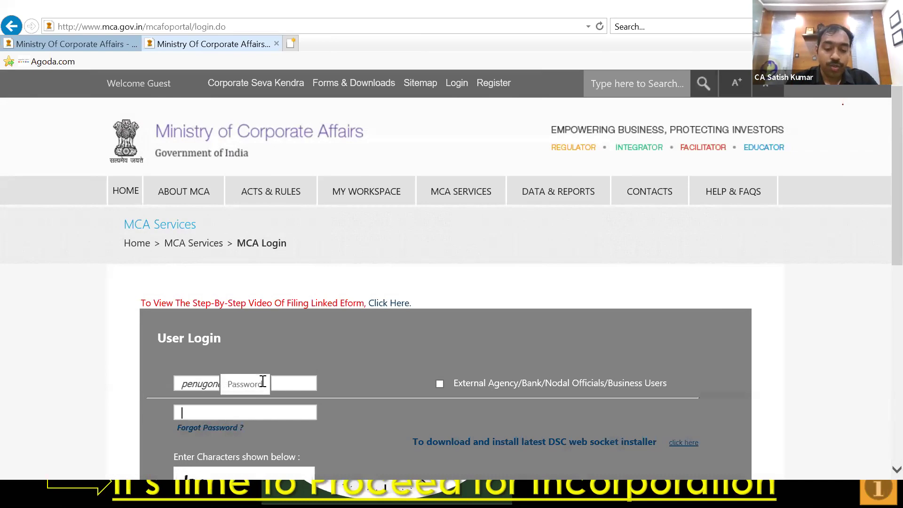
# Step: Enter the account password and captcha, then sign in to My Workspace
pyautogui.write('********')
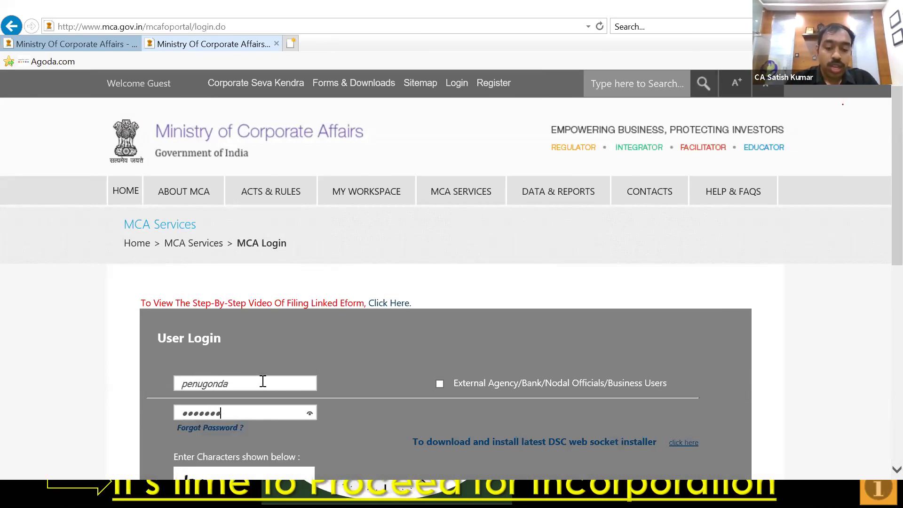
pyautogui.write('*')
pyautogui.press('Tab')
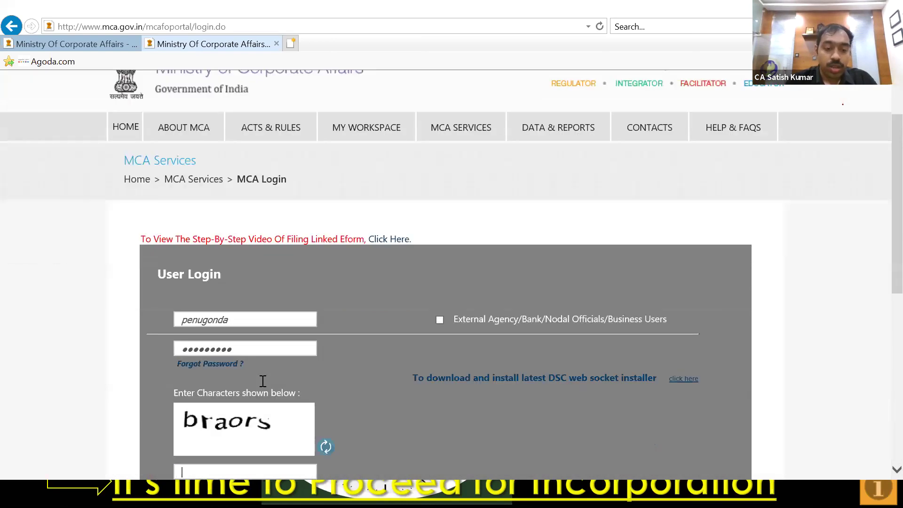
pyautogui.write('braors')
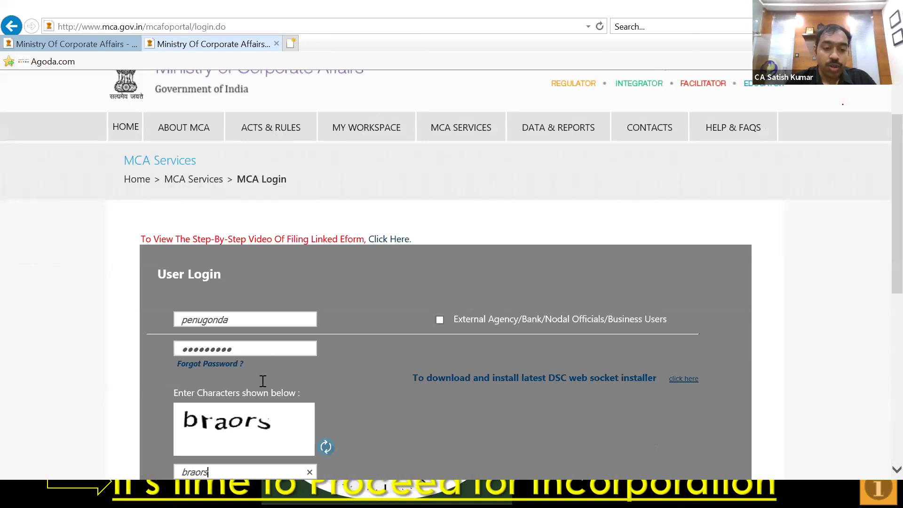
pyautogui.scroll(-1, 264, 383)
pyautogui.press('Tab')
pyautogui.press('Return')
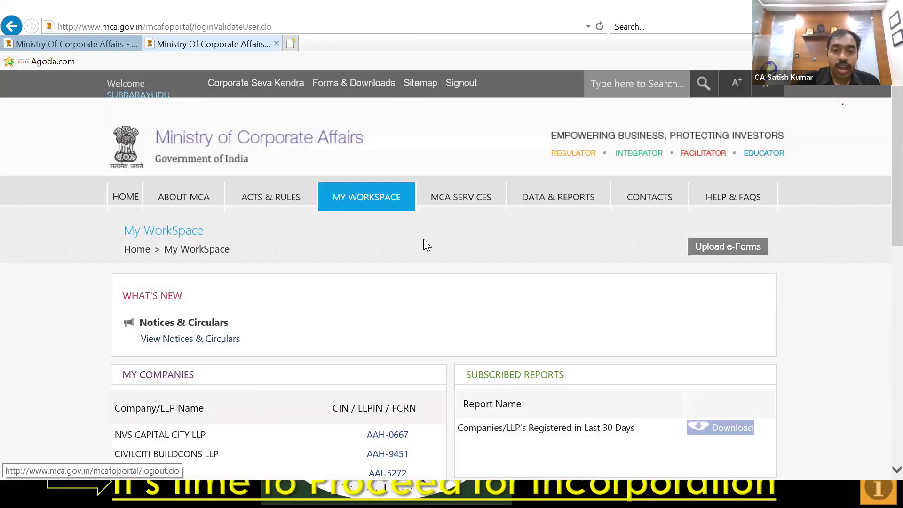
# Step: Open the saved SPICe+ application from SPICe+ Existing Applications
pyautogui.moveTo(486, 206)
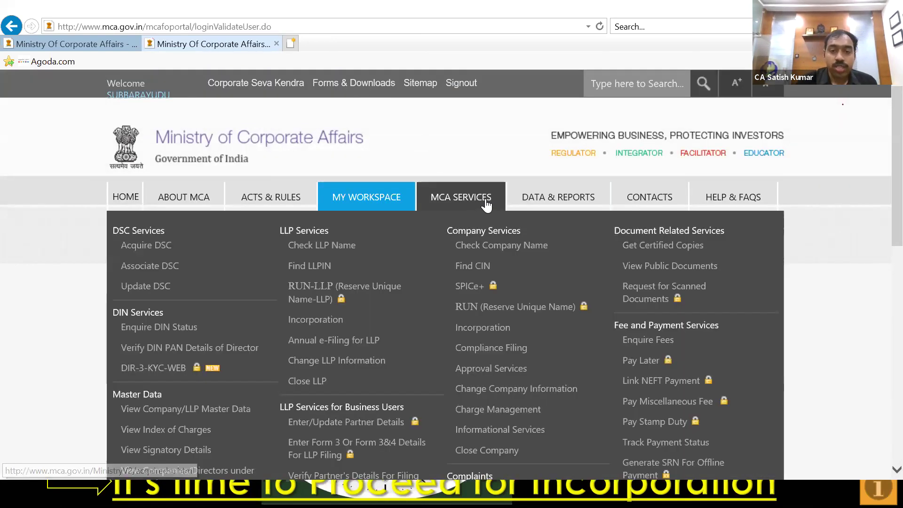
pyautogui.click(472, 289)
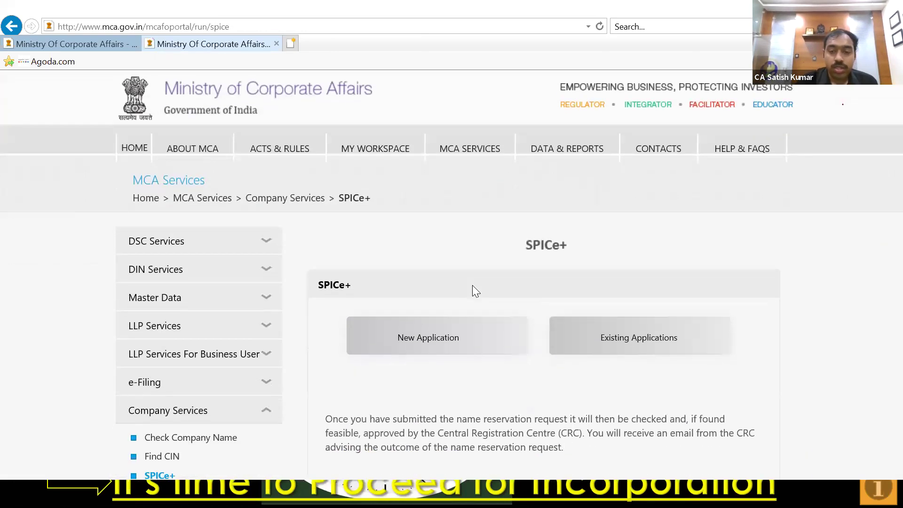
pyautogui.click(650, 326)
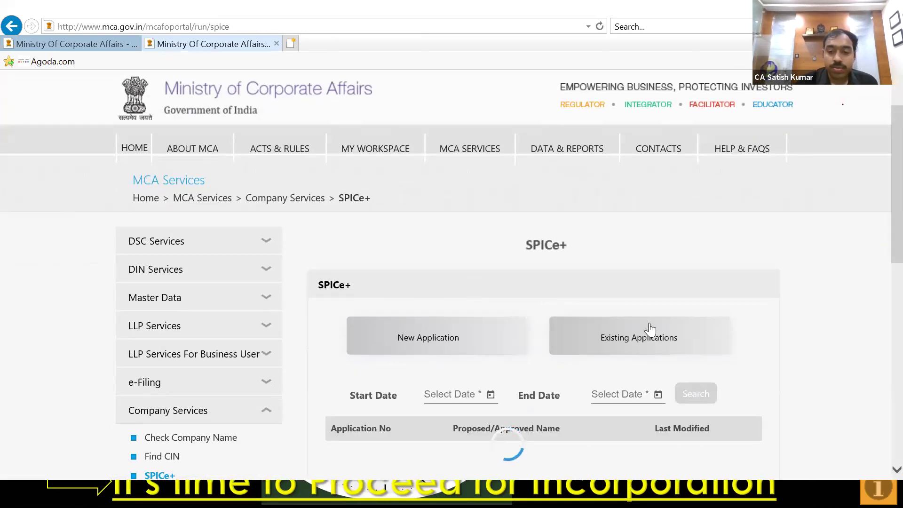
pyautogui.scroll(-1, 649, 324)
pyautogui.scroll(-2, 649, 323)
pyautogui.click(336, 301)
pyautogui.scroll(-1, 336, 329)
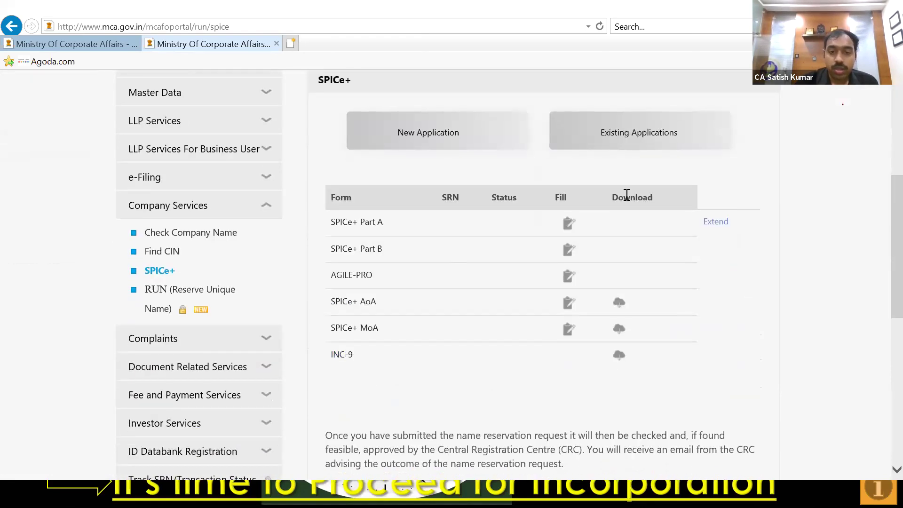
# Step: Open SPICe+ Part B at Subscriber and Directors Details showing entries I and II
pyautogui.click(569, 256)
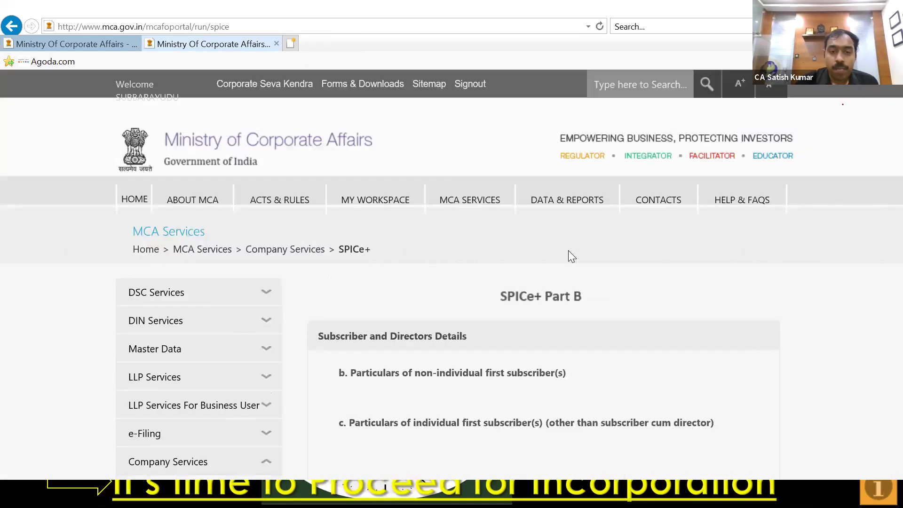
pyautogui.scroll(-5, 569, 251)
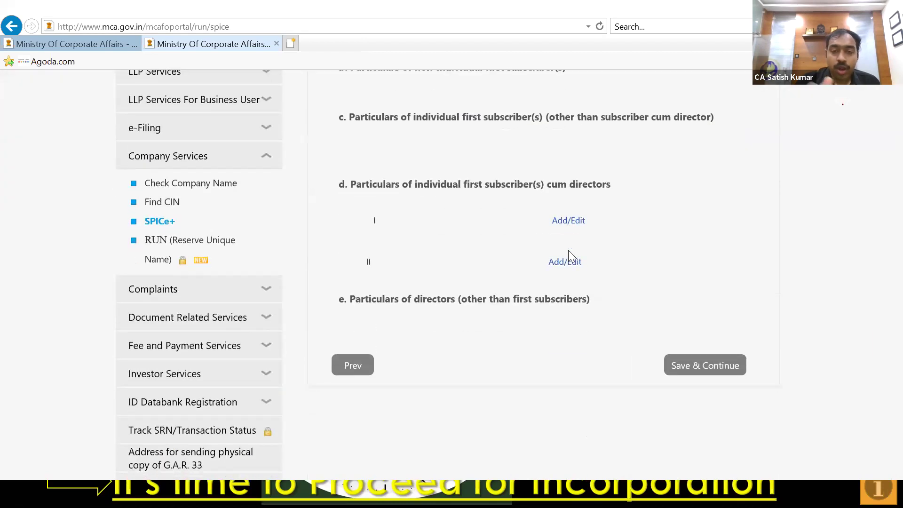
pyautogui.scroll(1, 568, 250)
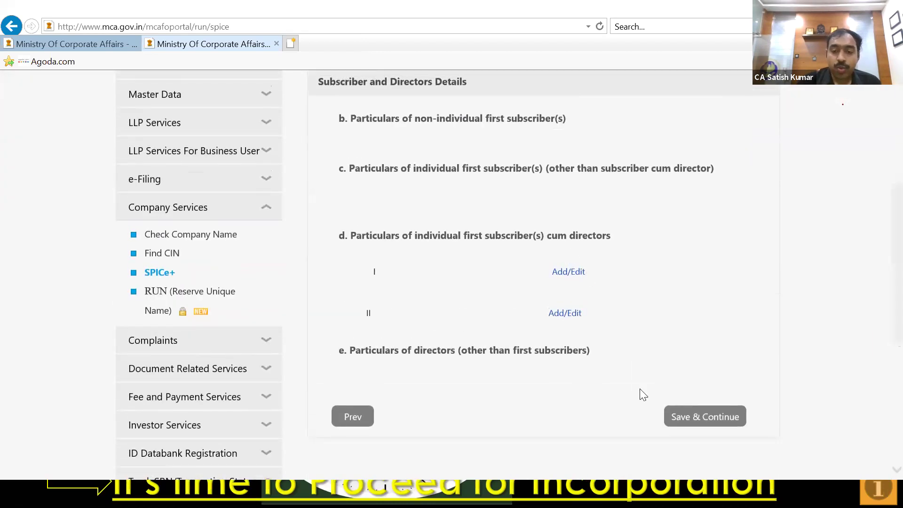
# Step: Save the subscriber and director details and review the Gujarat stamp duty amounts (20, 100, 1000)
pyautogui.click(671, 416)
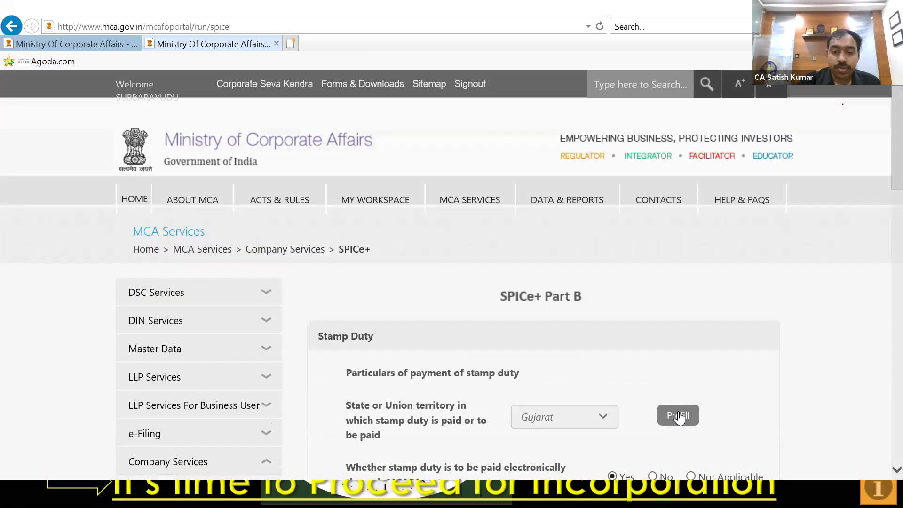
pyautogui.scroll(-4, 678, 418)
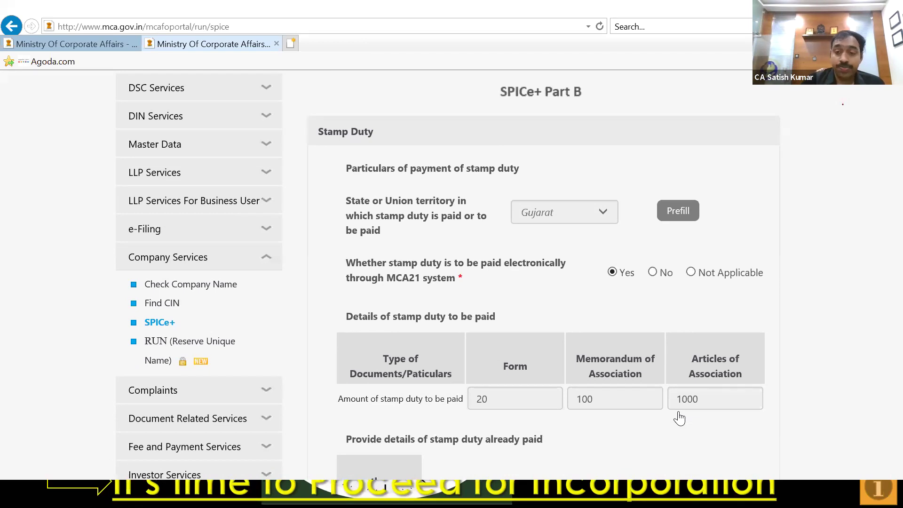
pyautogui.scroll(-3, 679, 417)
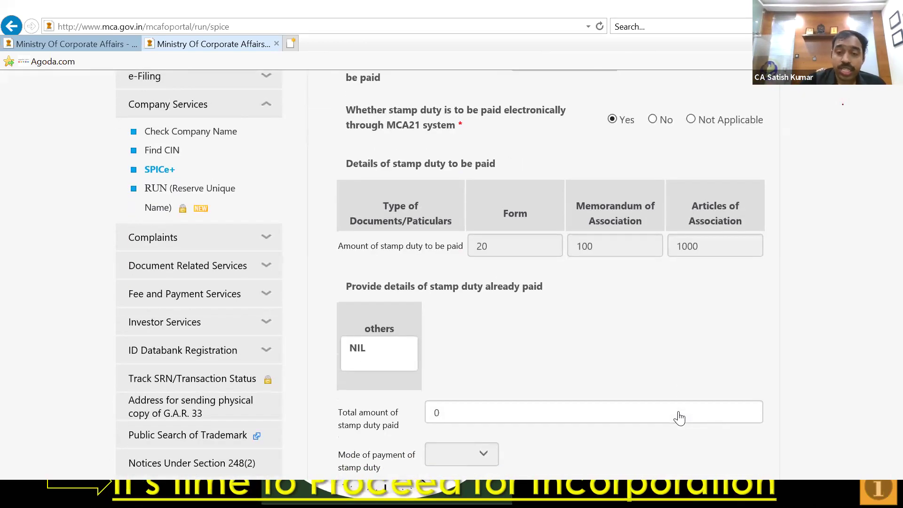
pyautogui.scroll(3, 679, 417)
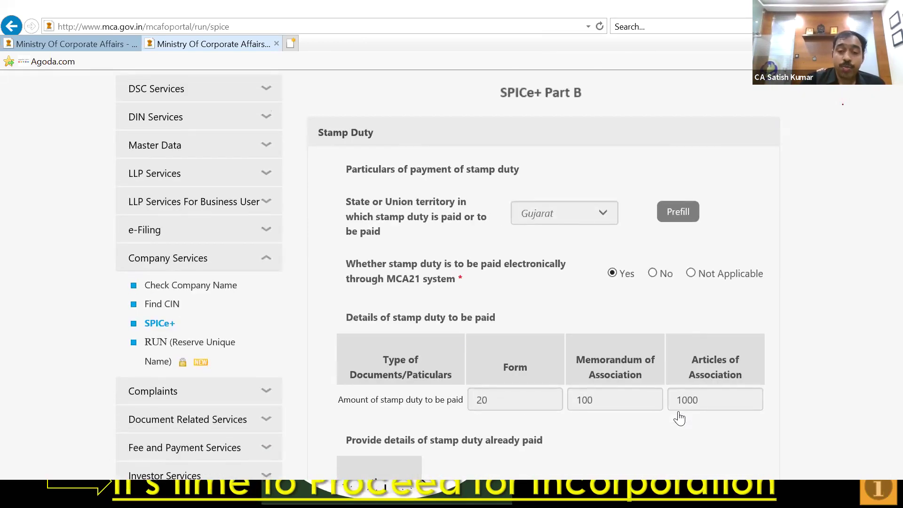
pyautogui.scroll(-3, 679, 417)
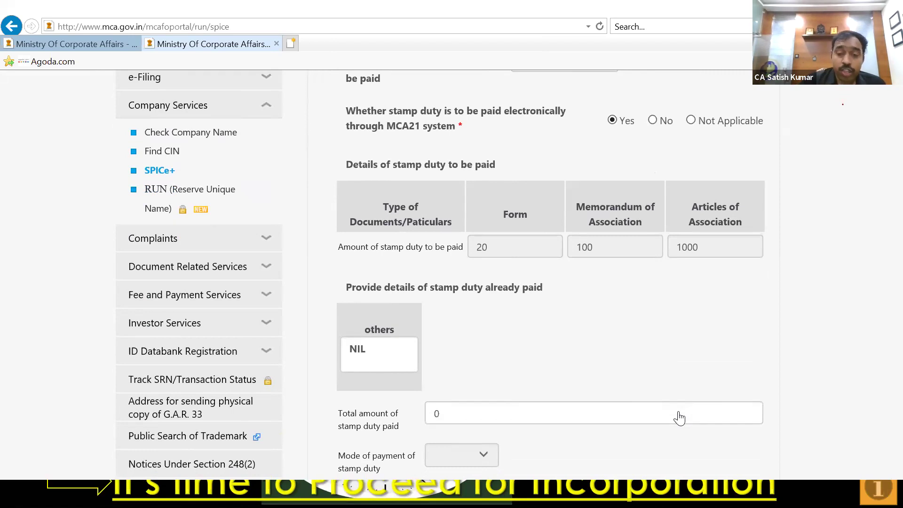
pyautogui.scroll(-3, 679, 417)
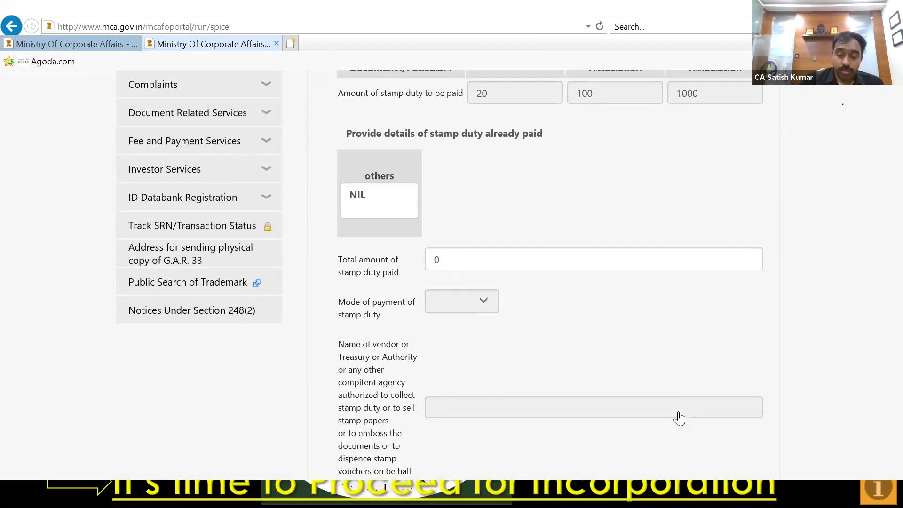
# Step: Finish checking the stamp duty amounts and save the Stamp Duty section to reach PAN/TAN Information
pyautogui.scroll(2, 679, 417)
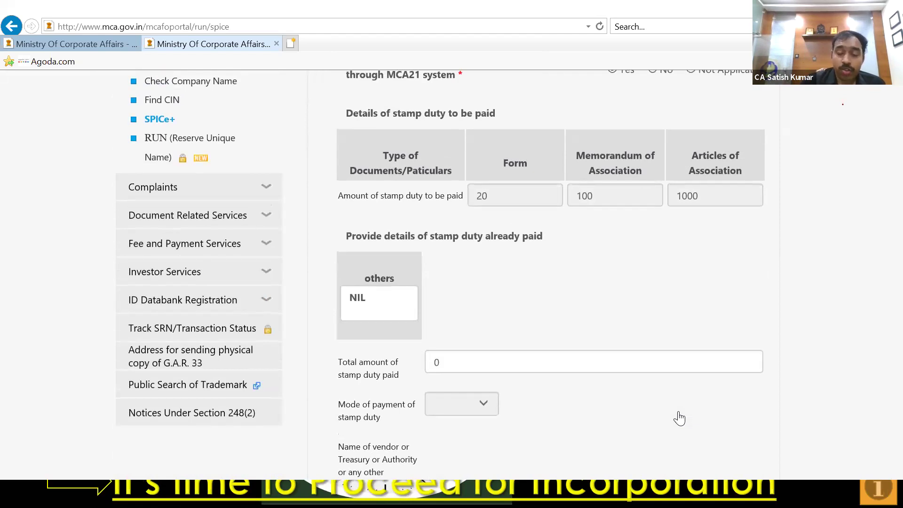
pyautogui.scroll(-1, 679, 418)
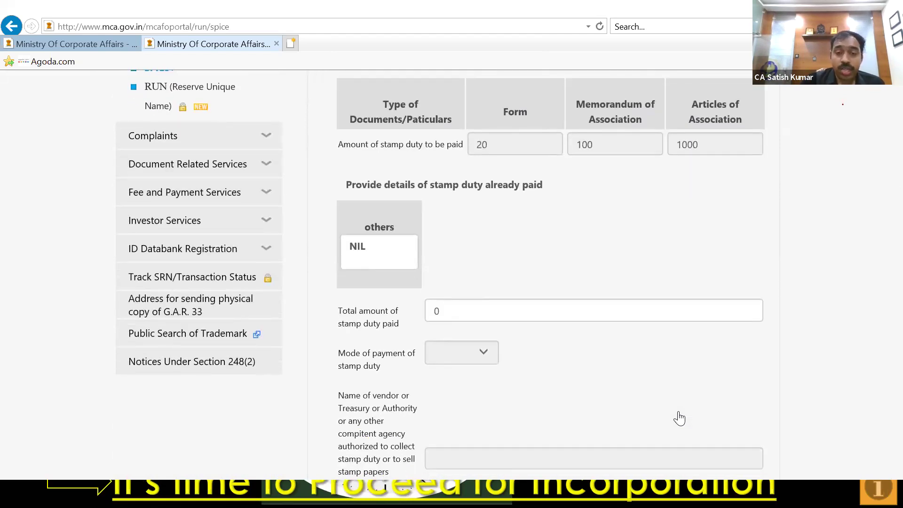
pyautogui.scroll(-8, 679, 418)
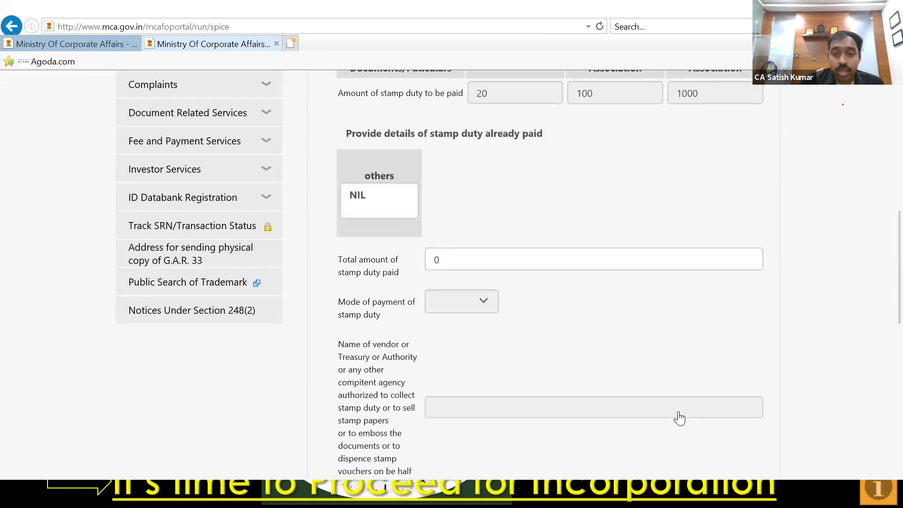
pyautogui.scroll(8, 679, 417)
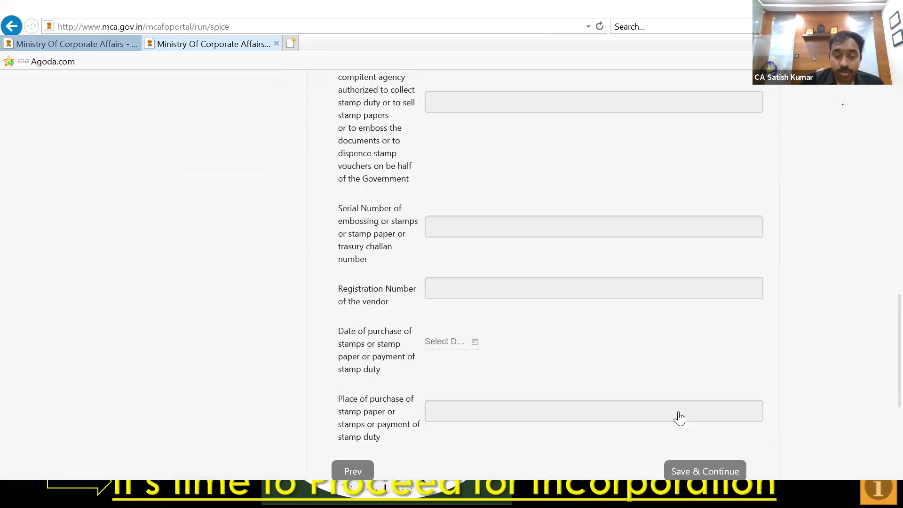
pyautogui.scroll(-8, 679, 417)
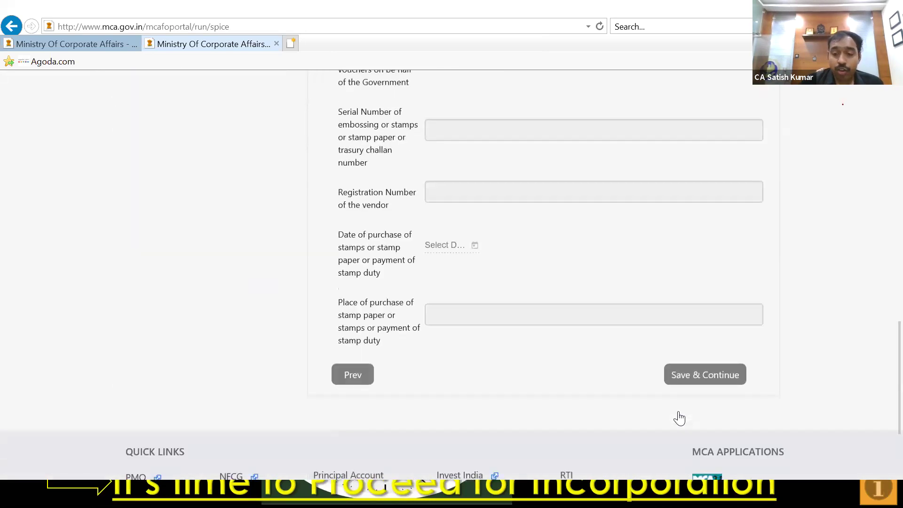
pyautogui.click(713, 376)
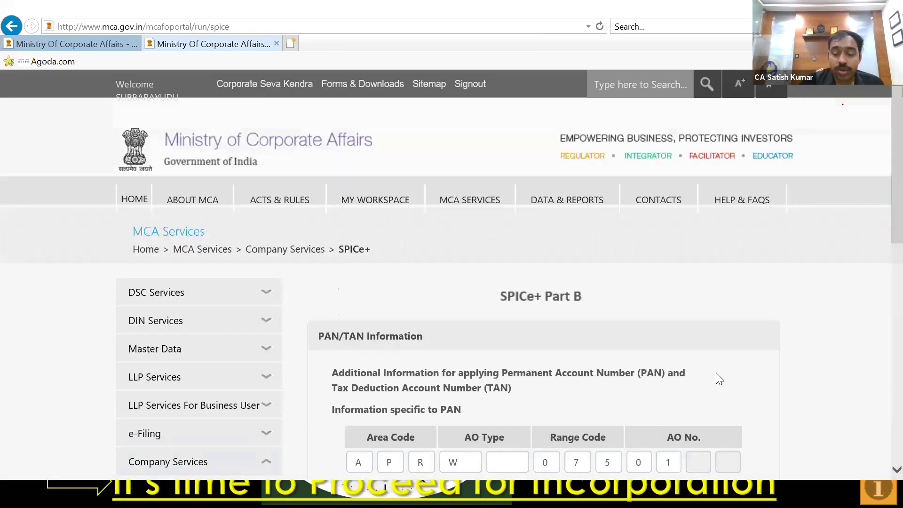
pyautogui.scroll(-8, 716, 374)
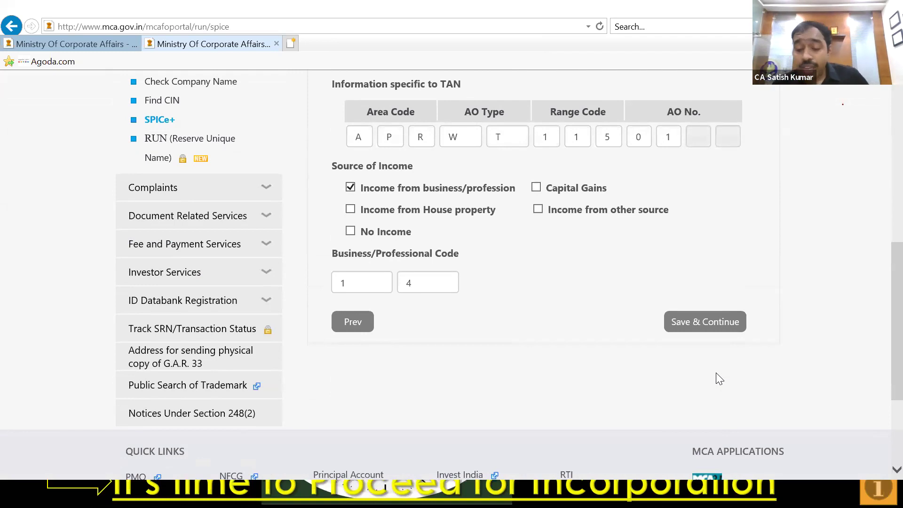
pyautogui.scroll(3, 715, 372)
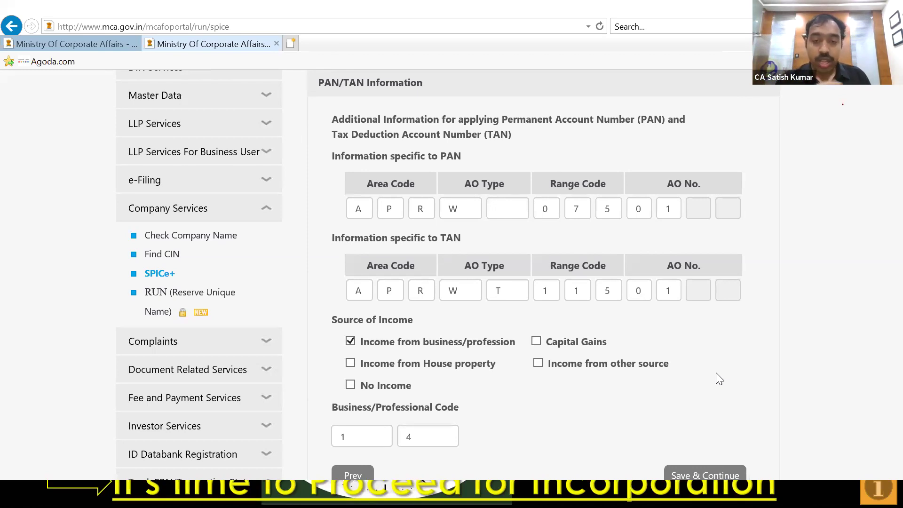
# Step: From the AO codes slide, go to the TIN-NSDL PAN 'Search Your AO Code' page and its code lists
pyautogui.hotkey('alt', 'Tab')
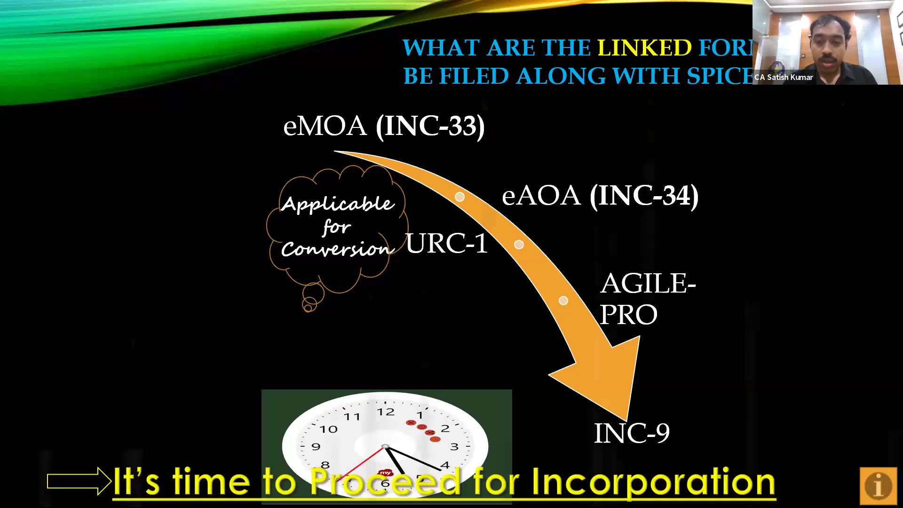
pyautogui.press('Right')
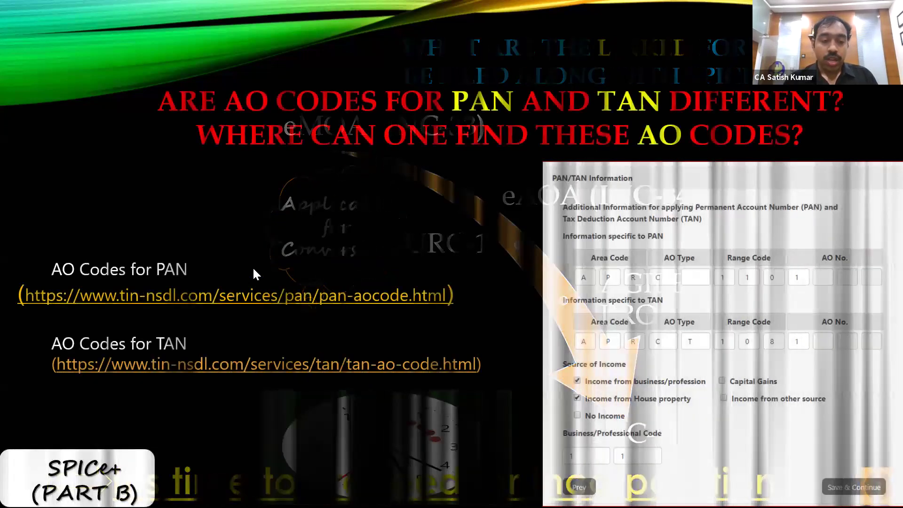
pyautogui.click(258, 299)
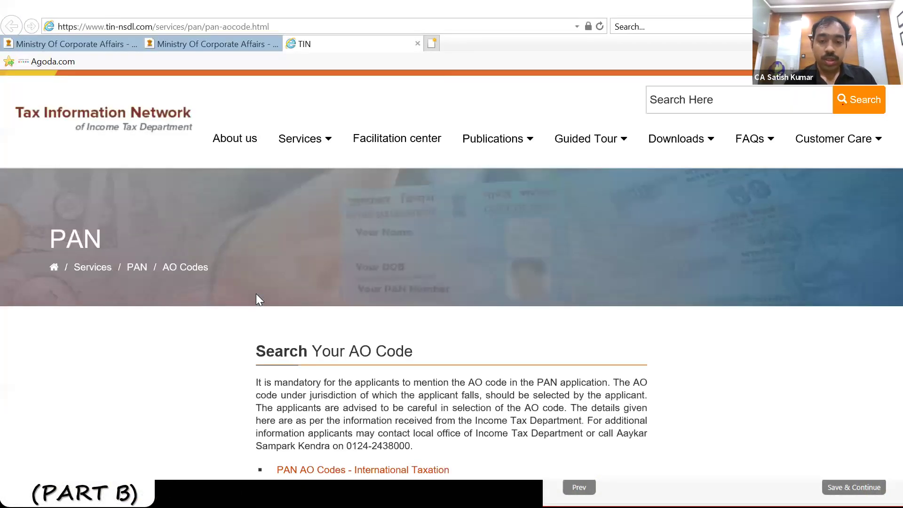
pyautogui.scroll(-4, 259, 300)
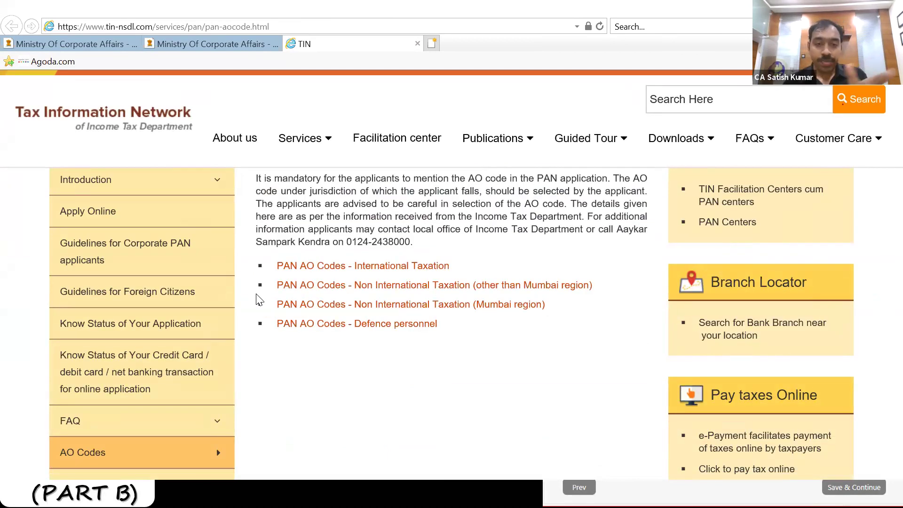
pyautogui.scroll(1, 260, 300)
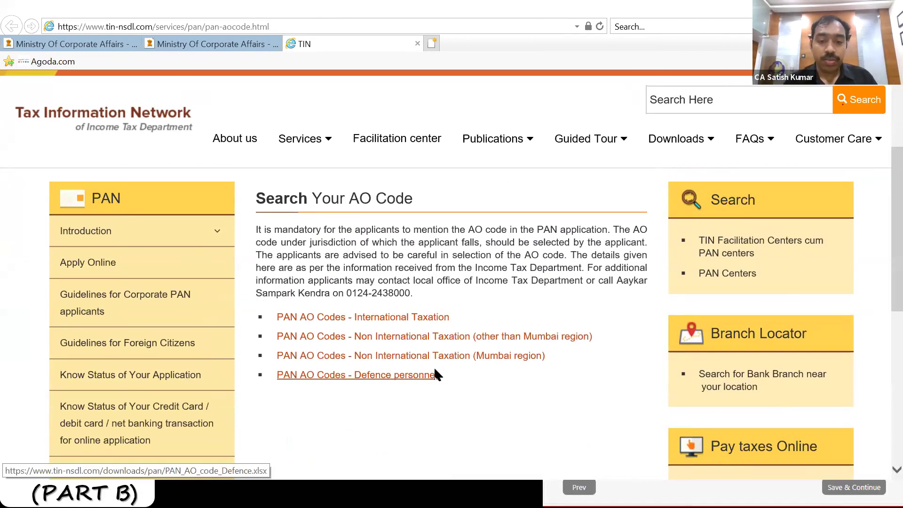
# Step: Open the non-Mumbai PAN AO Code Master v8.9 list in Excel, then return to the AO codes slide
pyautogui.click(455, 337)
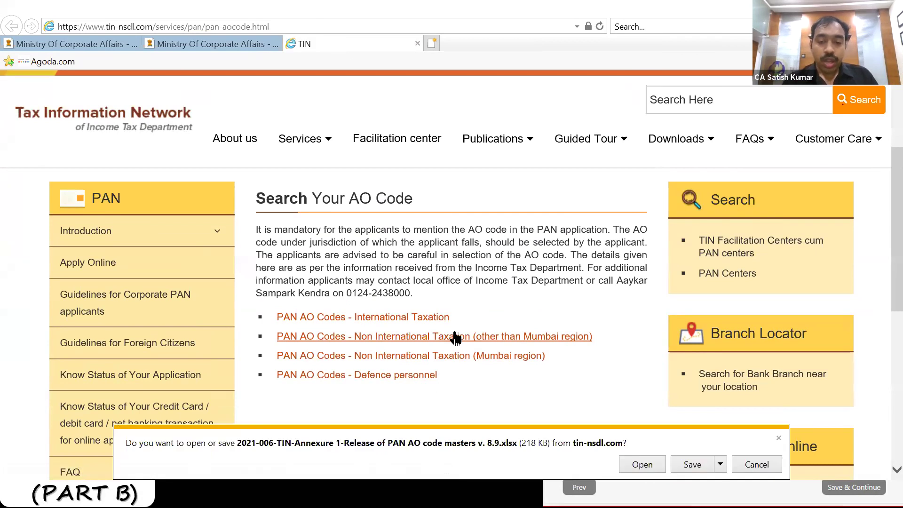
pyautogui.click(638, 464)
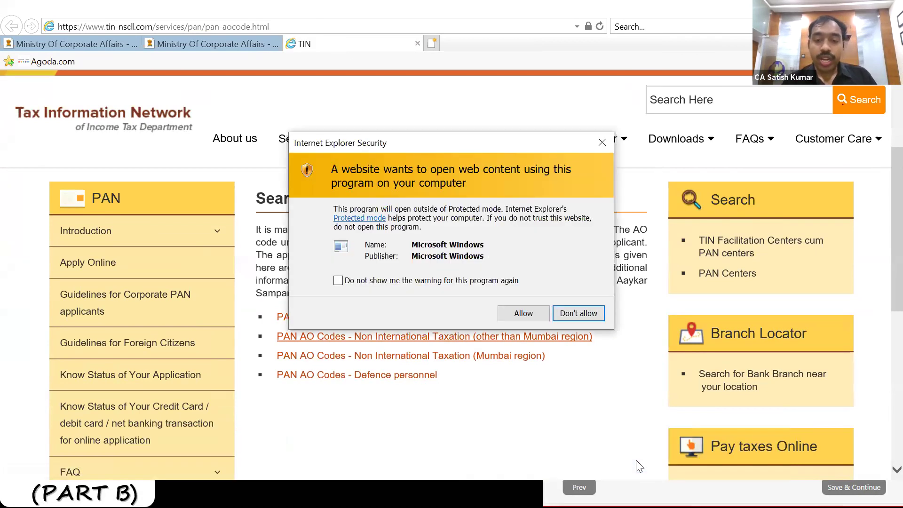
pyautogui.click(523, 313)
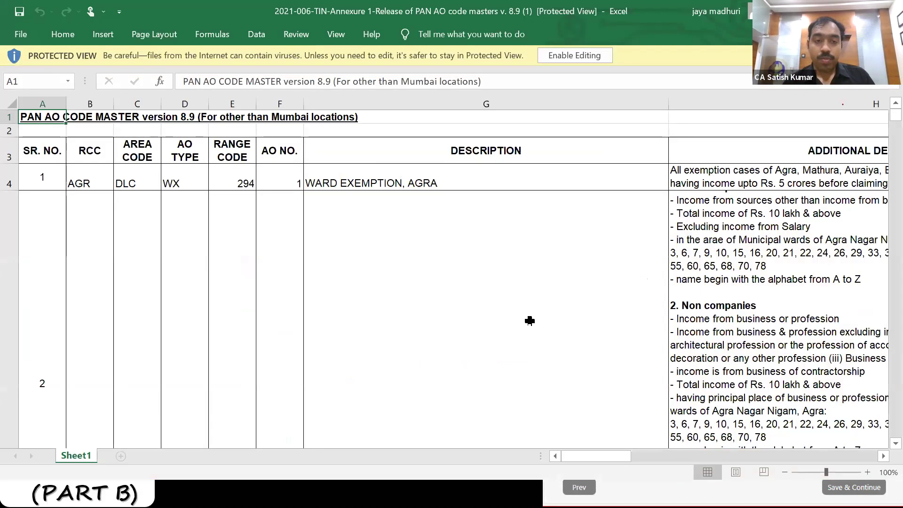
pyautogui.hotkey('alt', 'Tab')
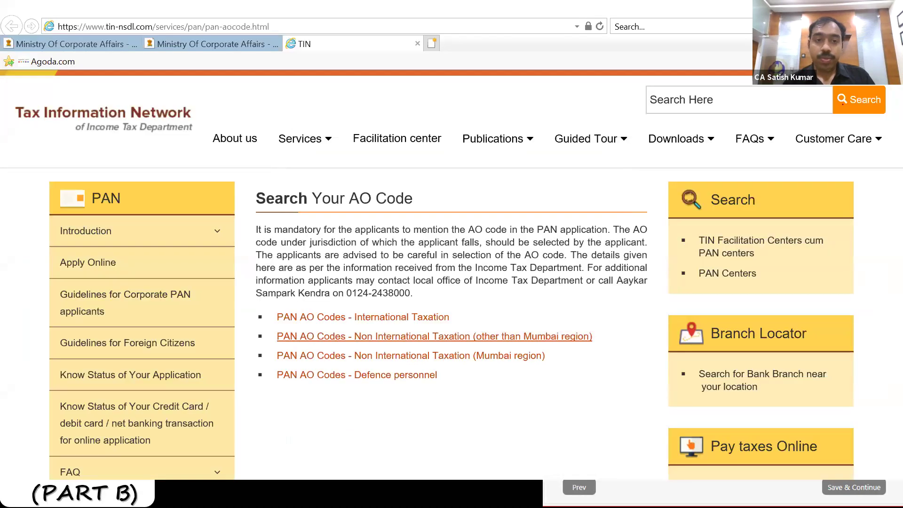
pyautogui.hotkey('alt', 'Tab')
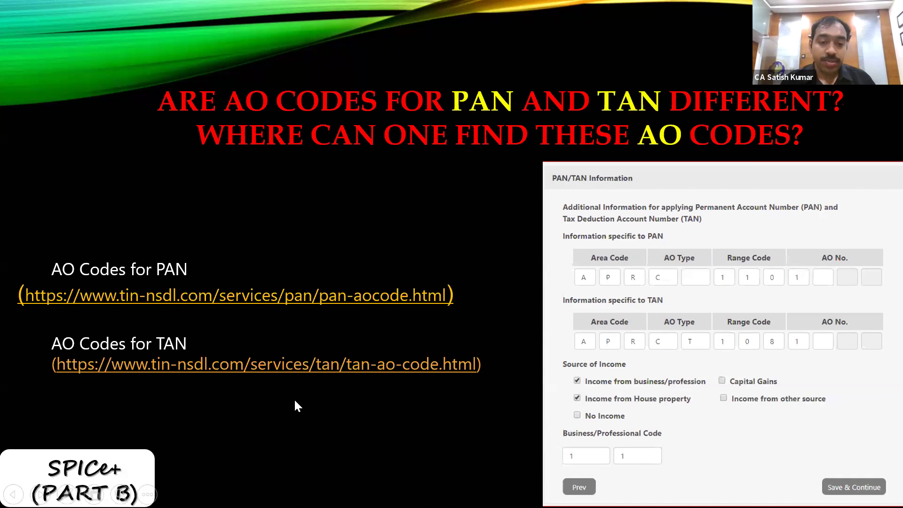
# Step: Look over the TAN AO codes page, then close both TIN tabs to get back to the SPICe+ PAN/TAN form
pyautogui.click(319, 368)
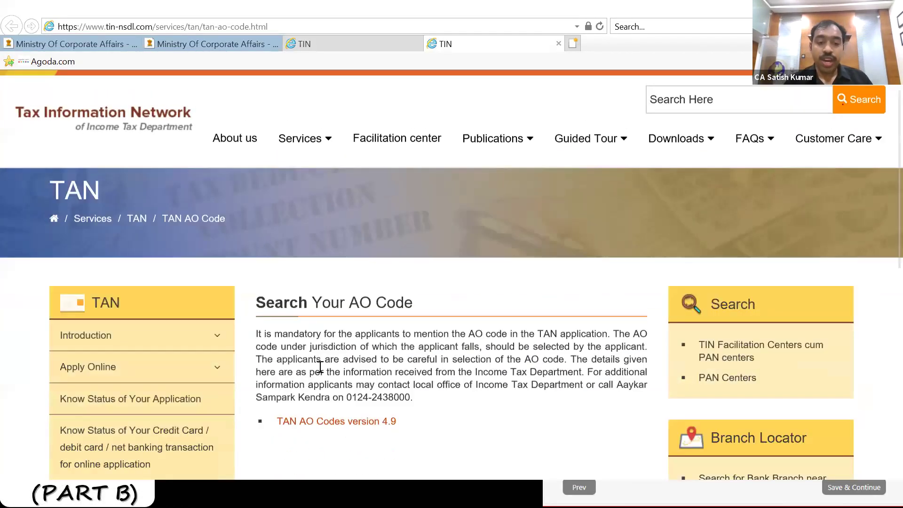
pyautogui.scroll(-2, 320, 366)
pyautogui.scroll(1, 319, 367)
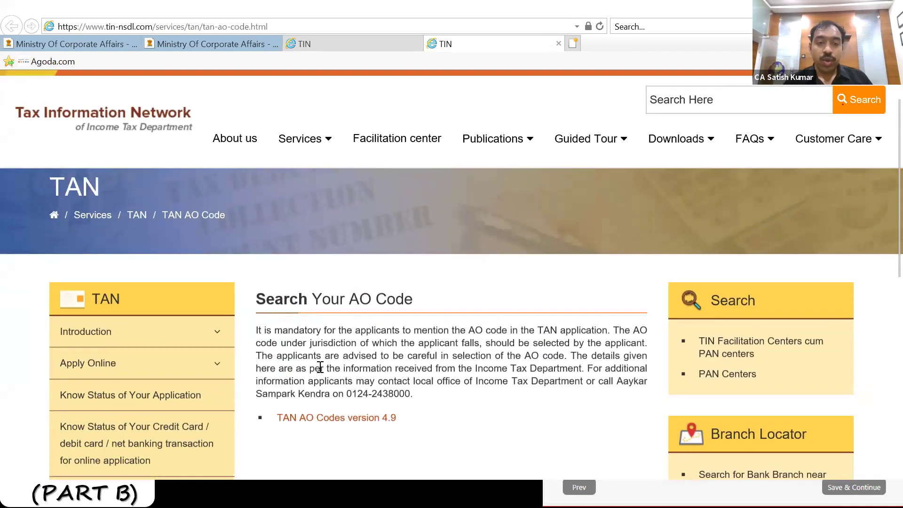
pyautogui.scroll(1, 320, 367)
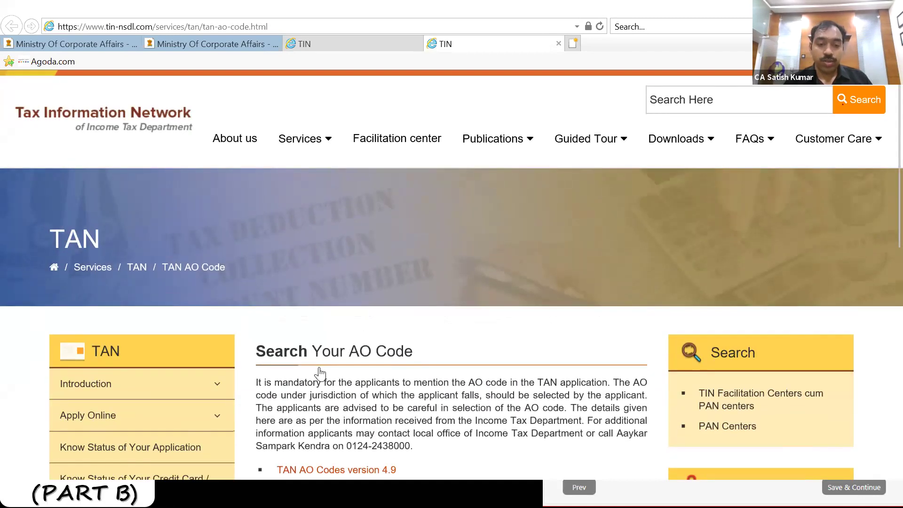
pyautogui.scroll(-2, 319, 372)
pyautogui.scroll(1, 395, 81)
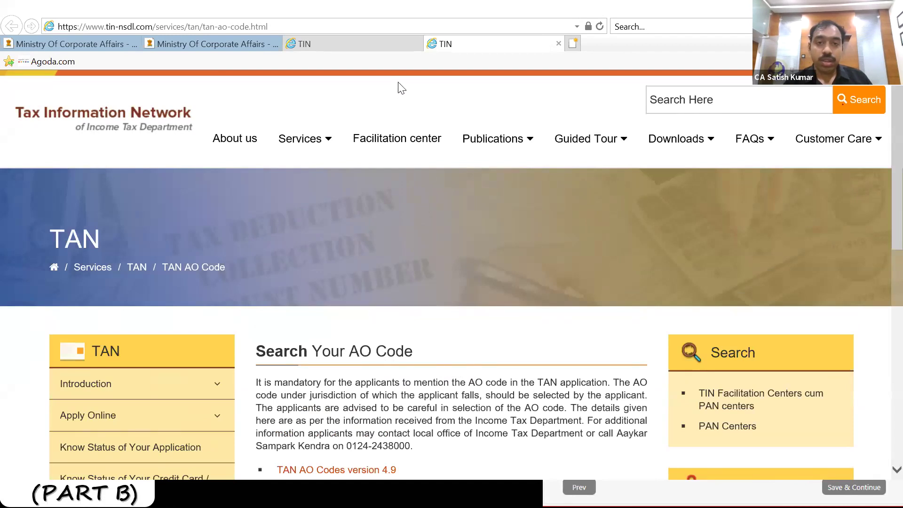
pyautogui.click(418, 44)
pyautogui.click(418, 44)
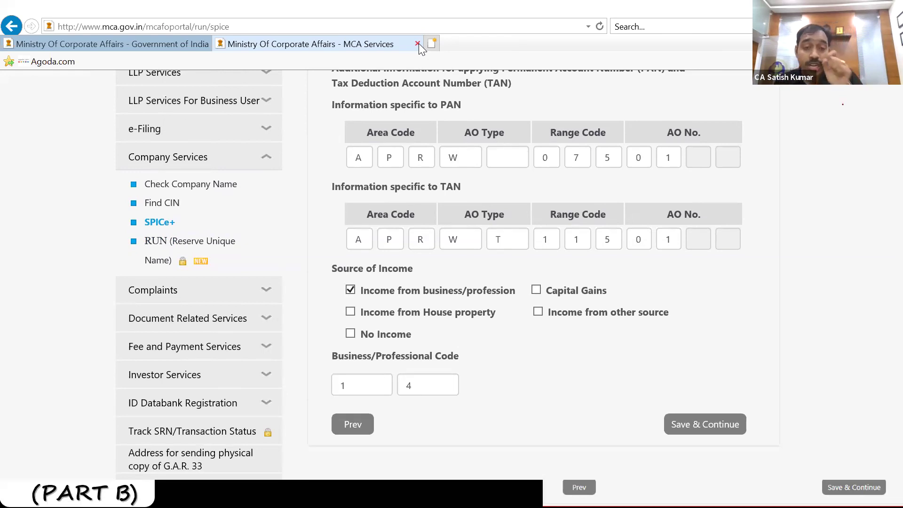
# Step: In the Final folder, open the help kit folder and the SPICe+_help PDF in Acrobat
pyautogui.click(417, 43)
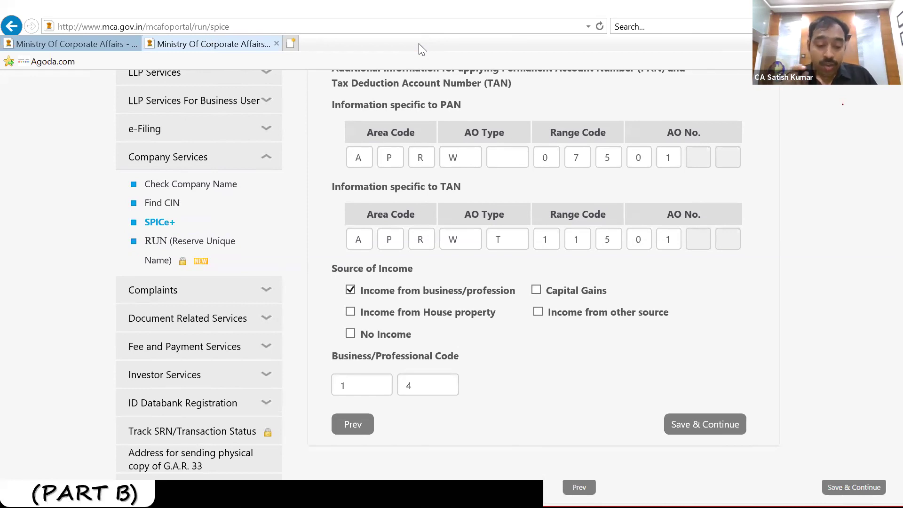
pyautogui.hotkey('alt', 'Tab')
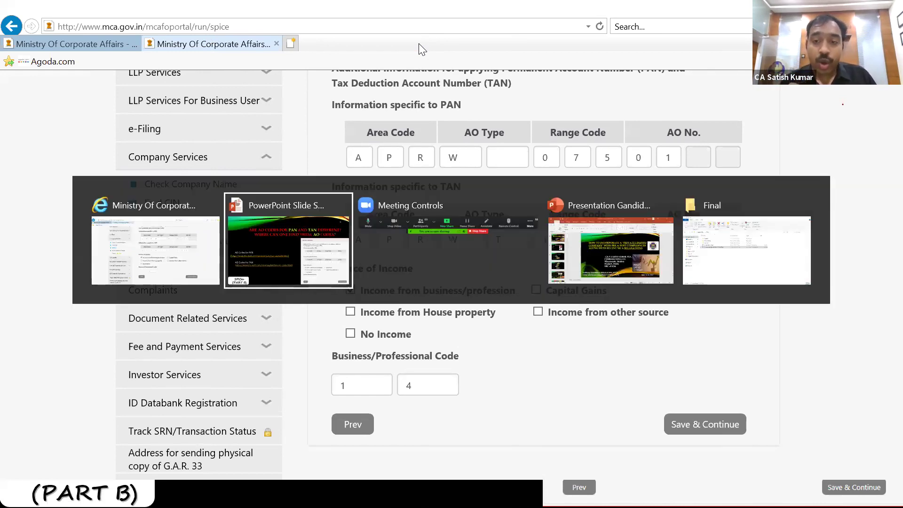
pyautogui.press('Tab')
pyautogui.press('Tab')
pyautogui.press('Tab')
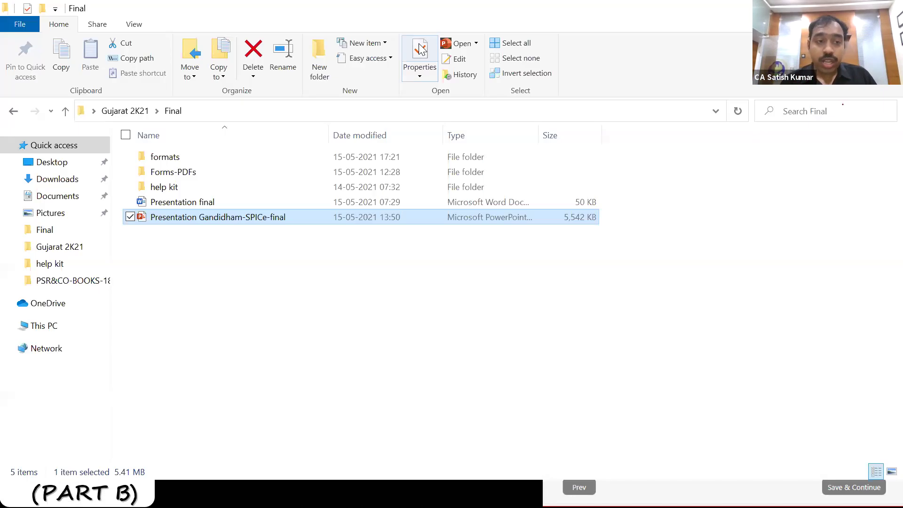
pyautogui.click(266, 160)
pyautogui.doubleClick(276, 188)
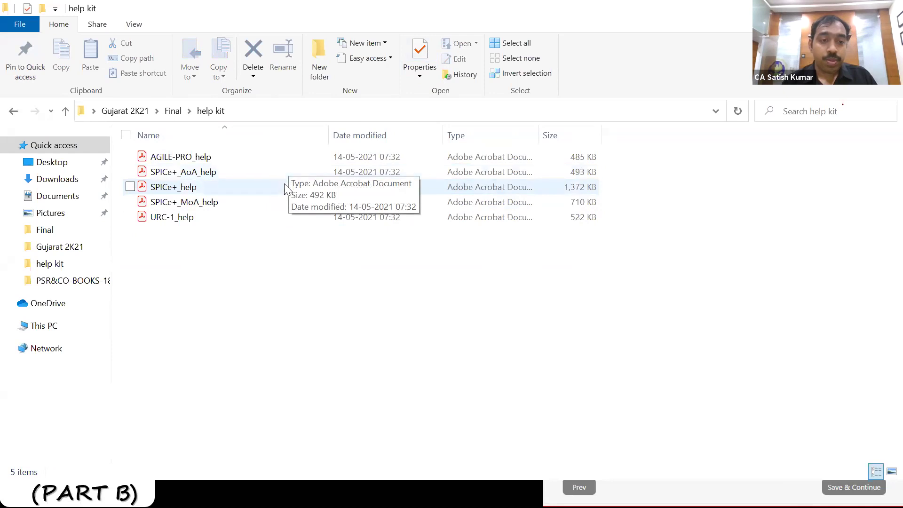
pyautogui.doubleClick(285, 187)
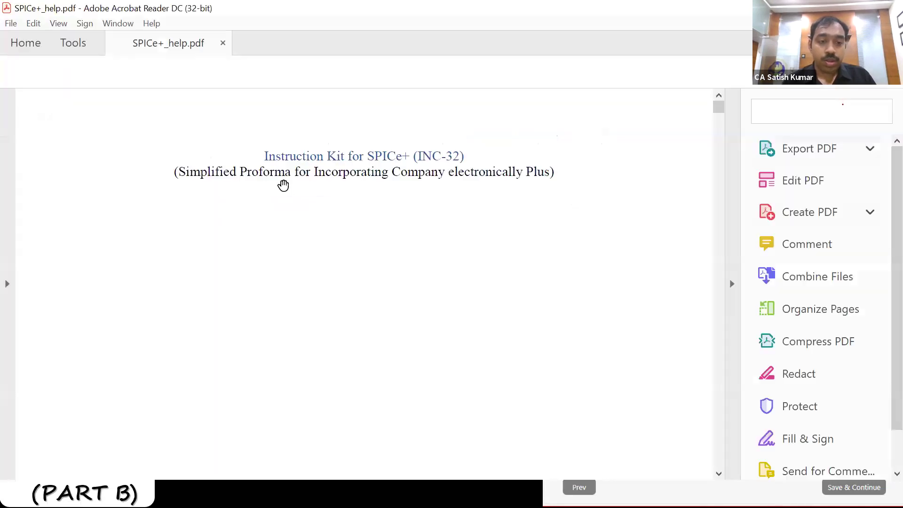
# Step: Go back to the MCA SPICe+ form and look over the PAN/TAN page
pyautogui.hotkey('alt', 'Tab')
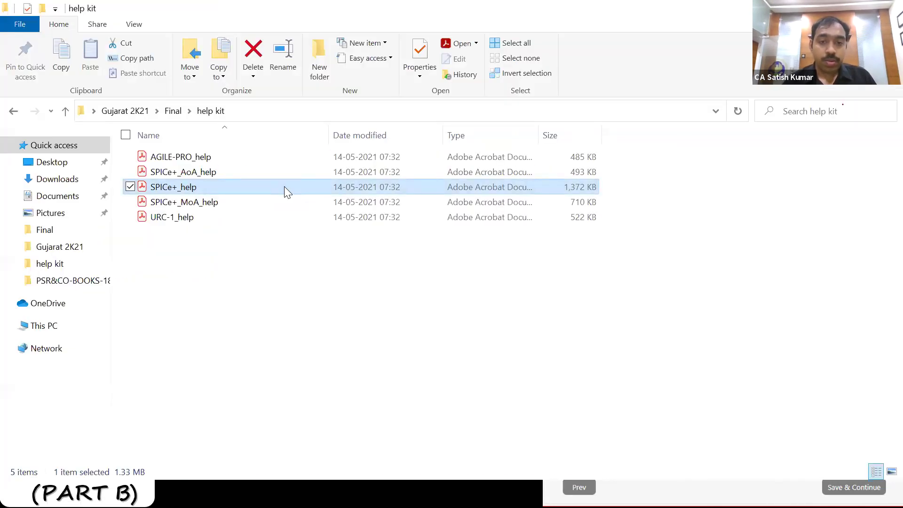
pyautogui.hotkey('alt', 'Tab')
pyautogui.hotkey('alt', 'Tab')
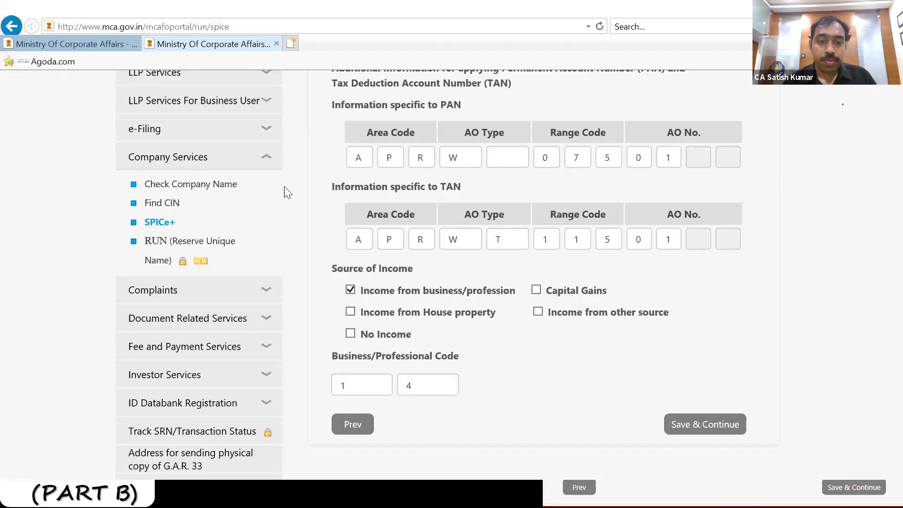
pyautogui.hotkey('alt', 'Tab')
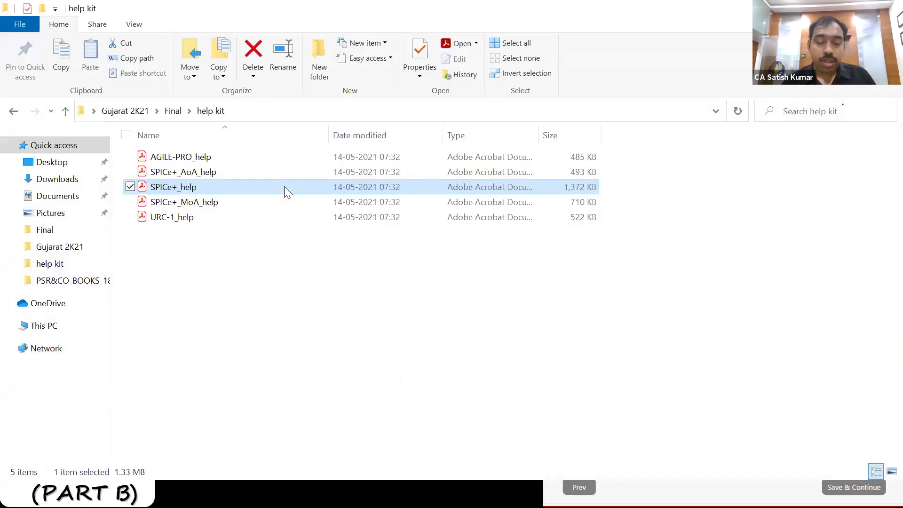
pyautogui.hotkey('alt', 'Tab')
pyautogui.scroll(1, 287, 192)
pyautogui.scroll(-1, 287, 192)
pyautogui.scroll(1, 287, 192)
pyautogui.scroll(-1, 287, 192)
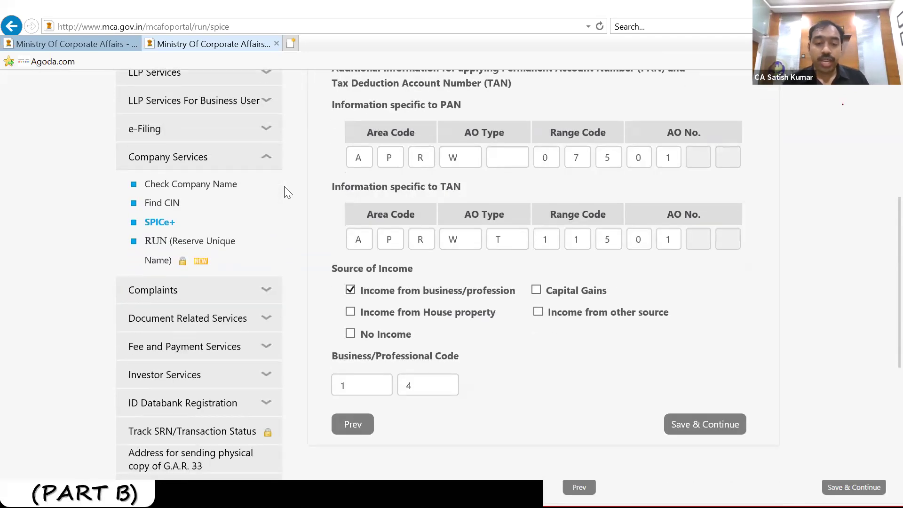
# Step: Bring the SPICe+_help instruction kit PDF to the front
pyautogui.hotkey('alt', 'Tab')
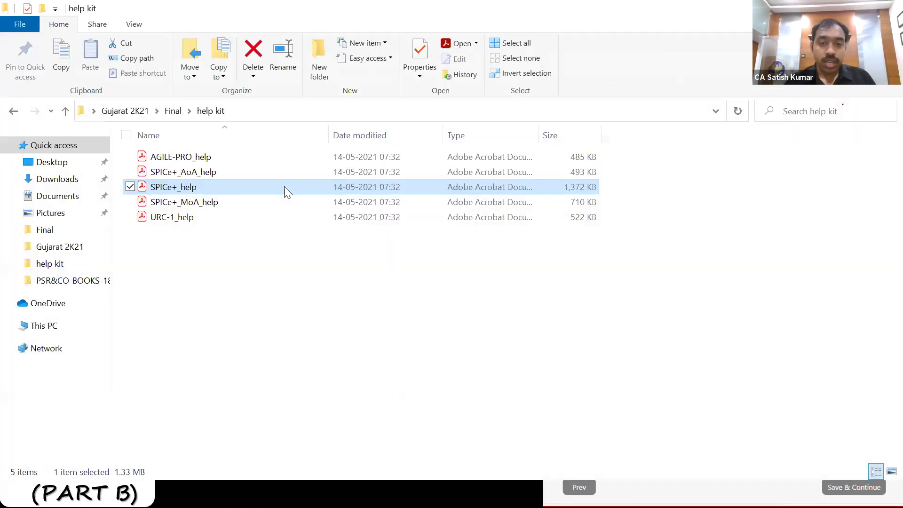
pyautogui.hotkey('alt', 'Tab')
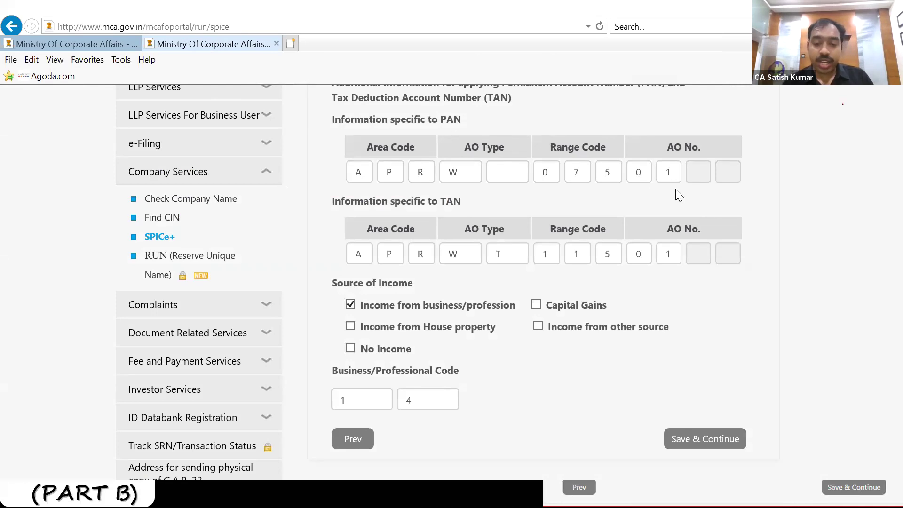
pyautogui.hotkey('alt', 'Tab')
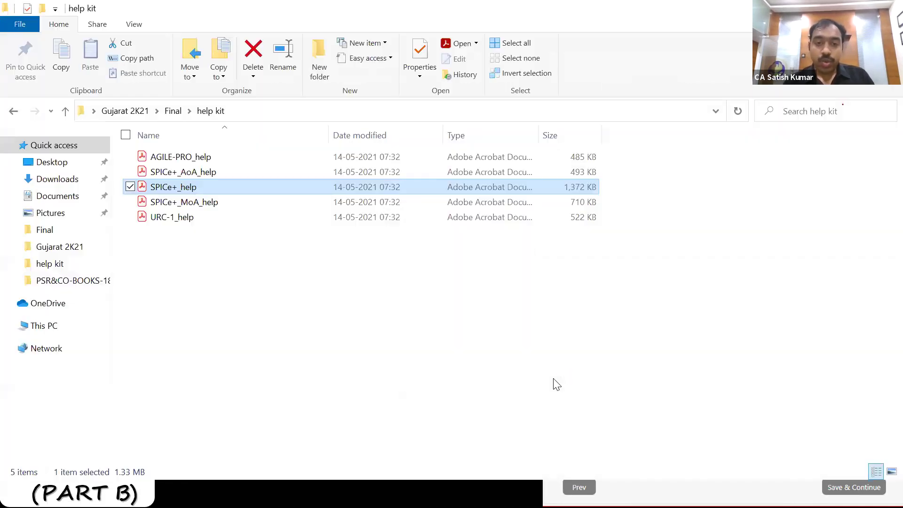
pyautogui.hotkey('alt', 'Tab')
pyautogui.press('Tab')
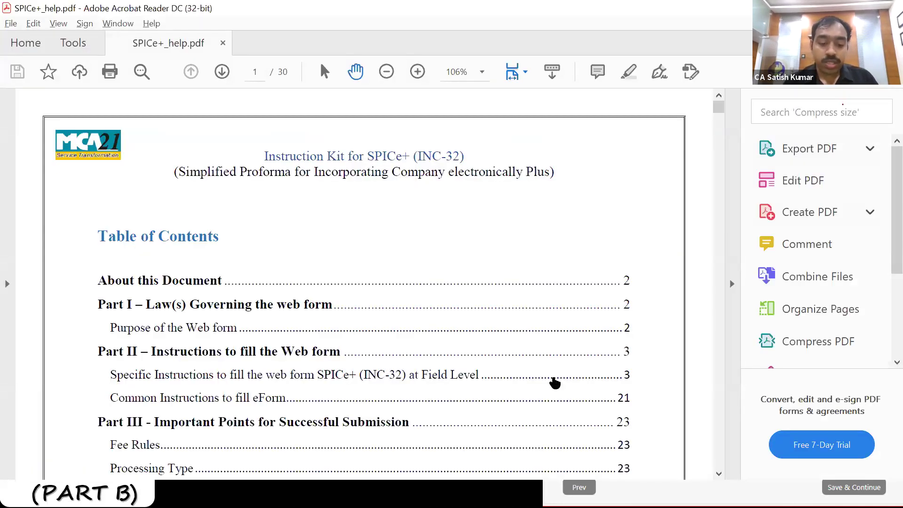
# Step: Search the instruction kit for 'code' to reach the Business/Profession Code table on page 16
pyautogui.hotkey('ctrl', 'f')
pyautogui.write('code')
pyautogui.press('Return')
pyautogui.press('Return')
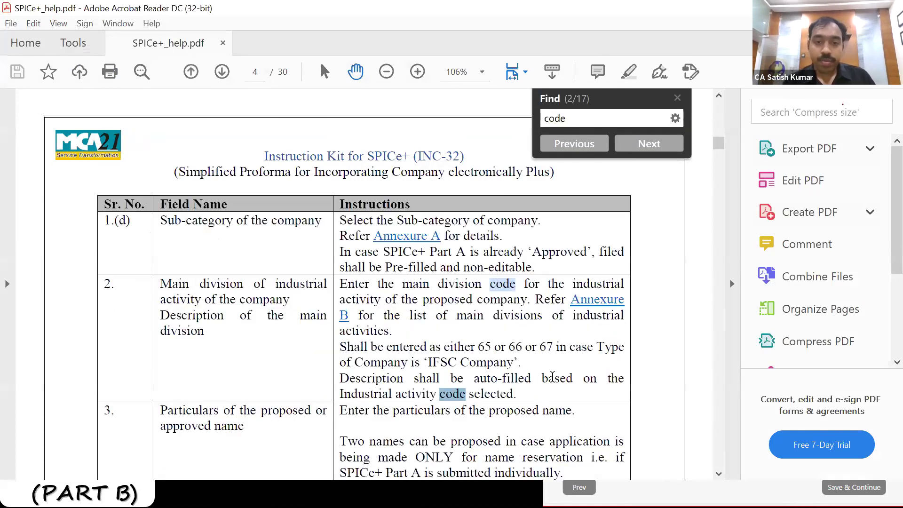
pyautogui.press('Return')
pyautogui.press('Return')
pyautogui.press('Return')
pyautogui.press('Return')
pyautogui.press('Return')
pyautogui.press('Return')
pyautogui.press('Return')
pyautogui.press('Return')
pyautogui.press('Return')
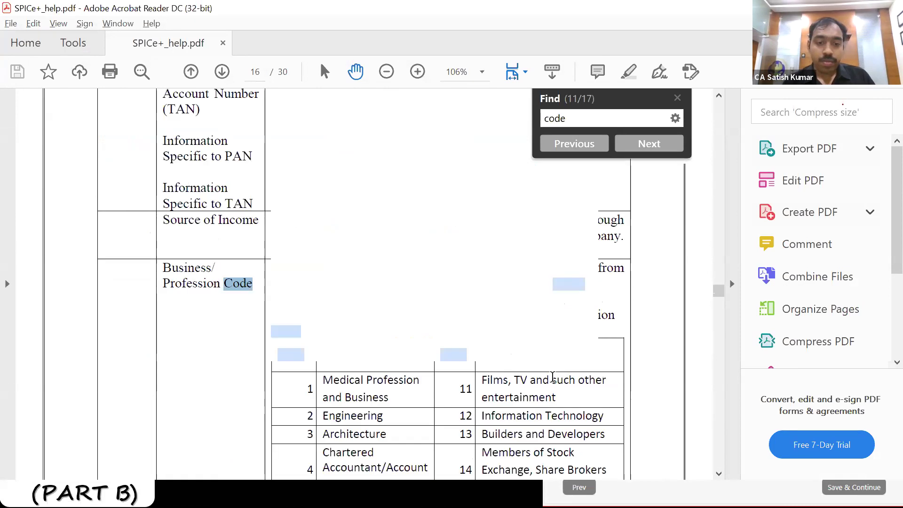
pyautogui.scroll(-3, 553, 376)
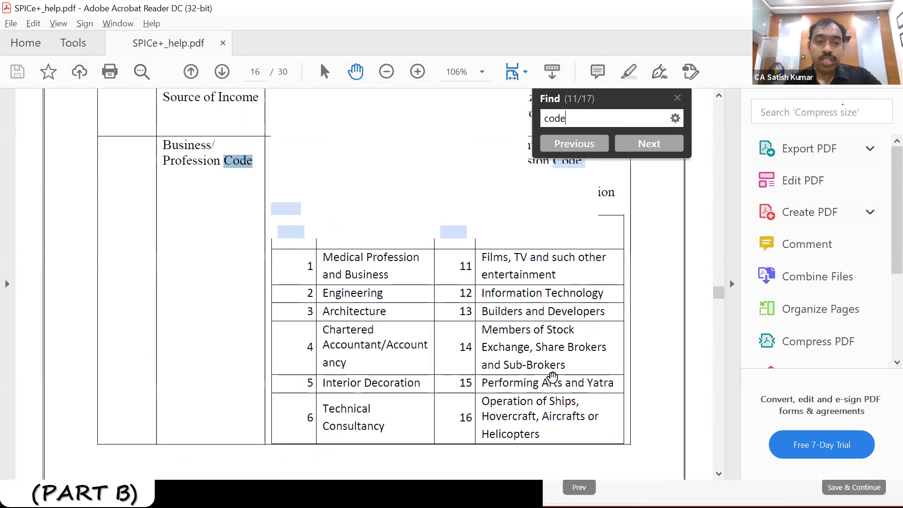
pyautogui.scroll(1, 553, 377)
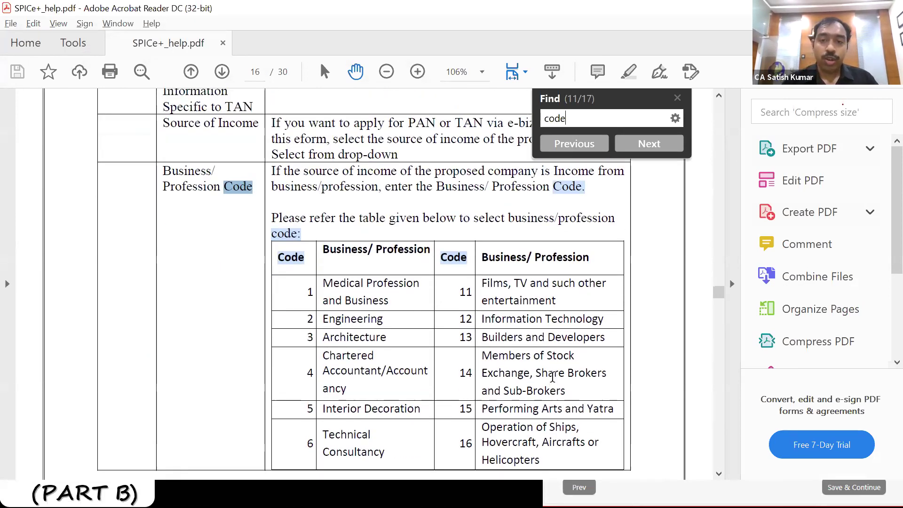
pyautogui.click(678, 98)
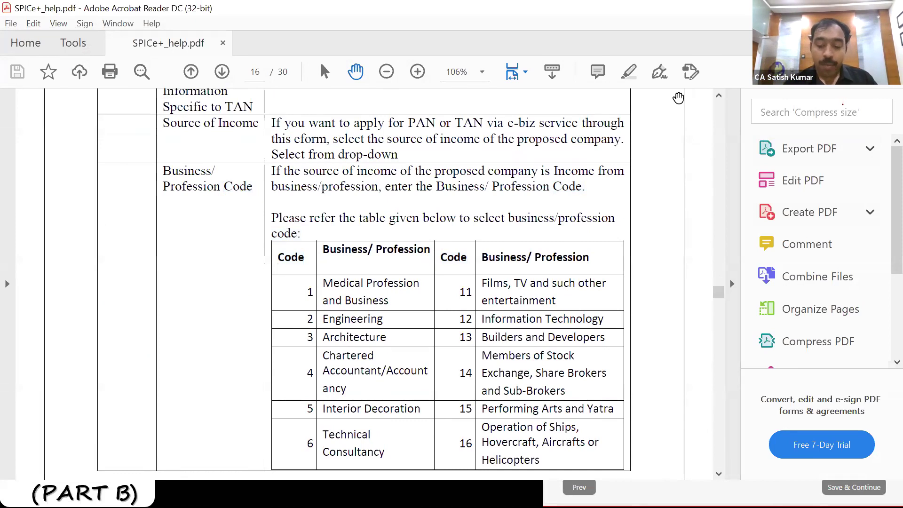
# Step: Scroll through the Business/Profession Code table covering codes 1 to 20
pyautogui.scroll(-4, 677, 97)
pyautogui.scroll(-2, 677, 98)
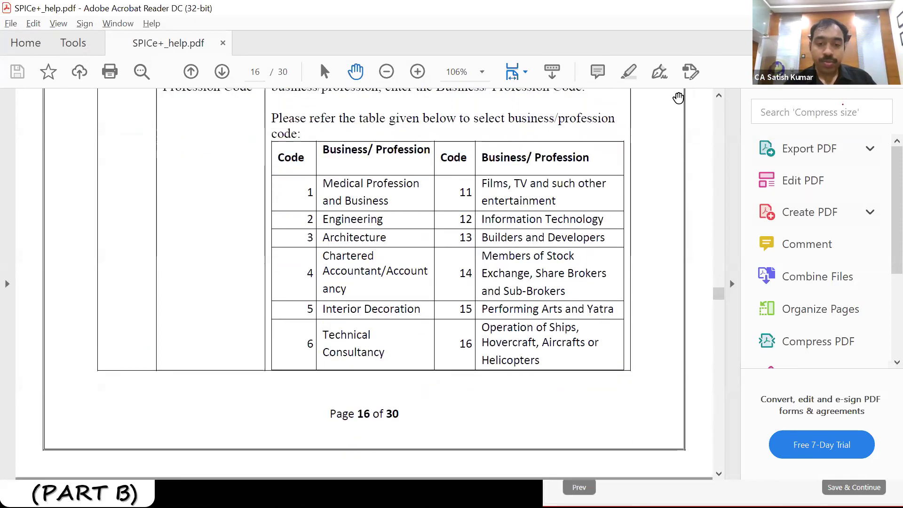
pyautogui.scroll(-10, 678, 97)
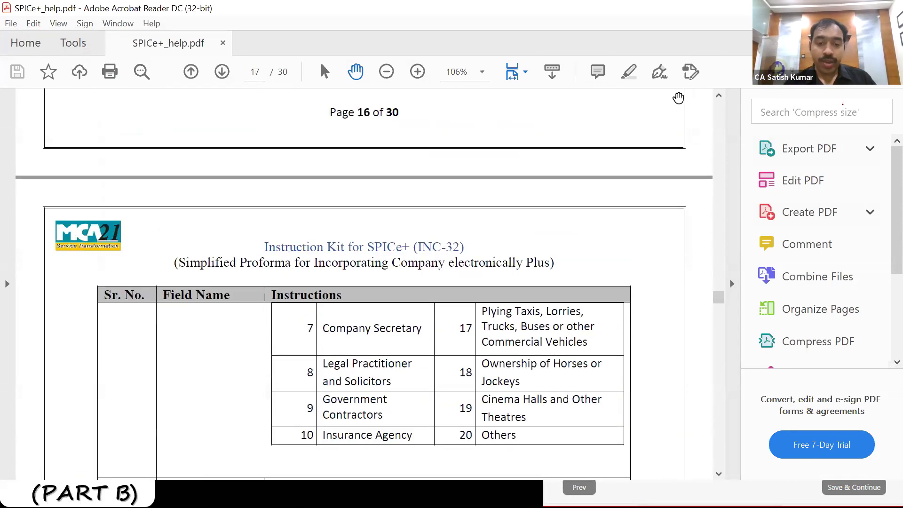
pyautogui.scroll(9, 677, 97)
pyautogui.scroll(1, 677, 98)
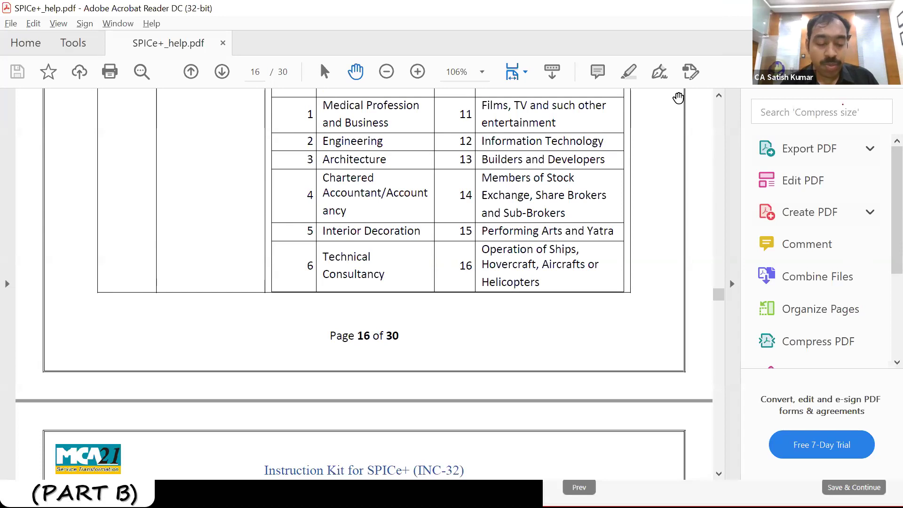
pyautogui.hotkey('alt', 'Tab')
pyautogui.hotkey('alt', 'Tab')
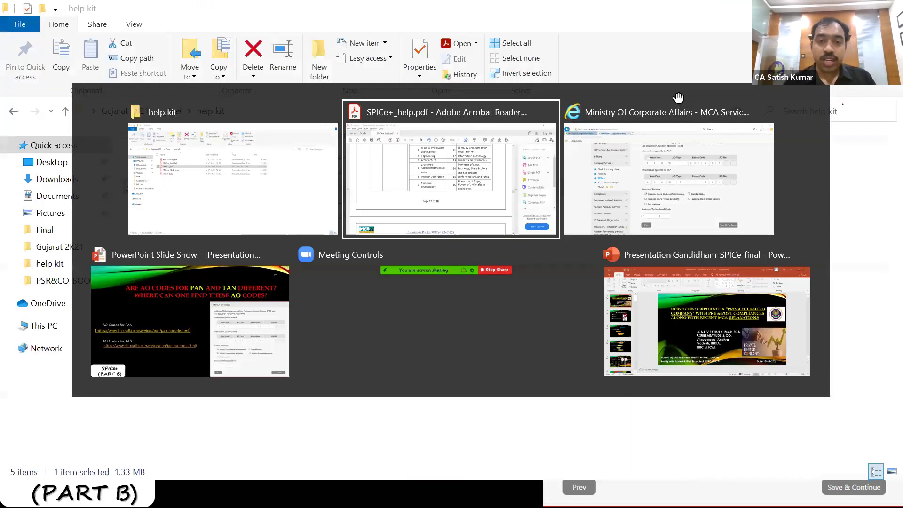
# Step: Save the PAN/TAN details and review the uploaded attachments 5GasbillnNOC.pdf, 10-IDnADDRESSES.pdf, 12-IDnADDRESS-1.pdf and 18-PANnDIR-2.pdf
pyautogui.hotkey('alt', 'Tab')
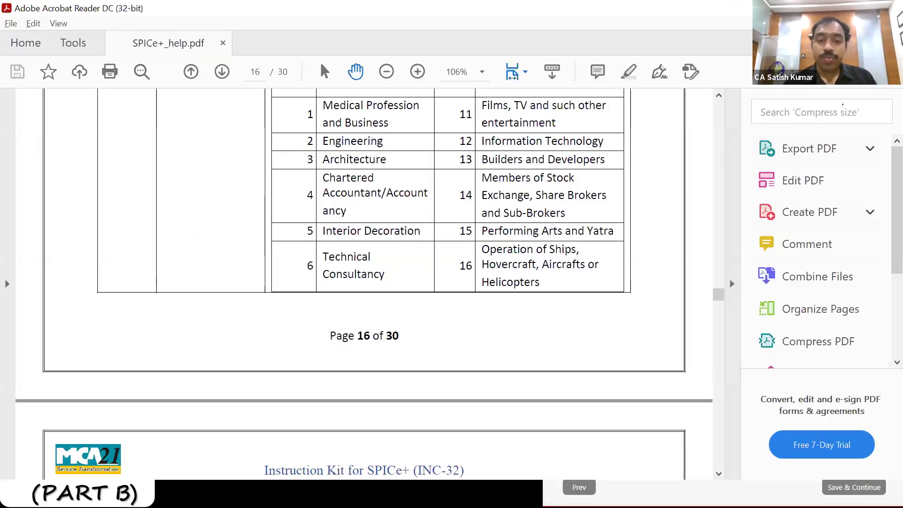
pyautogui.hotkey('alt', 'Tab')
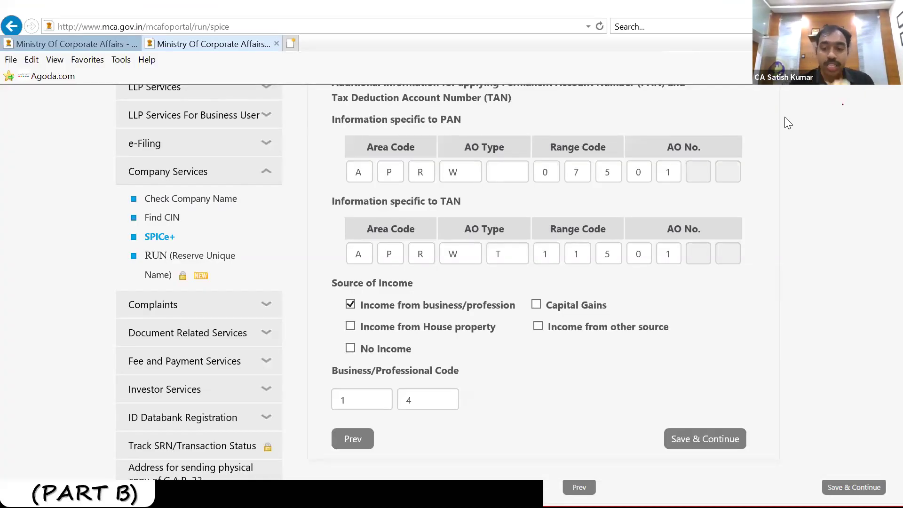
pyautogui.click(688, 438)
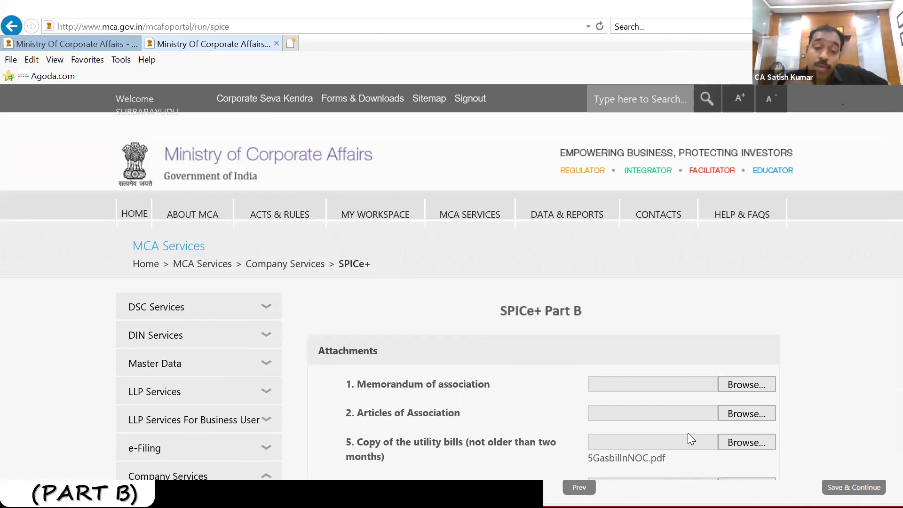
pyautogui.scroll(-3, 687, 433)
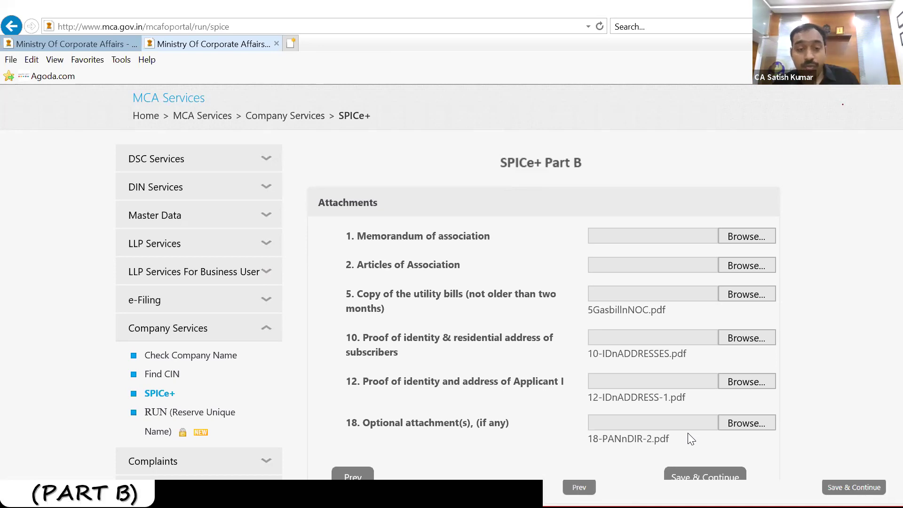
pyautogui.scroll(-2, 689, 439)
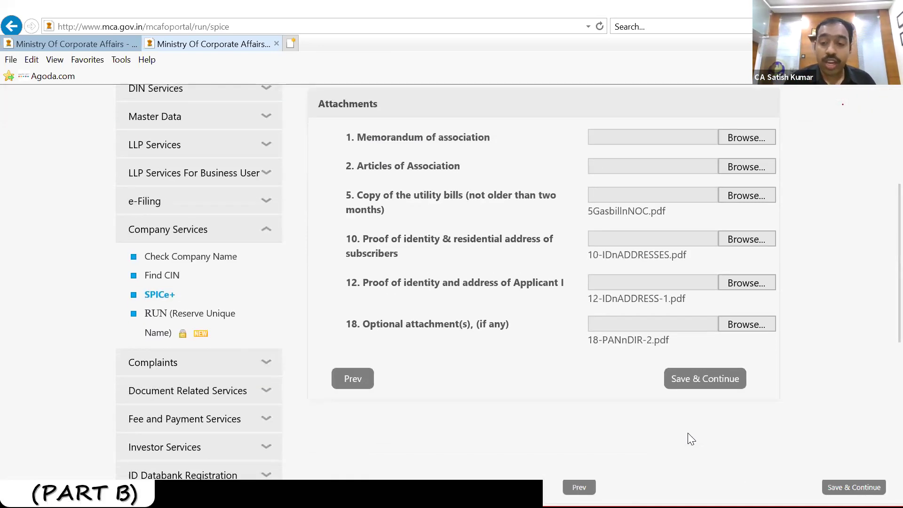
pyautogui.scroll(2, 690, 439)
pyautogui.scroll(1, 687, 432)
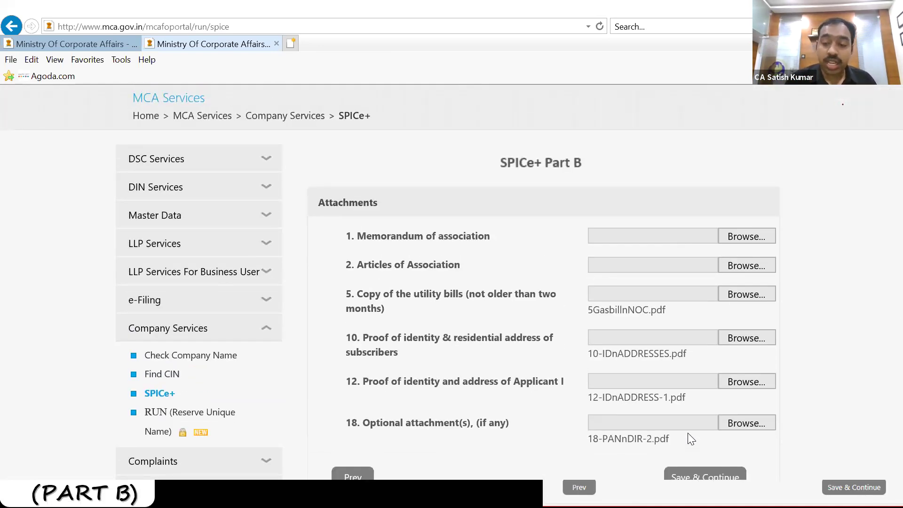
# Step: Save the attachments and review the Declaration page with all boxes ticked and the CA's details filled
pyautogui.click(694, 474)
pyautogui.scroll(-2, 694, 469)
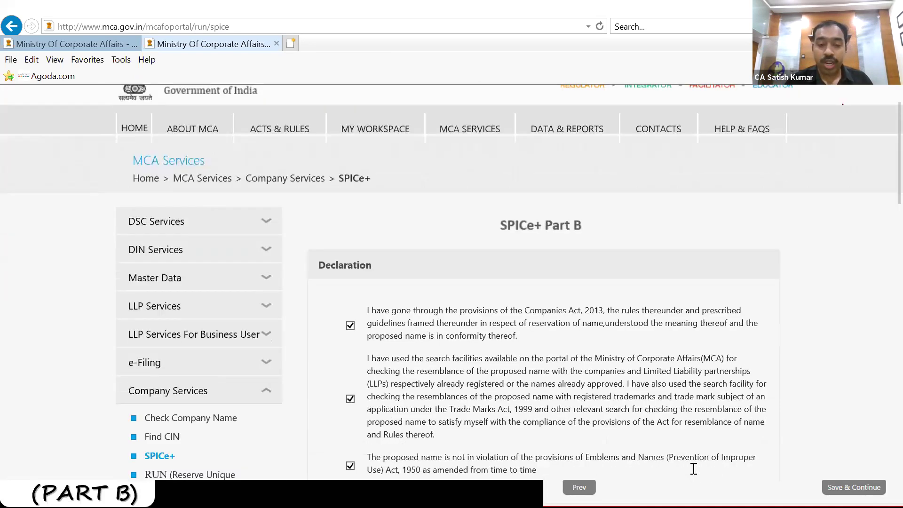
pyautogui.scroll(-5, 693, 469)
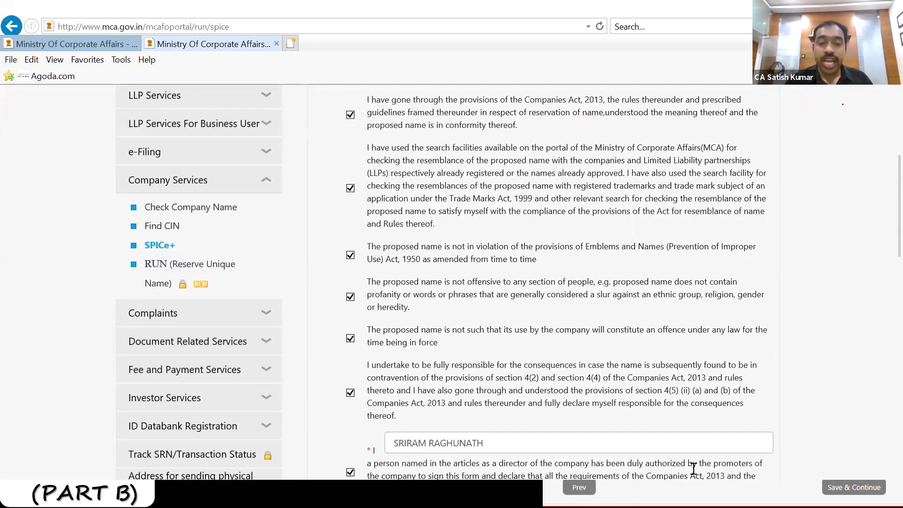
pyautogui.scroll(-1, 694, 469)
pyautogui.scroll(3, 693, 469)
pyautogui.scroll(-4, 694, 468)
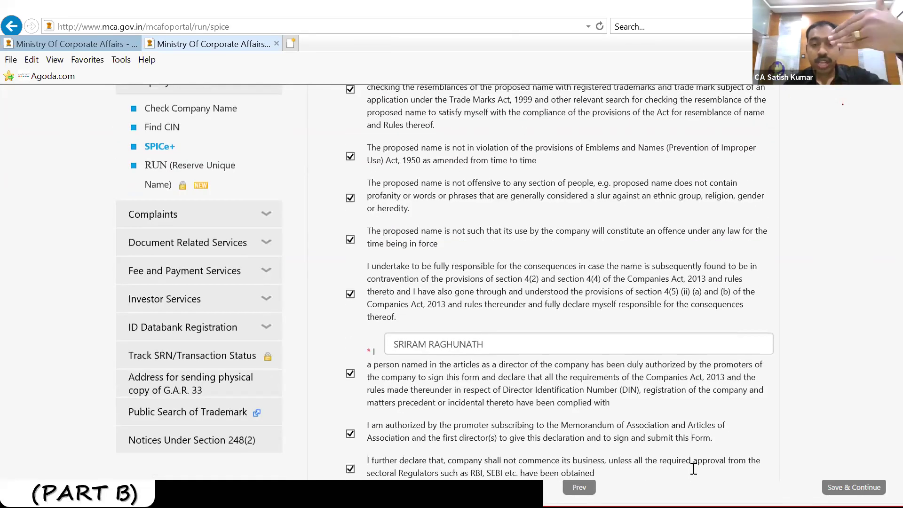
pyautogui.scroll(3, 693, 469)
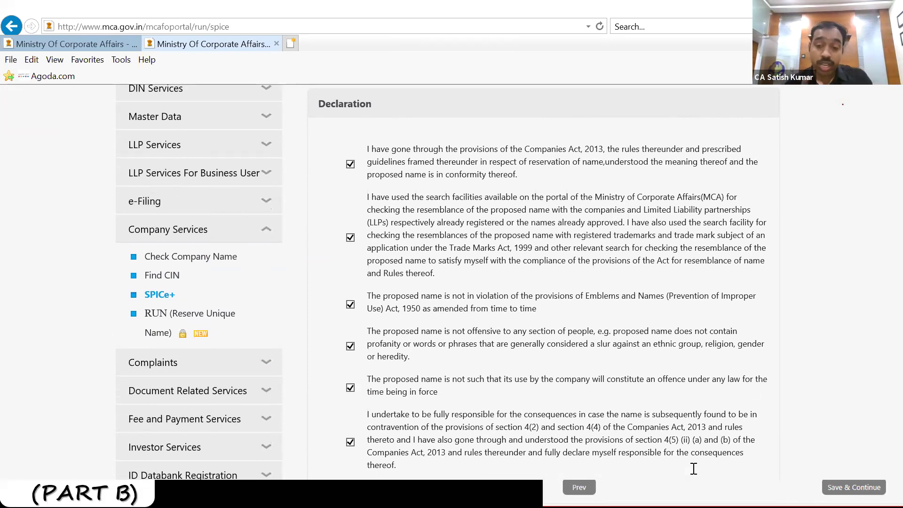
pyautogui.scroll(-7, 694, 469)
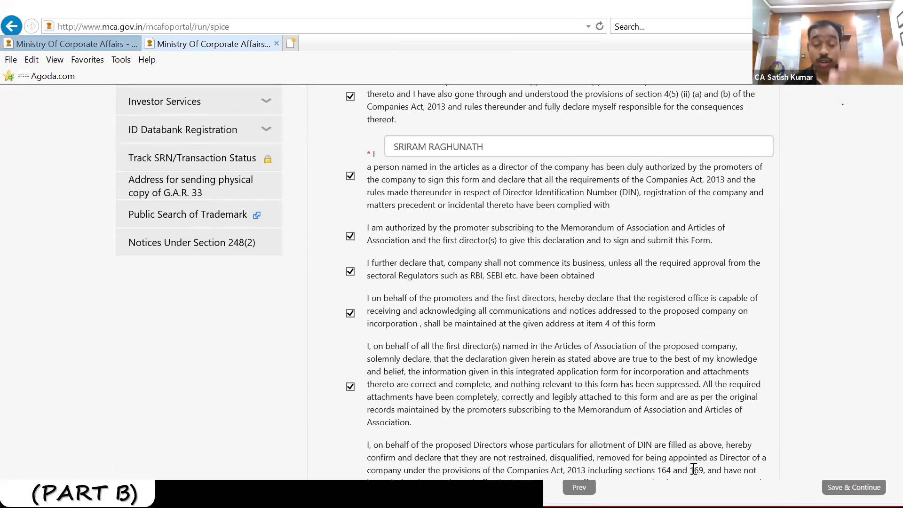
pyautogui.scroll(-3, 693, 469)
pyautogui.scroll(-4, 694, 469)
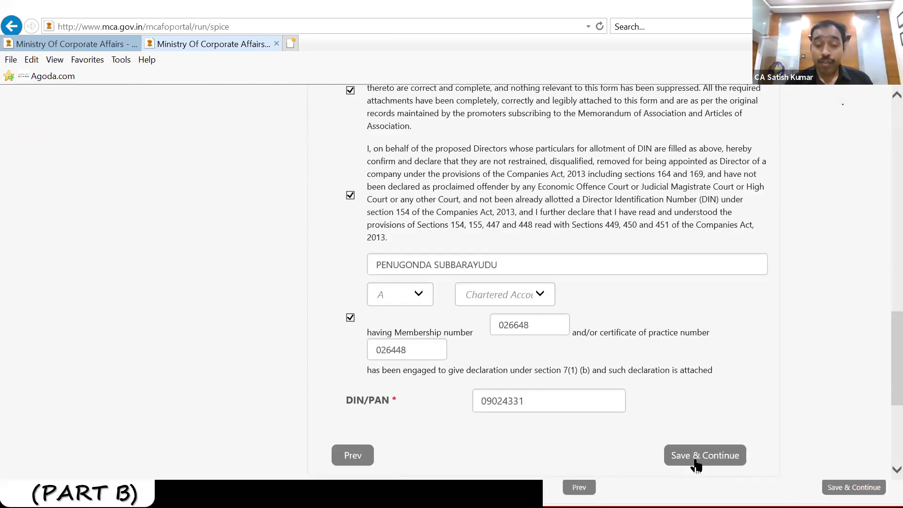
# Step: Save the declarations and review the certification by a Fellow Chartered Accountant in whole-time practice
pyautogui.click(692, 455)
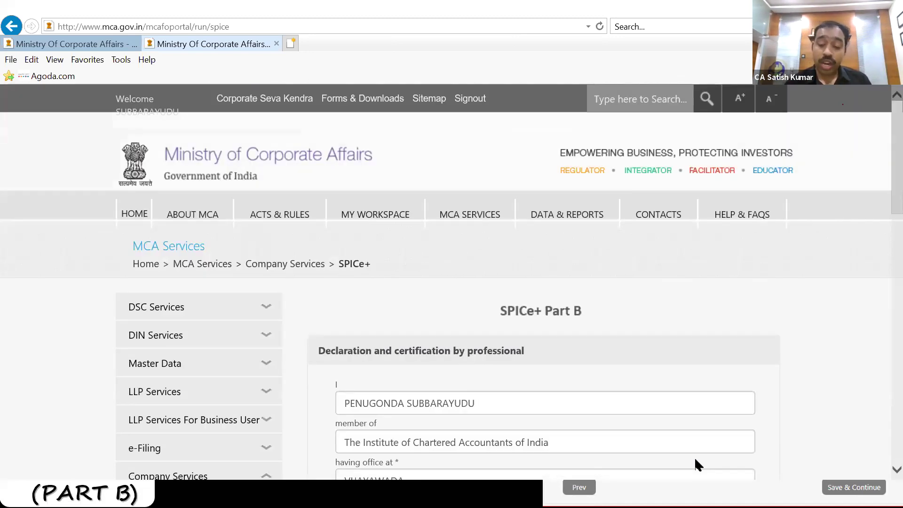
pyautogui.scroll(-6, 695, 461)
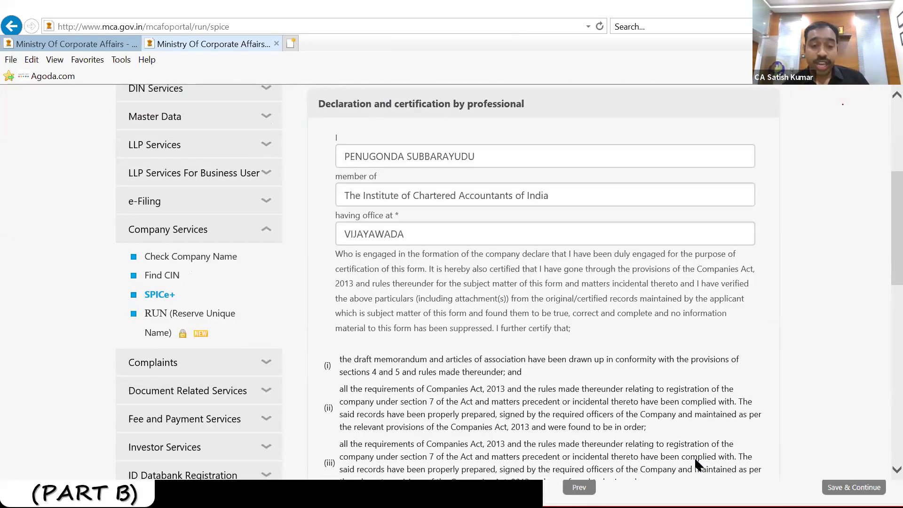
pyautogui.scroll(-9, 696, 463)
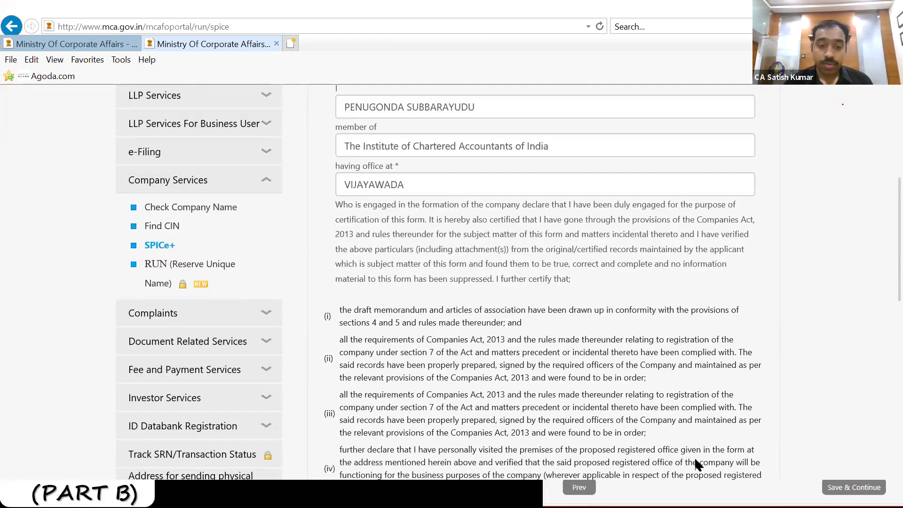
pyautogui.scroll(10, 697, 465)
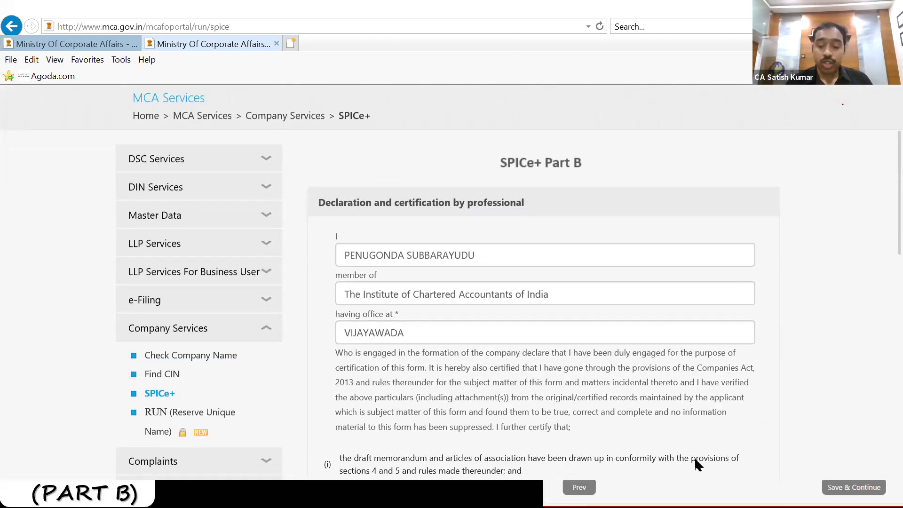
pyautogui.scroll(-4, 695, 459)
pyautogui.scroll(-5, 695, 461)
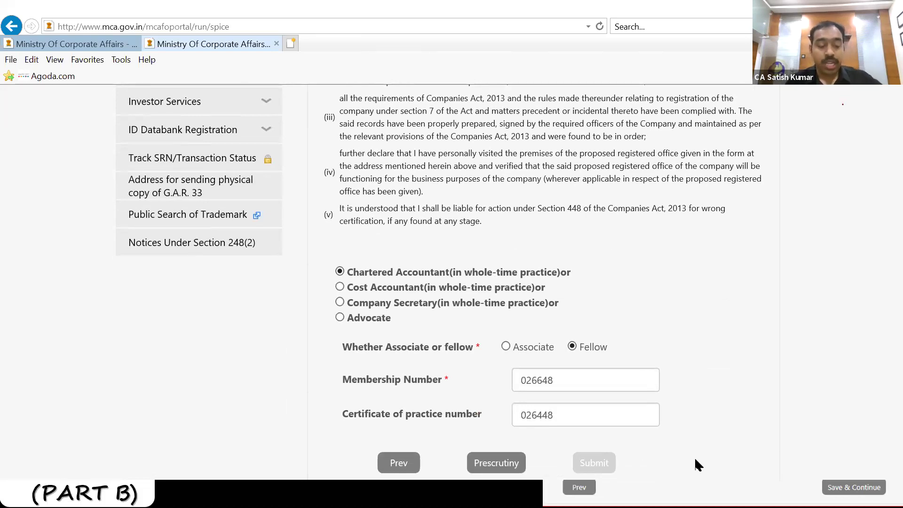
pyautogui.scroll(-1, 695, 459)
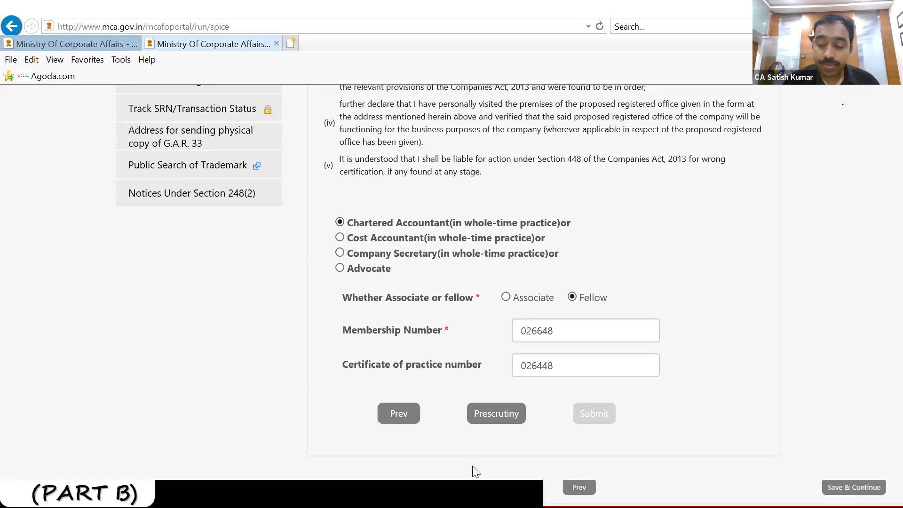
pyautogui.scroll(15, 472, 467)
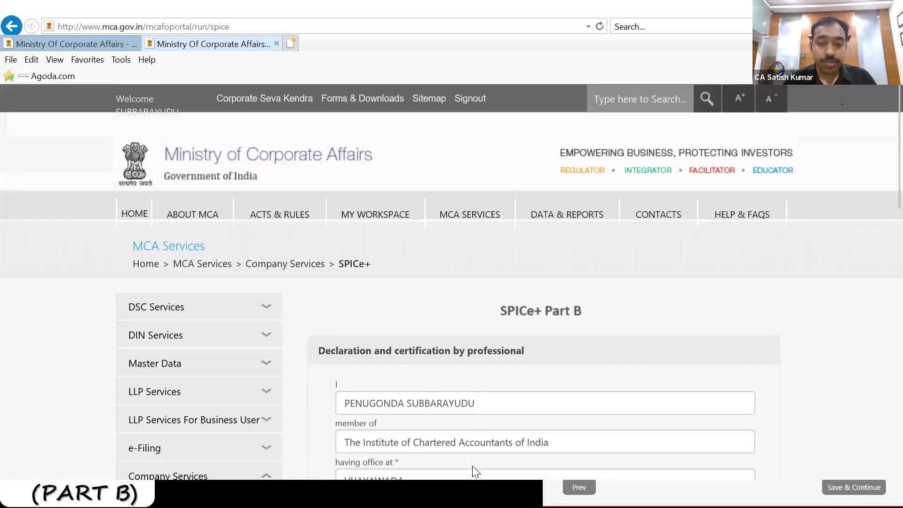
pyautogui.hotkey('alt', 'Tab')
pyautogui.hotkey('alt', 'Tab')
pyautogui.hotkey('alt', 'Tab')
pyautogui.press('Tab')
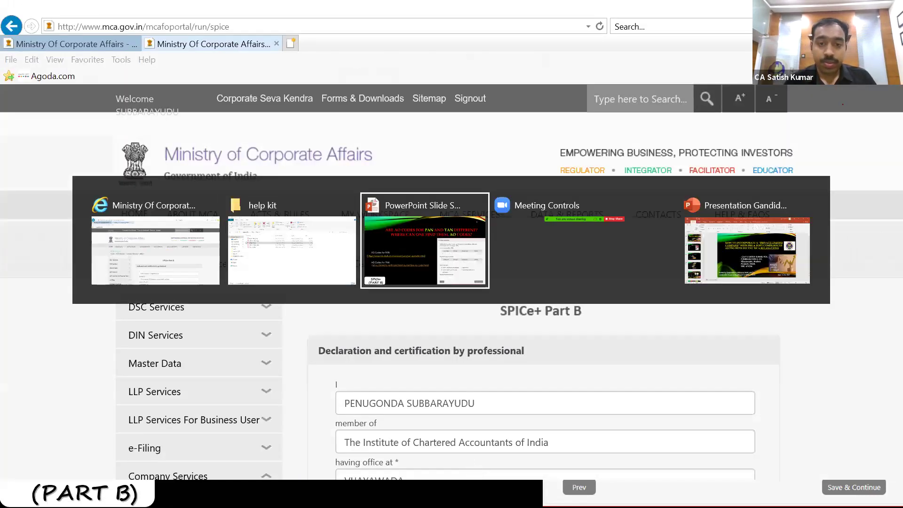
pyautogui.hotkey('alt', 'Tab')
pyautogui.hotkey('alt', 'Tab')
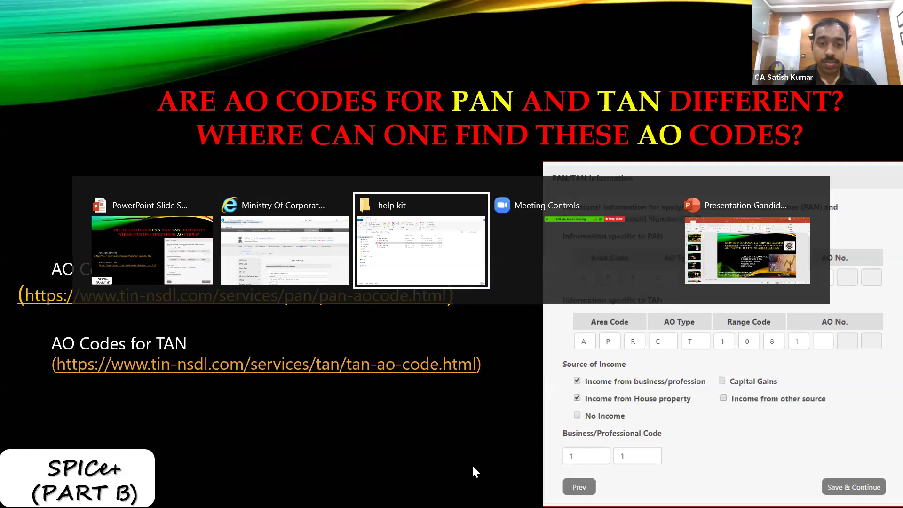
pyautogui.hotkey('alt', 'Tab')
pyautogui.press('Tab')
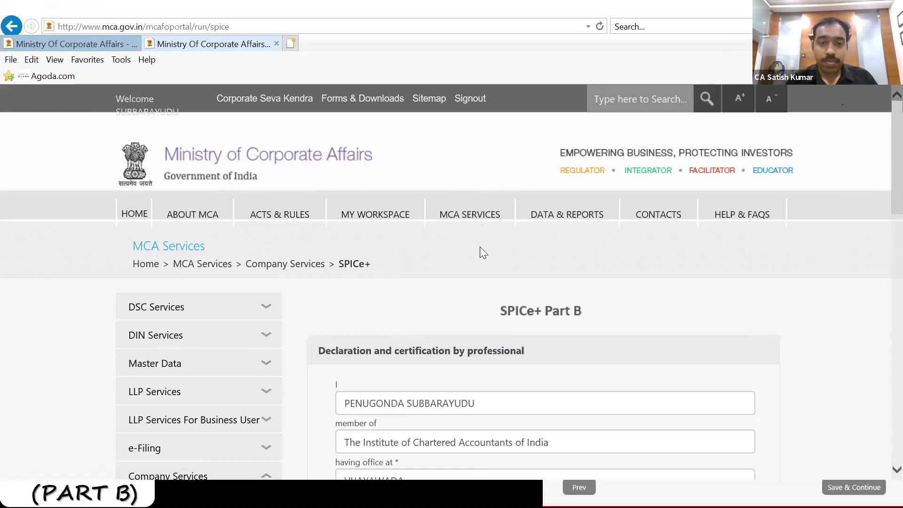
# Step: Open the SPICe+ service page from the MCA Services menu, showing New and Existing Application options
pyautogui.click(478, 219)
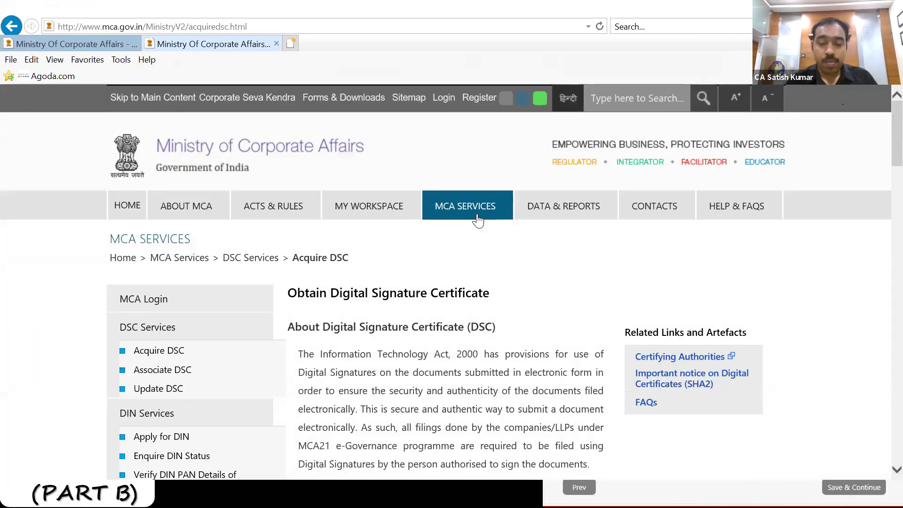
pyautogui.moveTo(485, 245)
pyautogui.click(492, 294)
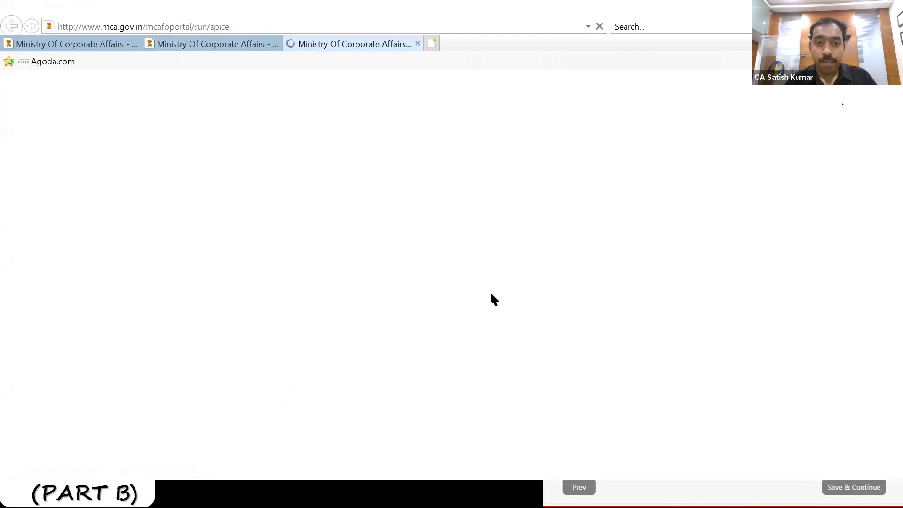
pyautogui.scroll(-3, 490, 291)
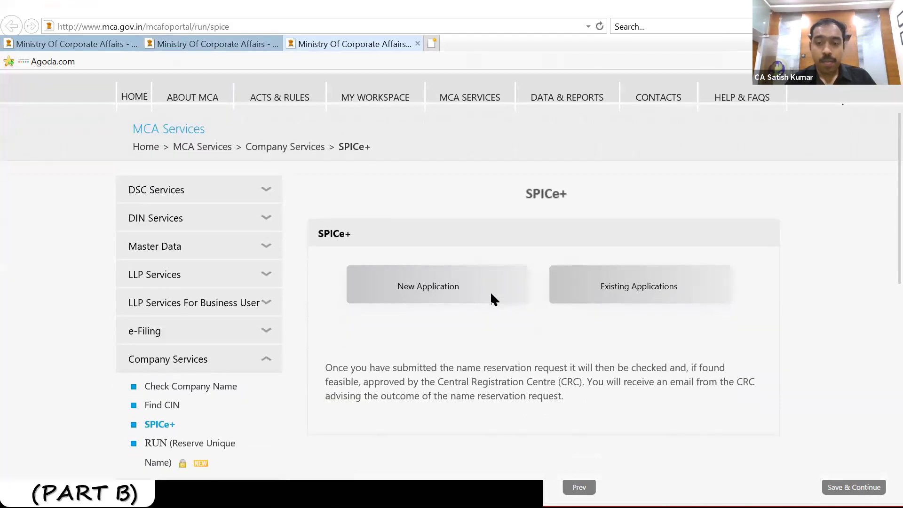
pyautogui.scroll(-1, 492, 295)
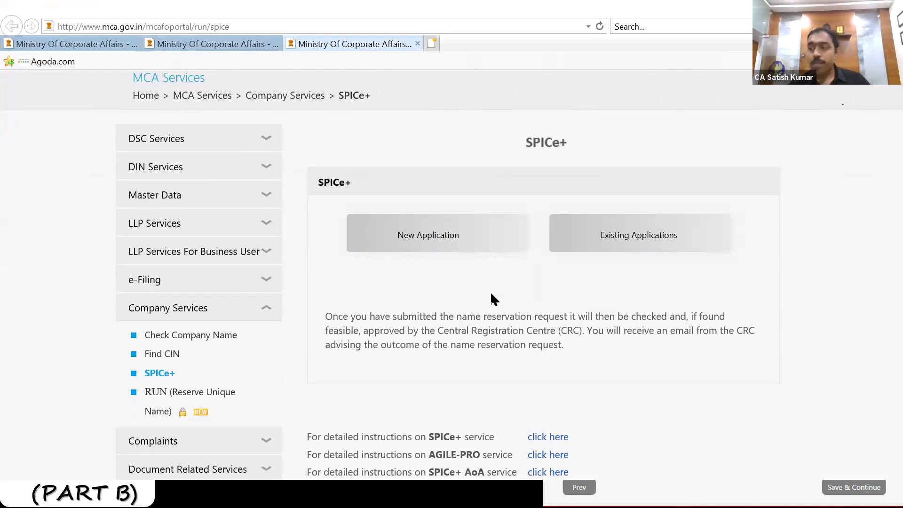
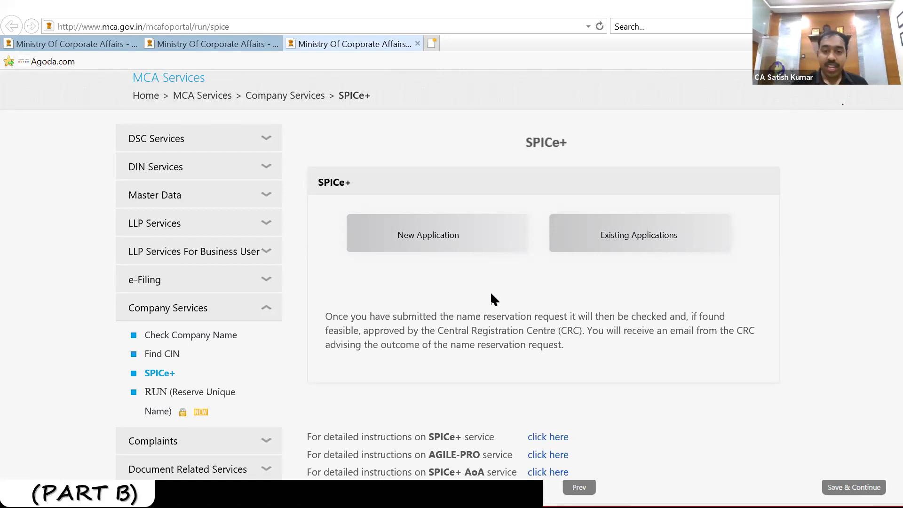
# Step: Open the JAYA KAMAKSHI PRIVATE LIMITED application from Existing Applications to show its forms
pyautogui.scroll(1, 493, 299)
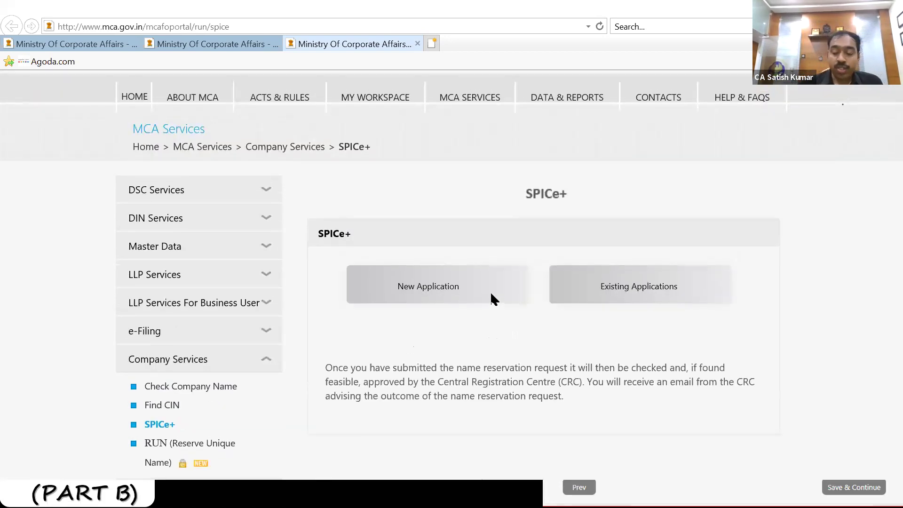
pyautogui.click(654, 277)
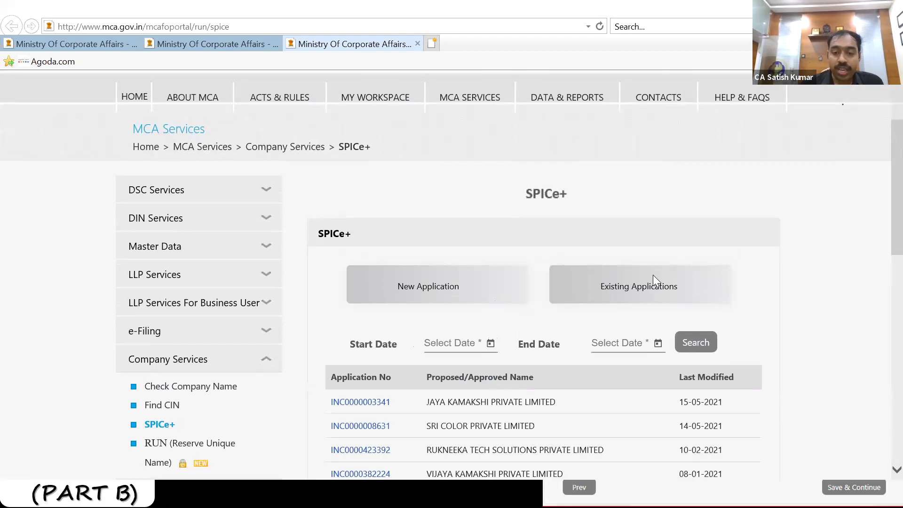
pyautogui.click(361, 404)
pyautogui.scroll(-2, 362, 408)
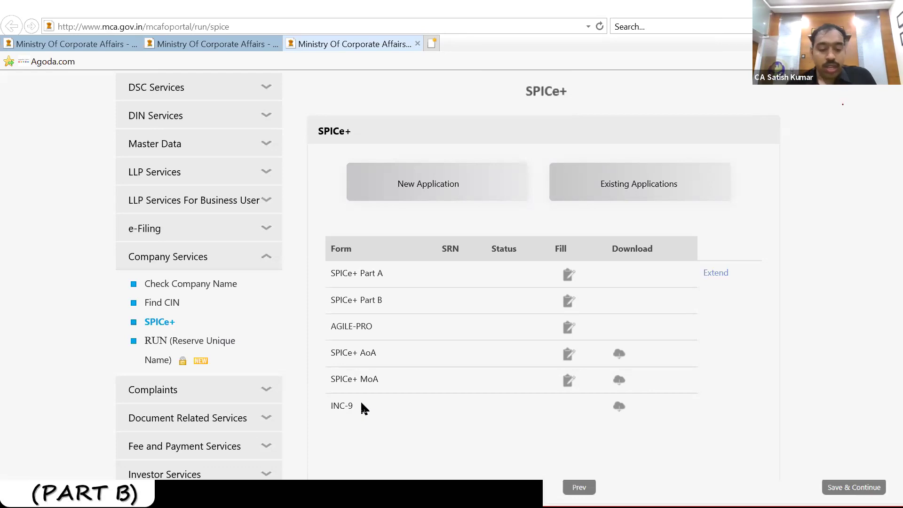
# Step: Switch to the slide on PAN and TAN AO codes
pyautogui.hotkey('alt', 'Tab')
pyautogui.hotkey('alt', 'Tab')
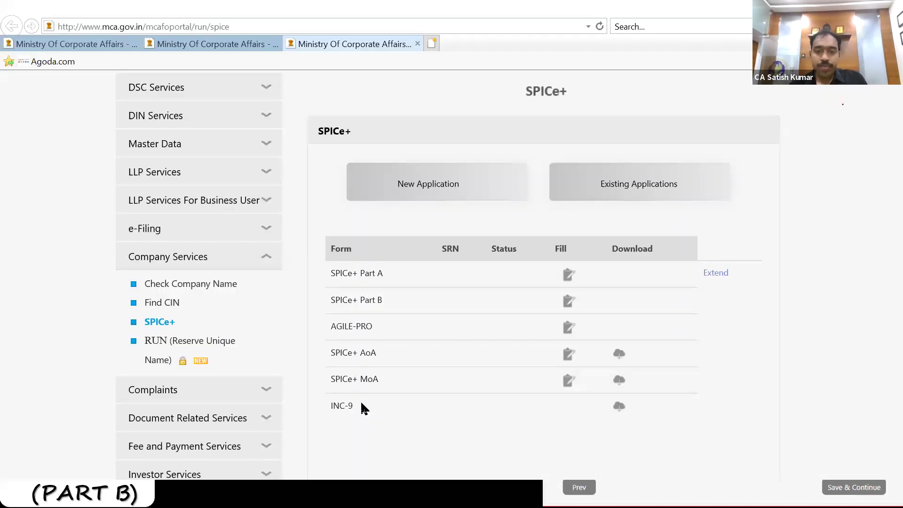
pyautogui.hotkey('alt', 'Tab')
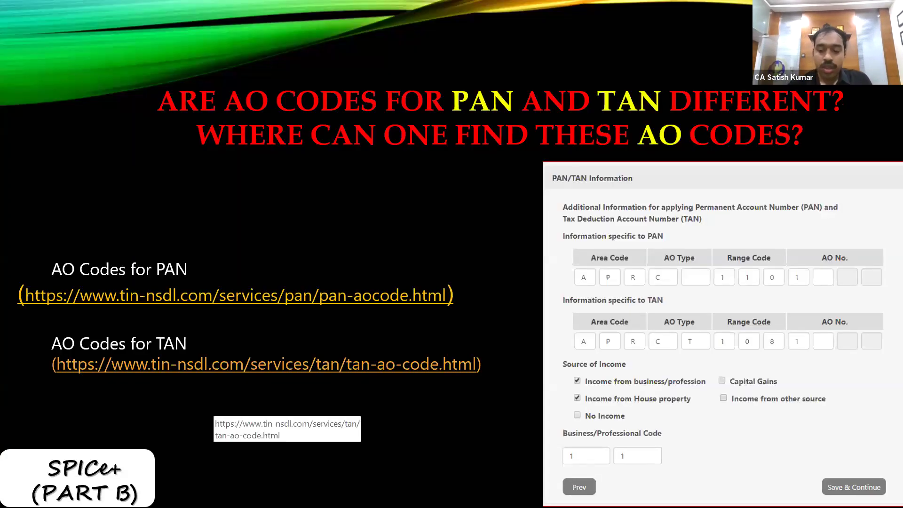
pyautogui.hotkey('alt', 'Tab')
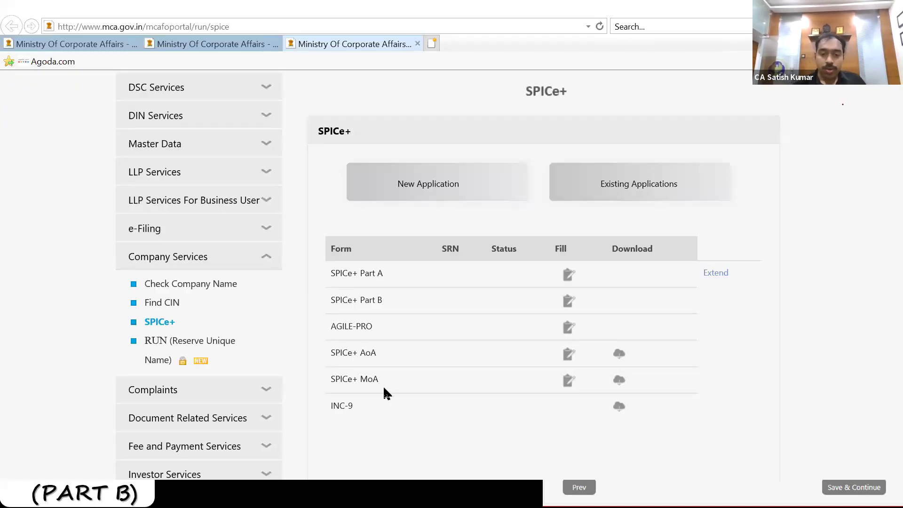
# Step: Open the prefilled SPICe+ MoA form and review its Gujarat office and granite-mining objects
pyautogui.click(568, 381)
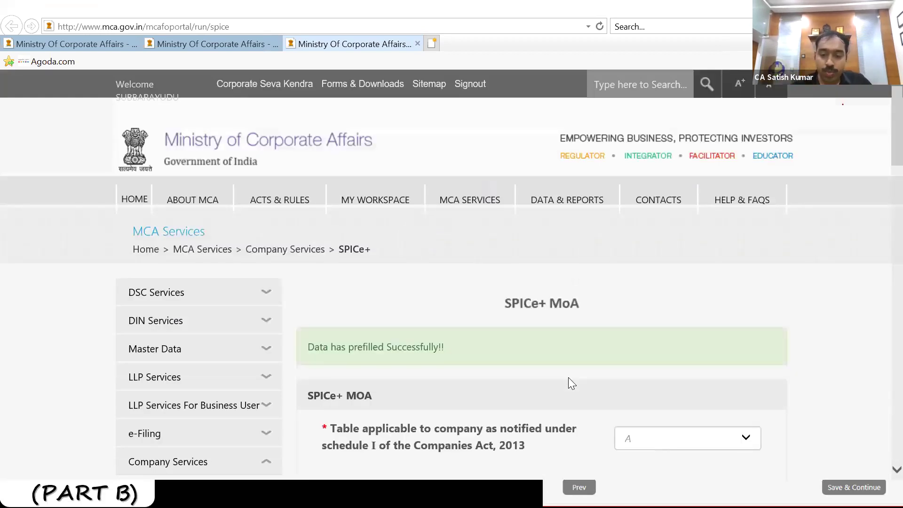
pyautogui.scroll(-5, 568, 377)
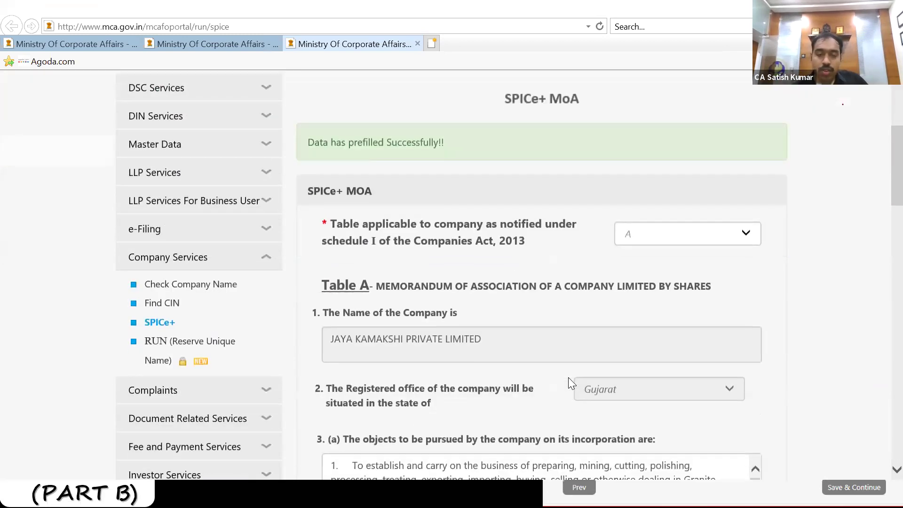
pyautogui.scroll(-4, 568, 377)
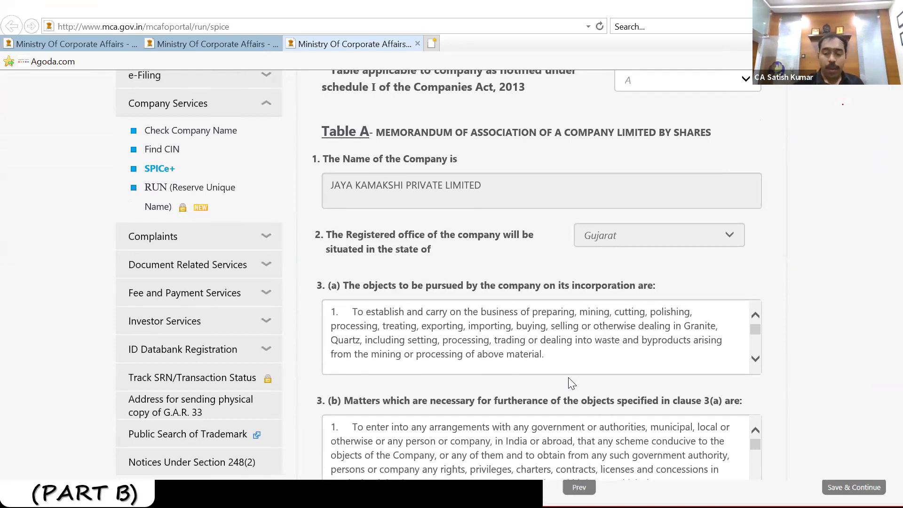
pyautogui.scroll(4, 568, 378)
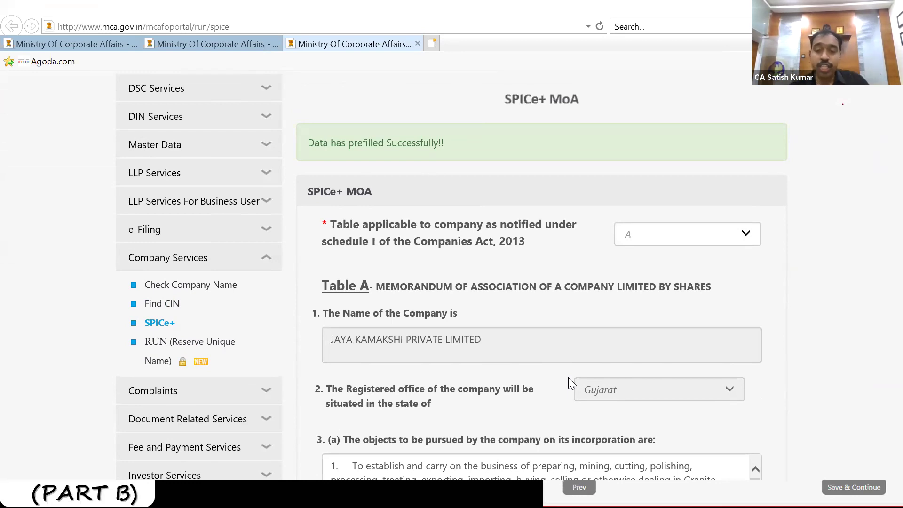
pyautogui.scroll(-1, 568, 378)
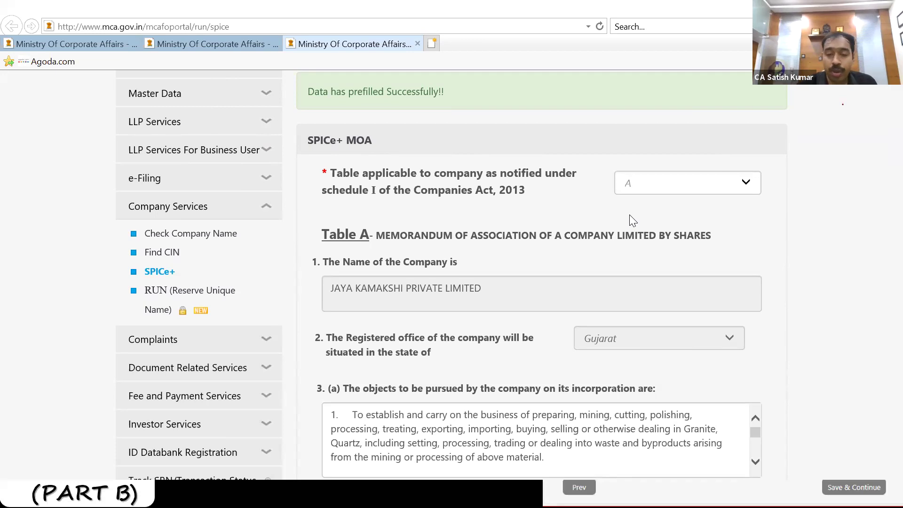
pyautogui.scroll(-5, 629, 215)
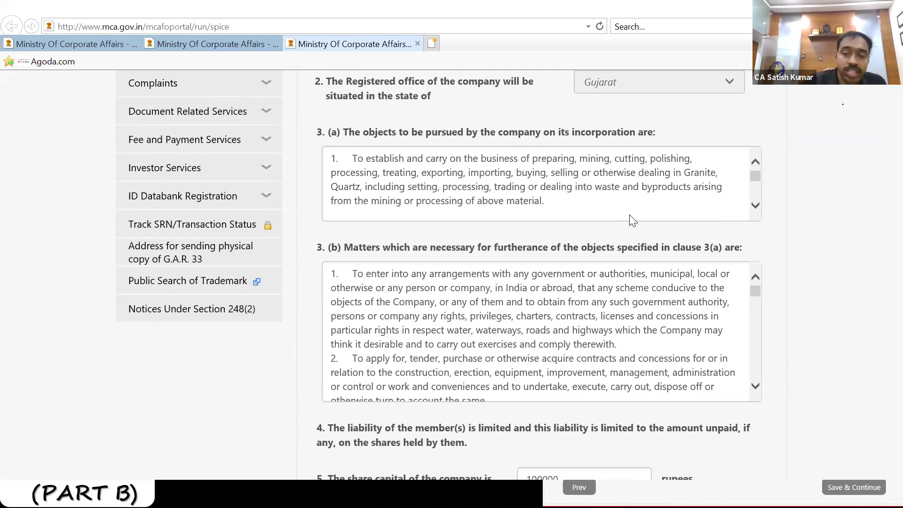
pyautogui.click(756, 205)
pyautogui.moveTo(757, 205); pyautogui.dragTo(757, 205)
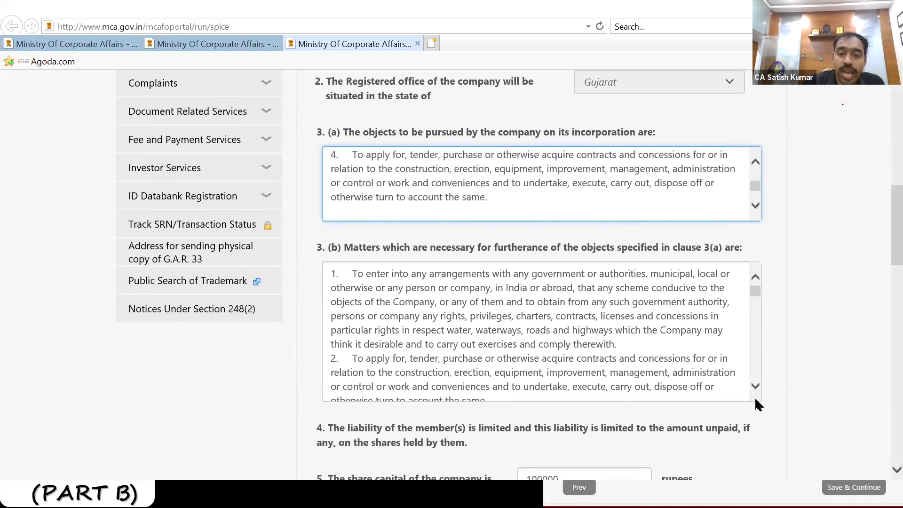
pyautogui.moveTo(755, 385); pyautogui.dragTo(756, 386)
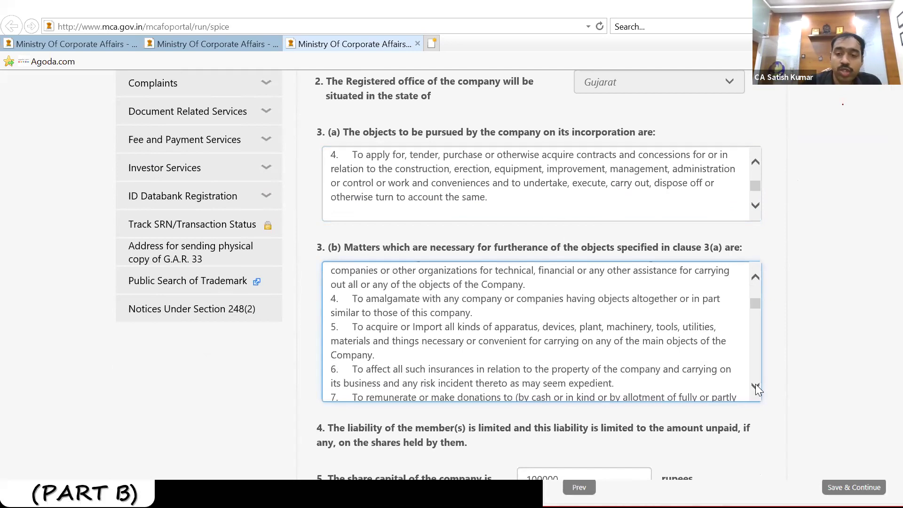
pyautogui.moveTo(755, 384); pyautogui.dragTo(755, 383)
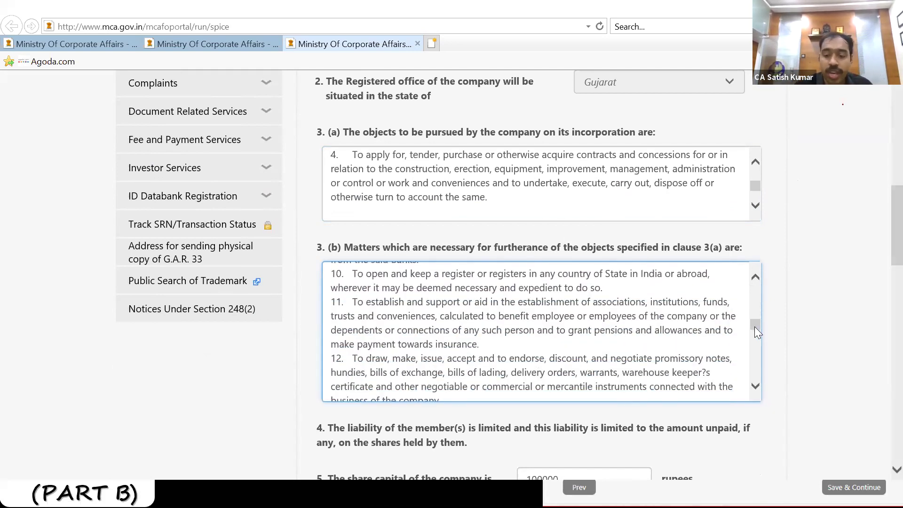
pyautogui.moveTo(755, 326); pyautogui.dragTo(762, 383)
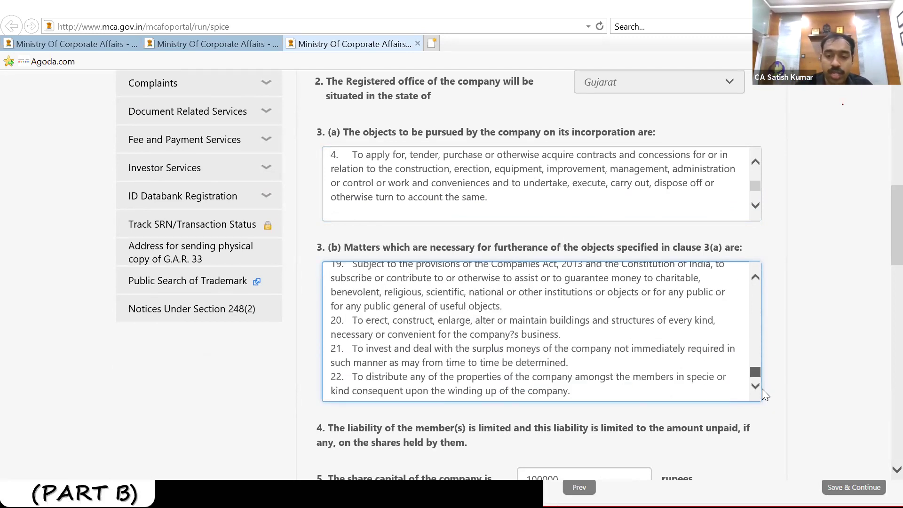
pyautogui.click(798, 349)
pyautogui.scroll(-3, 799, 349)
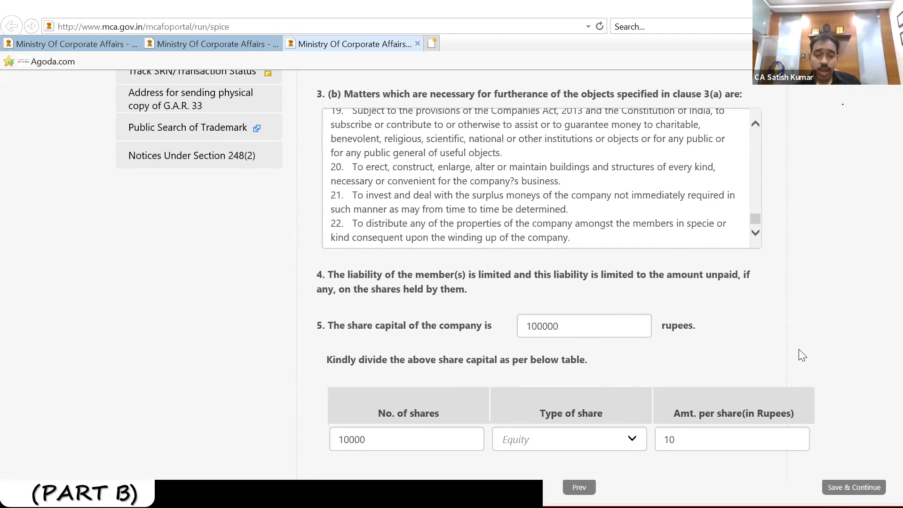
pyautogui.scroll(-3, 798, 349)
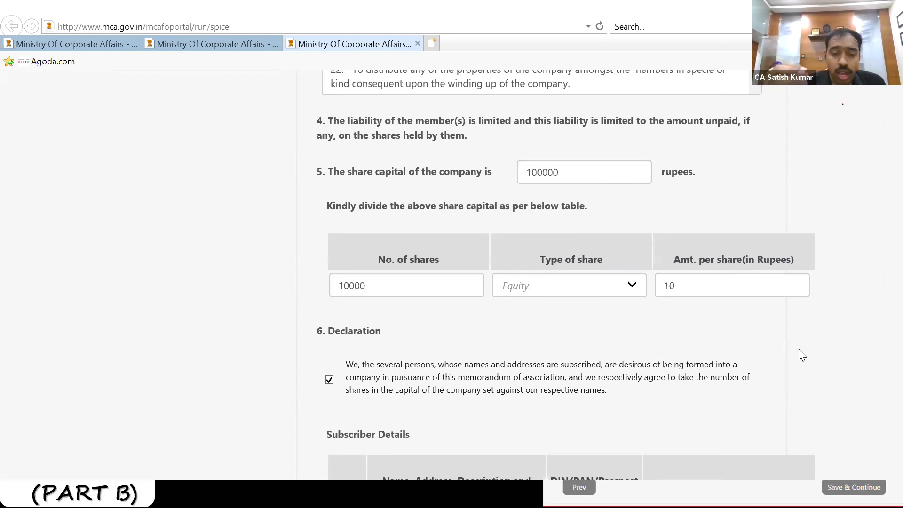
pyautogui.scroll(-1, 799, 349)
pyautogui.scroll(-1, 799, 349)
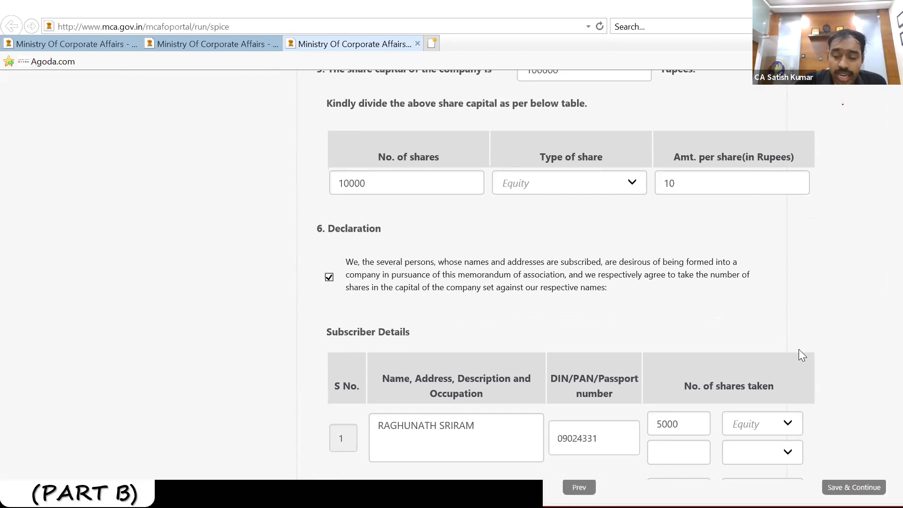
pyautogui.scroll(-3, 799, 350)
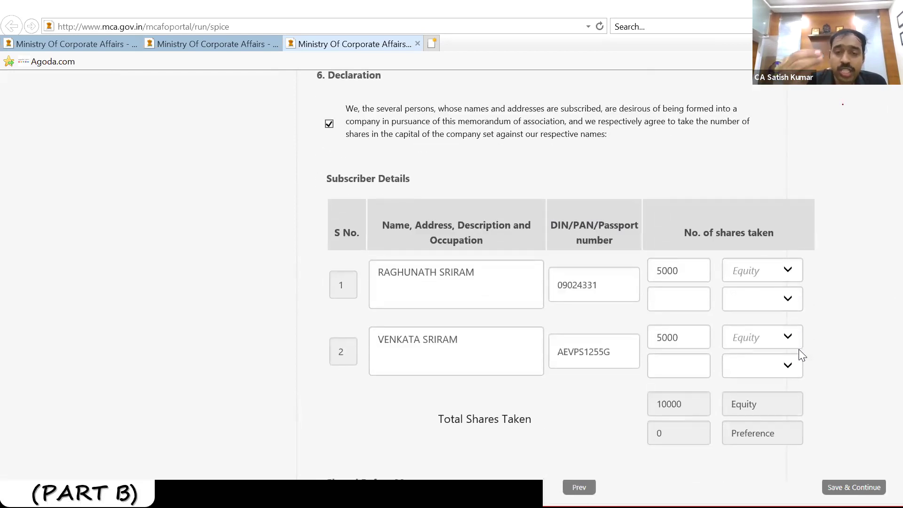
pyautogui.scroll(-3, 799, 350)
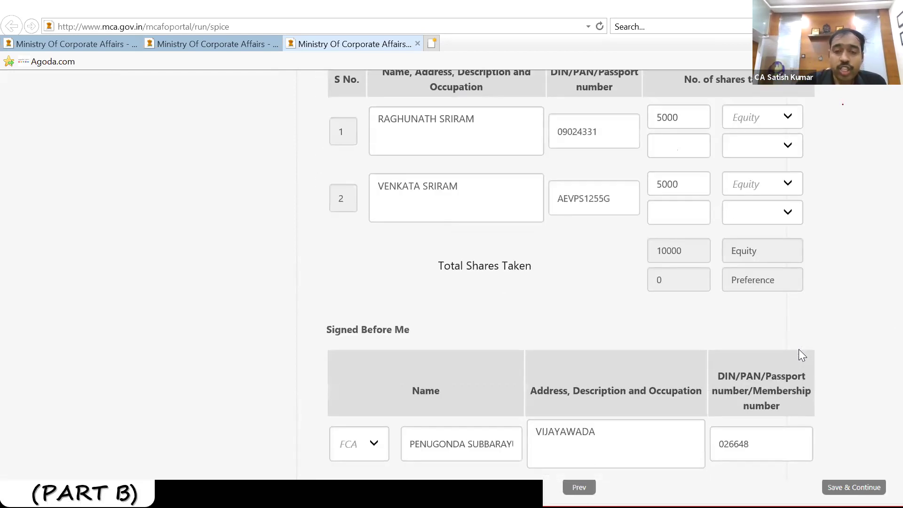
pyautogui.scroll(2, 798, 350)
pyautogui.scroll(-2, 799, 349)
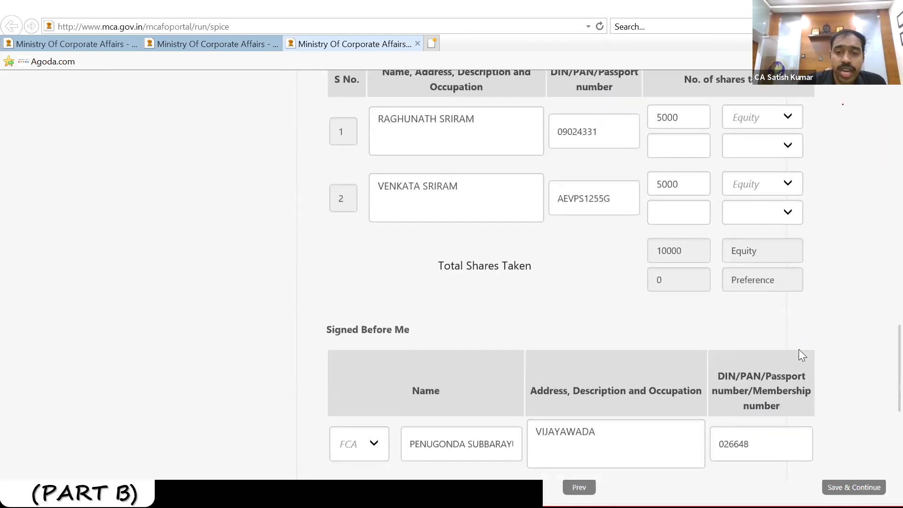
pyautogui.scroll(1, 799, 349)
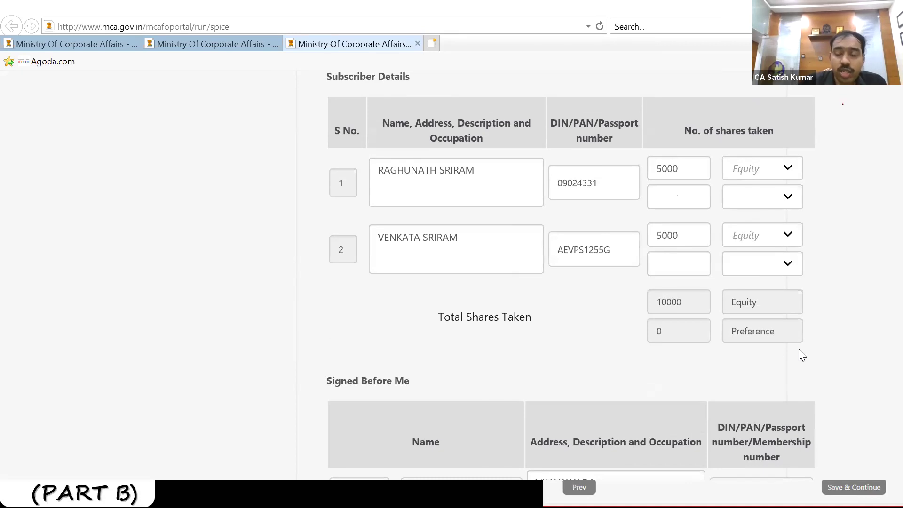
pyautogui.scroll(-1, 798, 350)
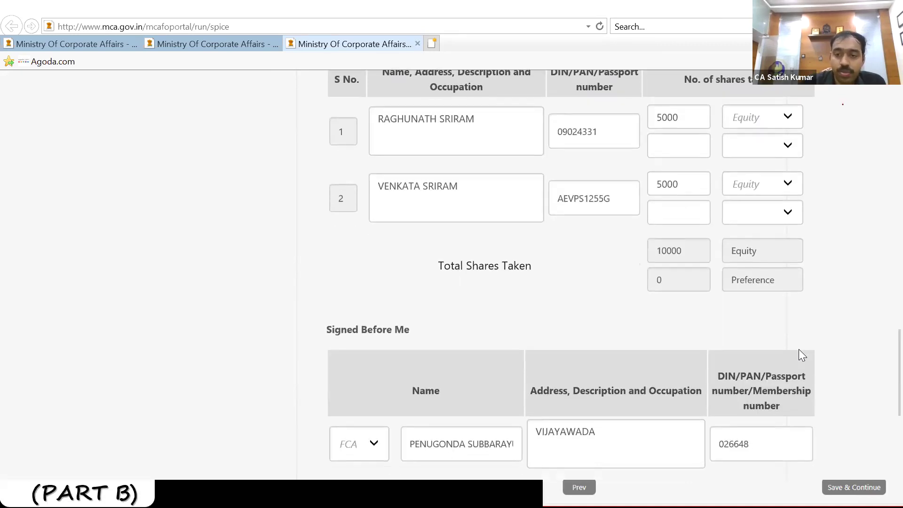
pyautogui.scroll(-1, 798, 350)
pyautogui.scroll(-1, 799, 349)
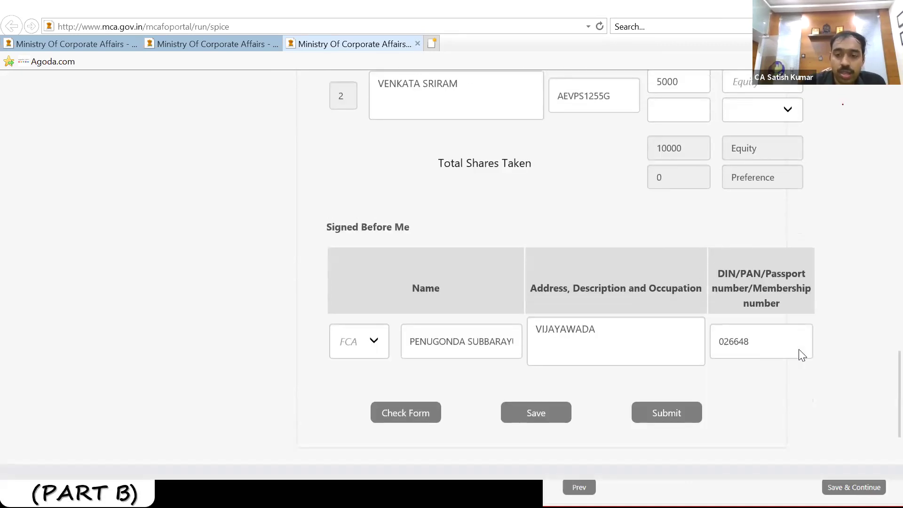
pyautogui.scroll(3, 802, 355)
pyautogui.scroll(-2, 802, 355)
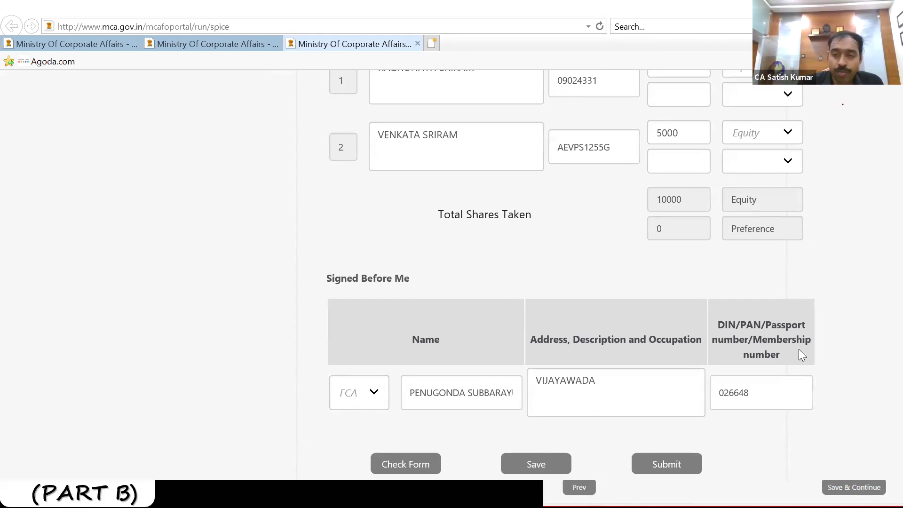
pyautogui.scroll(1, 799, 350)
pyautogui.scroll(-2, 799, 350)
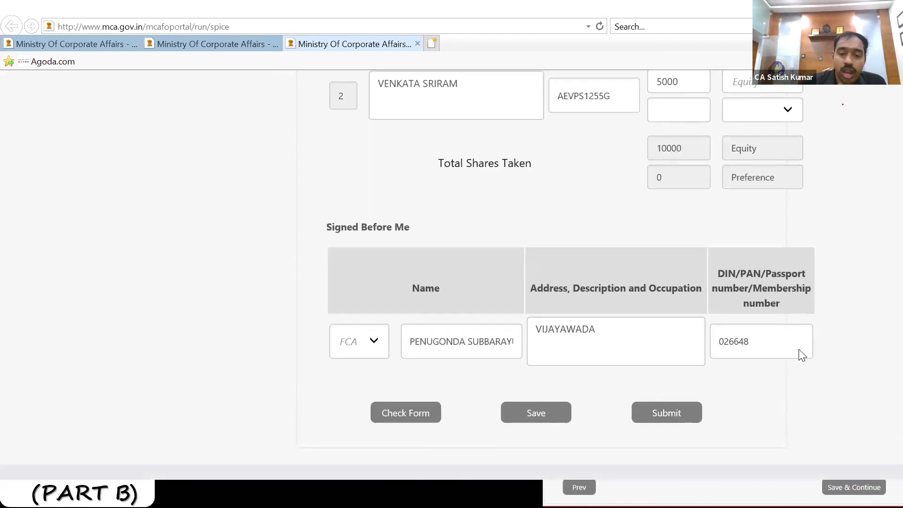
# Step: Submit the completed MoA form and return to the SPICe+ service page
pyautogui.click(686, 418)
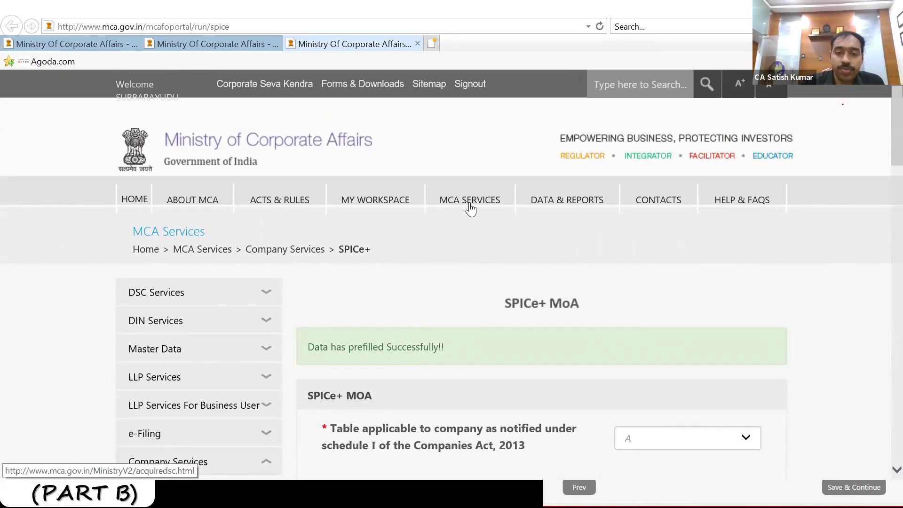
pyautogui.click(470, 208)
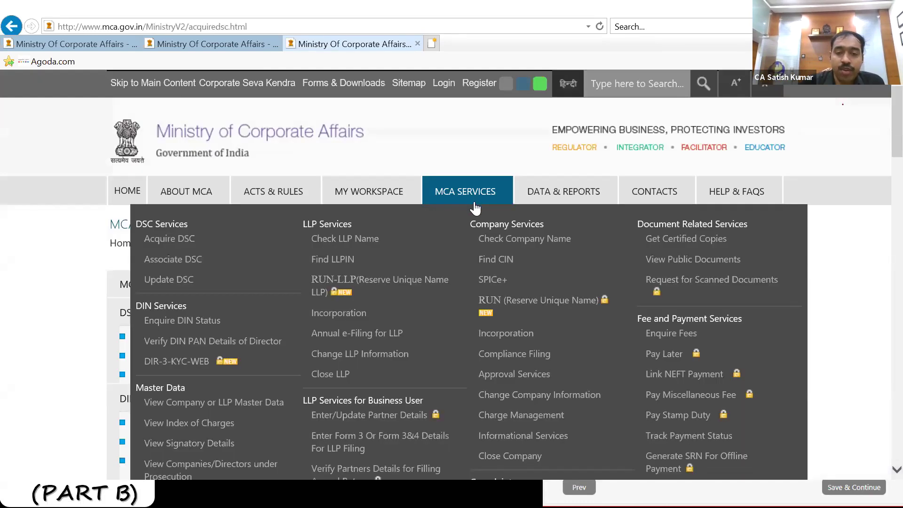
pyautogui.click(490, 279)
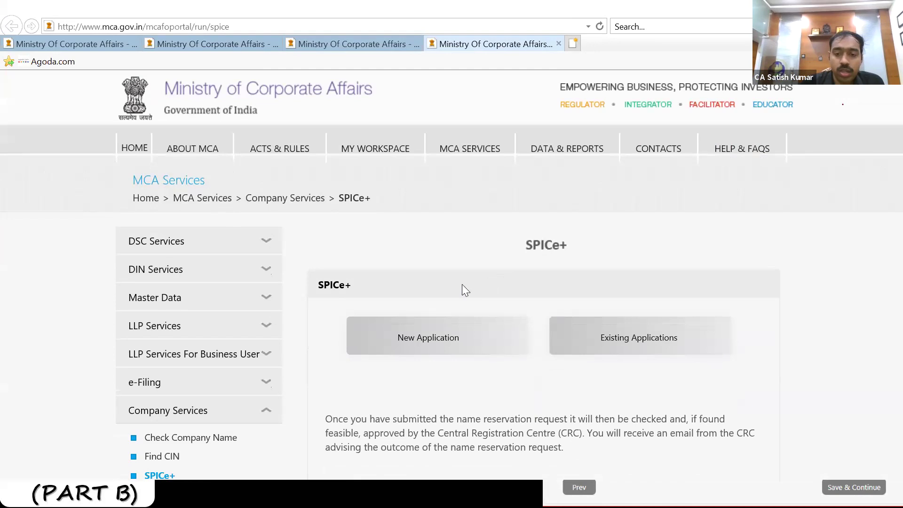
# Step: Open the SPICe+ AoA form from Jaya Kamakshi Private Limited's existing application
pyautogui.click(634, 335)
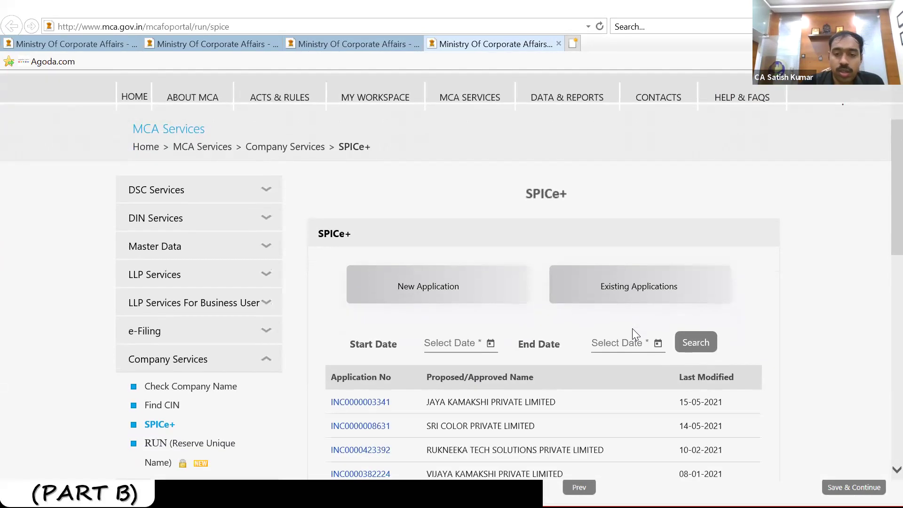
pyautogui.scroll(-3, 632, 329)
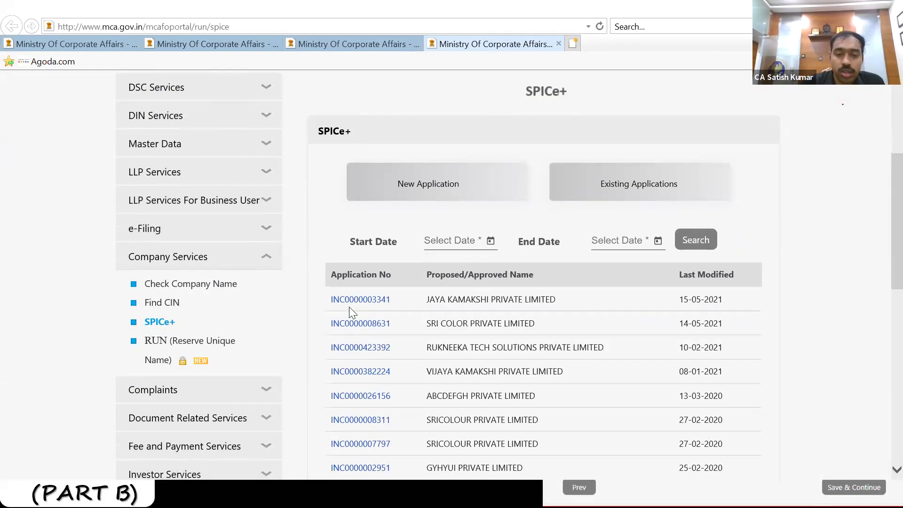
pyautogui.click(354, 306)
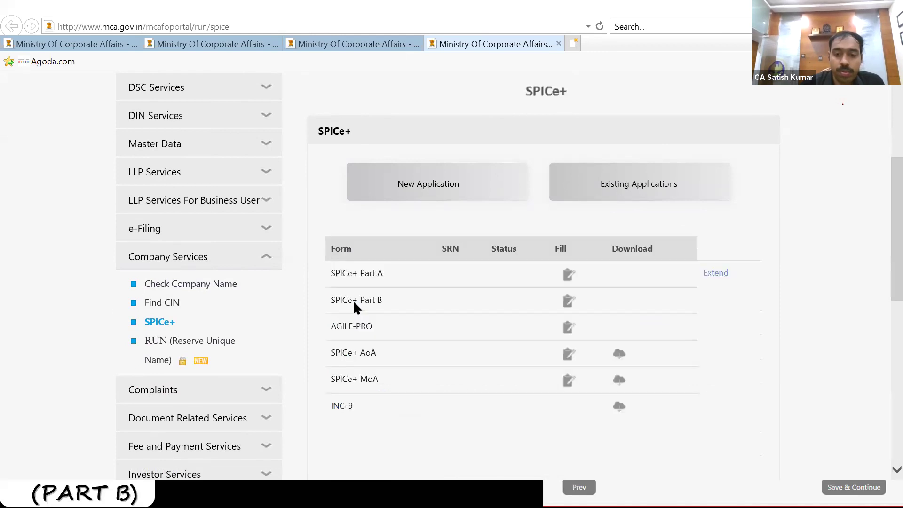
pyautogui.scroll(-1, 356, 306)
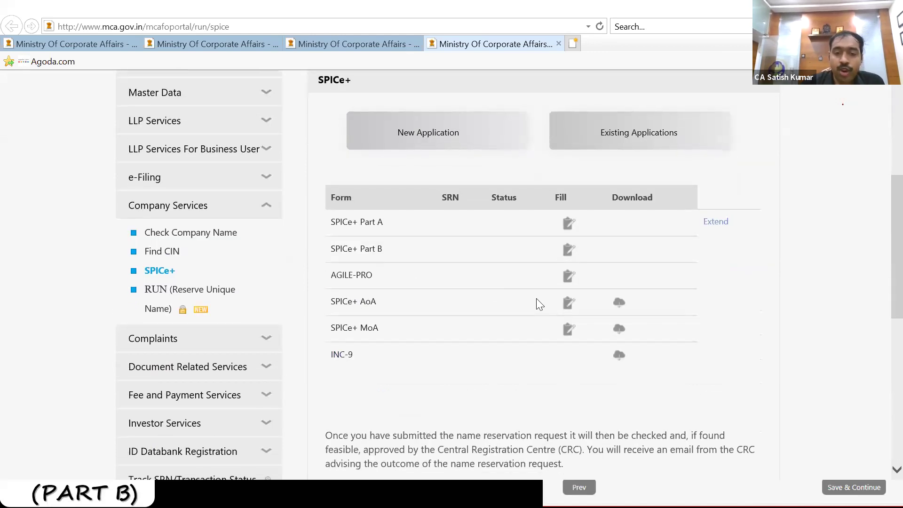
pyautogui.click(569, 302)
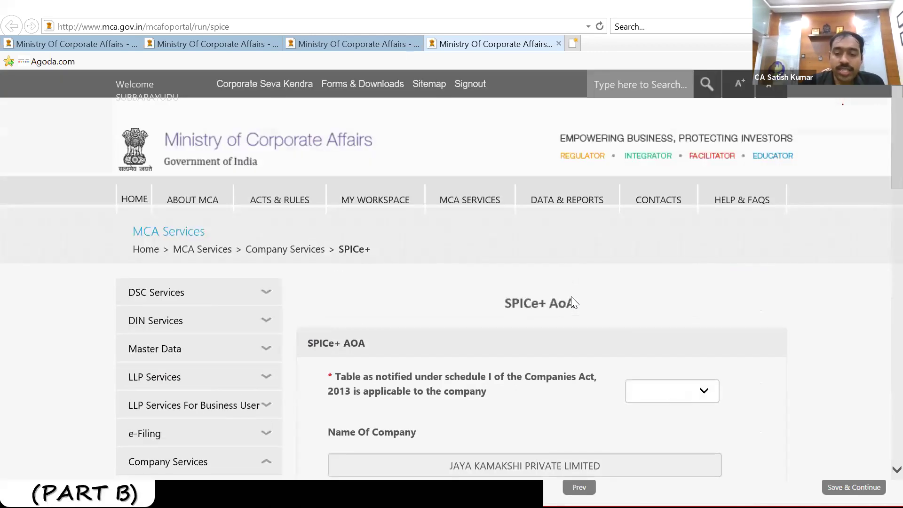
pyautogui.scroll(-3, 571, 296)
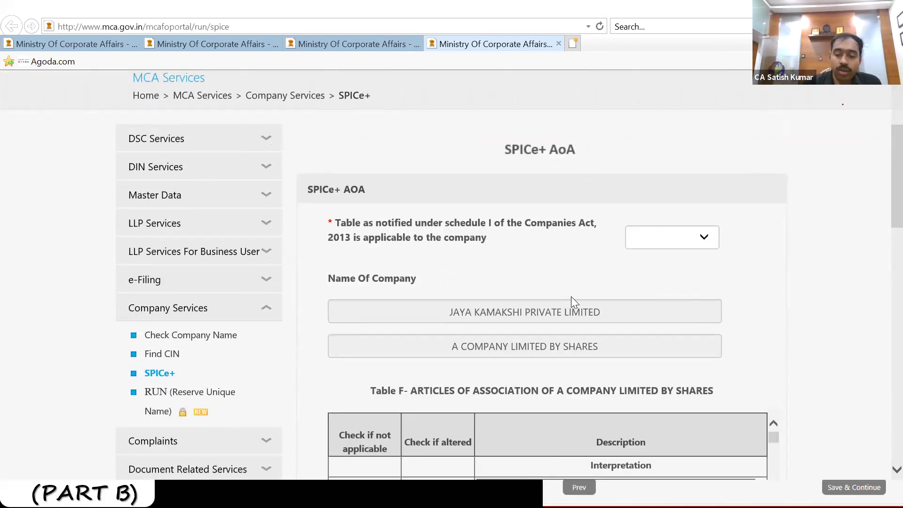
pyautogui.scroll(-9, 571, 296)
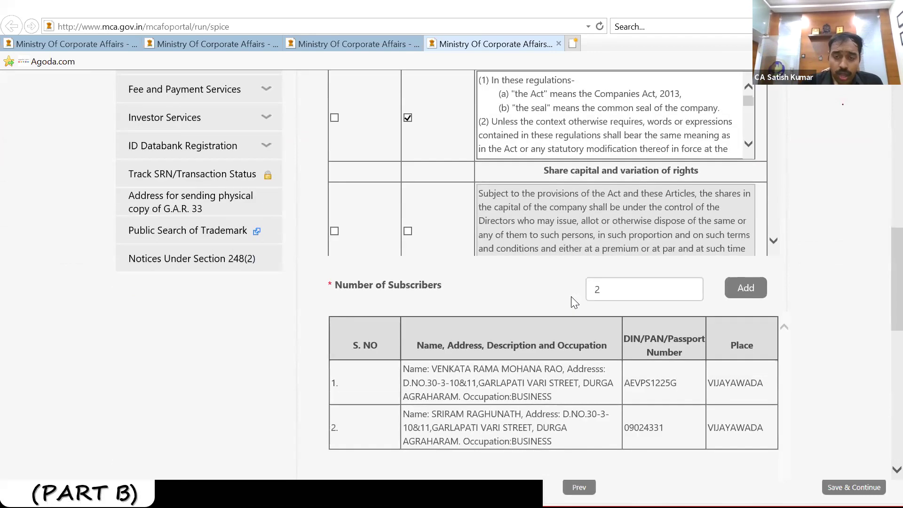
pyautogui.scroll(3, 571, 297)
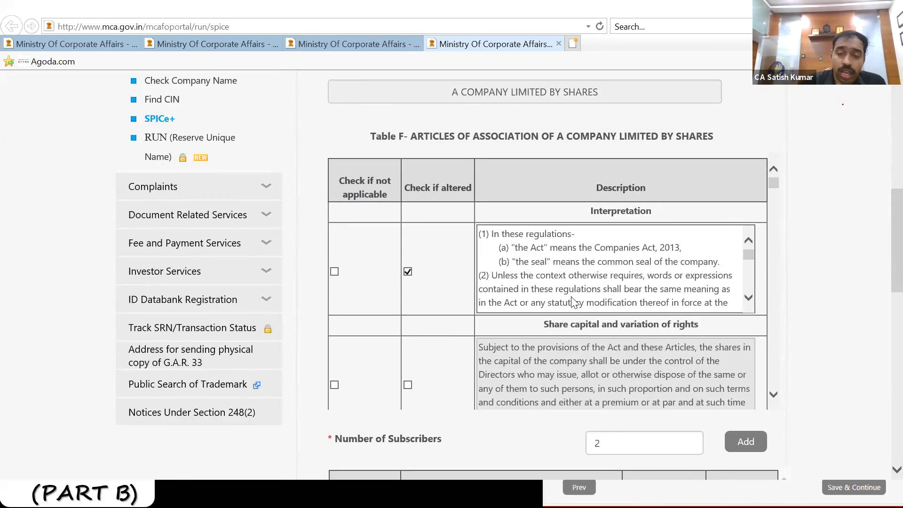
pyautogui.scroll(3, 571, 297)
pyautogui.scroll(1, 571, 298)
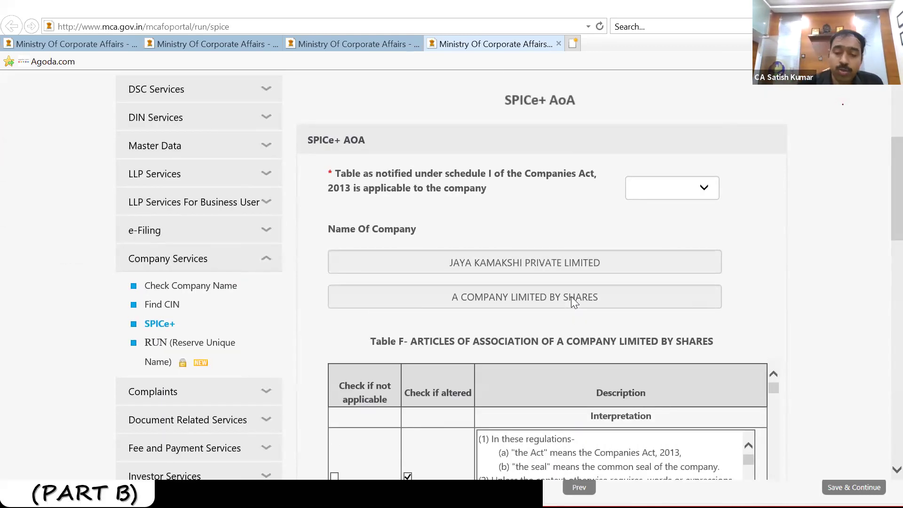
pyautogui.scroll(3, 571, 301)
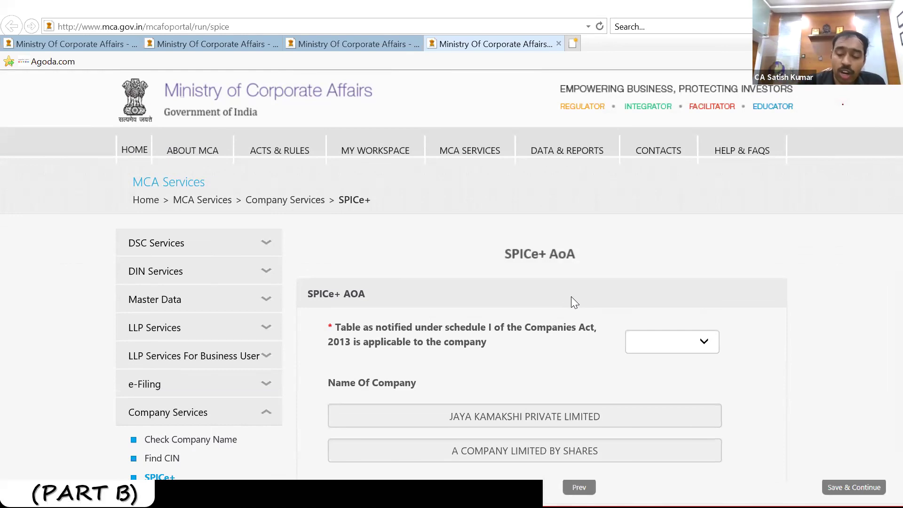
pyautogui.scroll(-3, 571, 297)
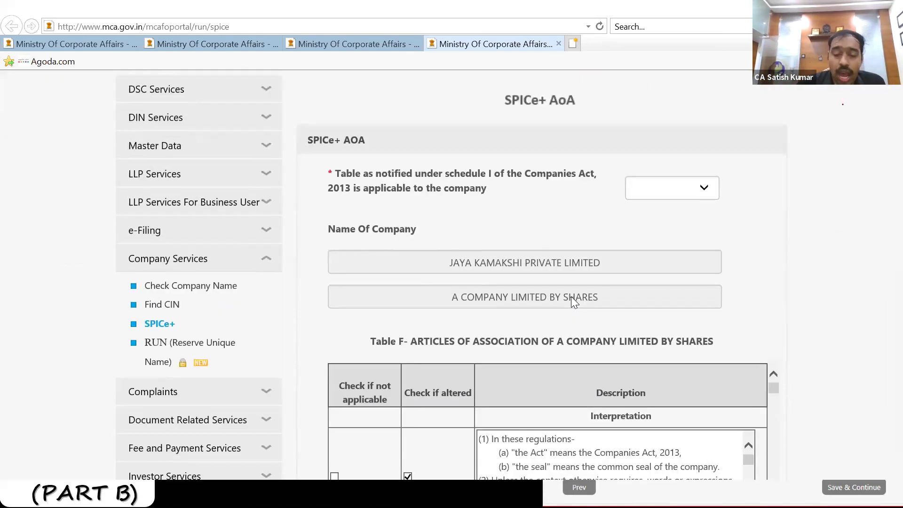
pyautogui.scroll(-1, 572, 297)
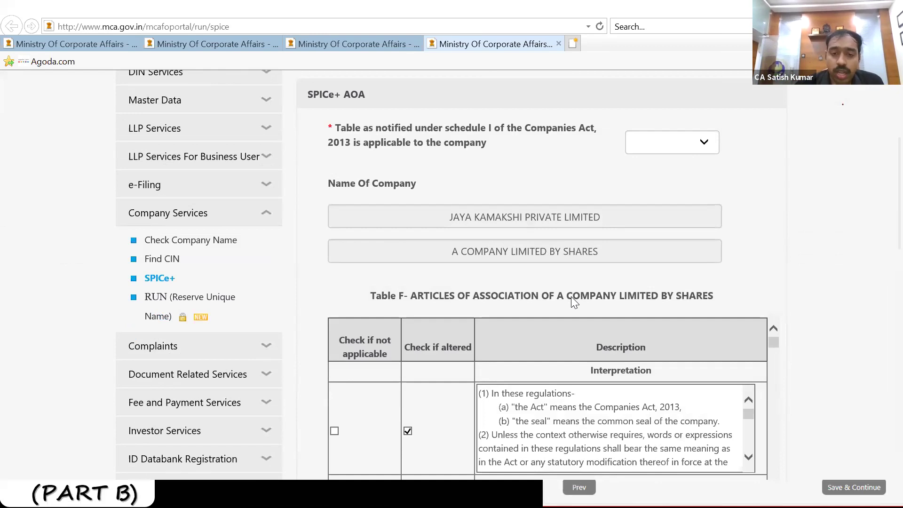
pyautogui.scroll(-4, 571, 296)
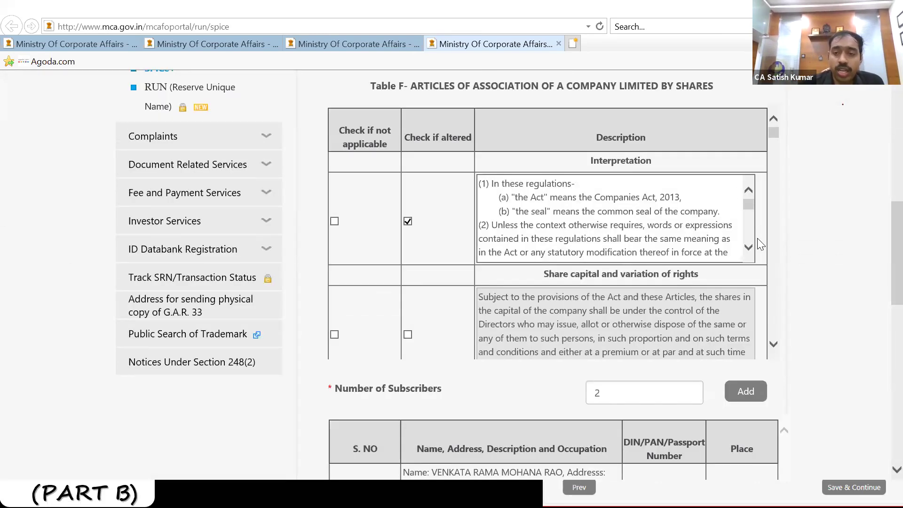
pyautogui.scroll(-4, 751, 243)
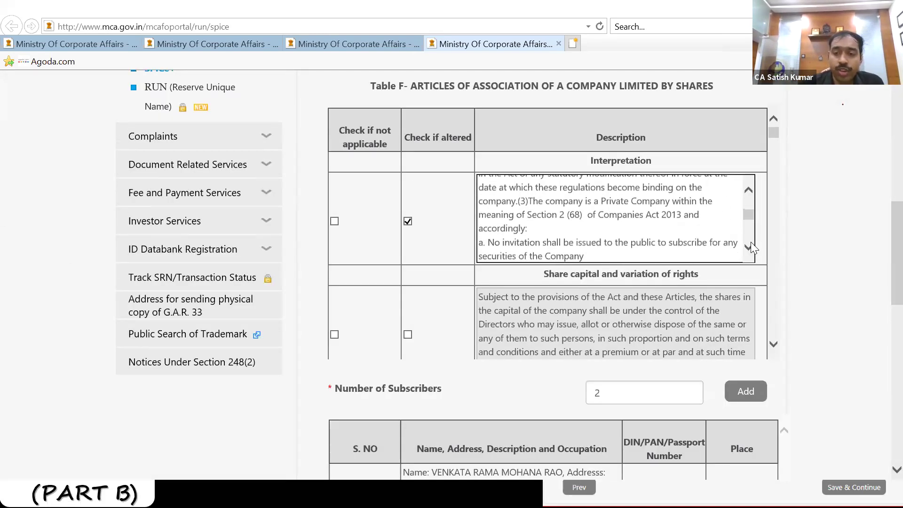
pyautogui.scroll(-1, 750, 244)
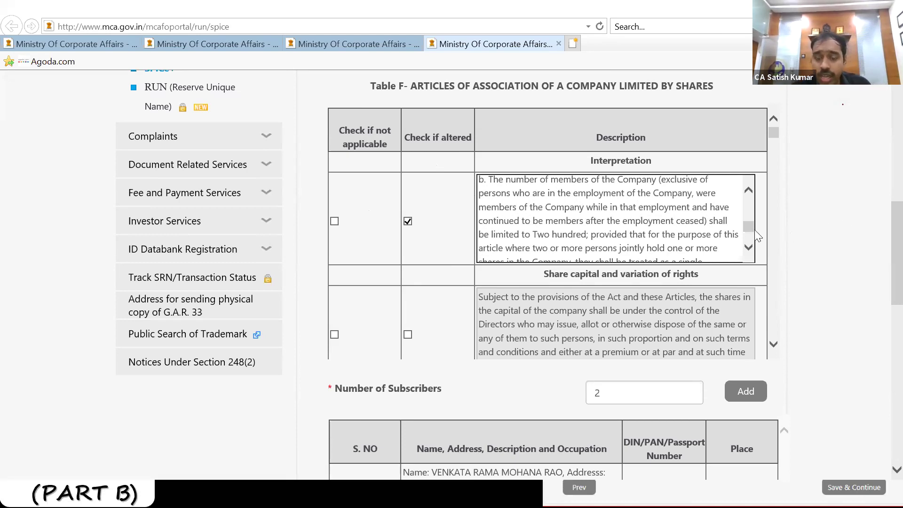
pyautogui.moveTo(746, 226); pyautogui.dragTo(744, 204)
pyautogui.scroll(1, 744, 205)
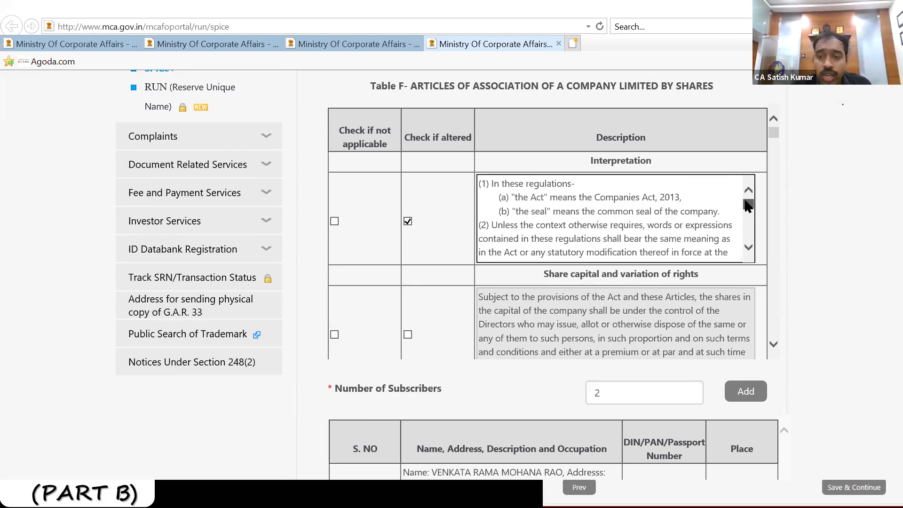
pyautogui.moveTo(745, 205); pyautogui.dragTo(743, 226)
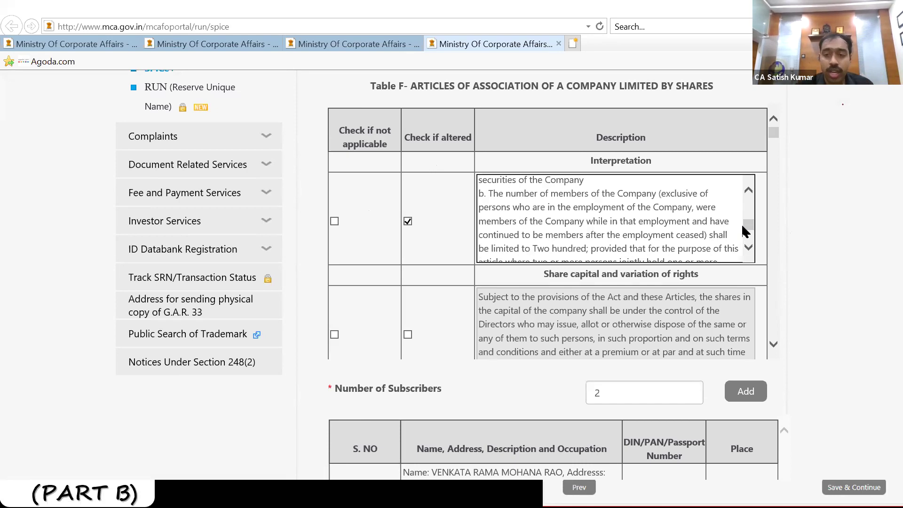
pyautogui.moveTo(741, 224); pyautogui.dragTo(745, 240)
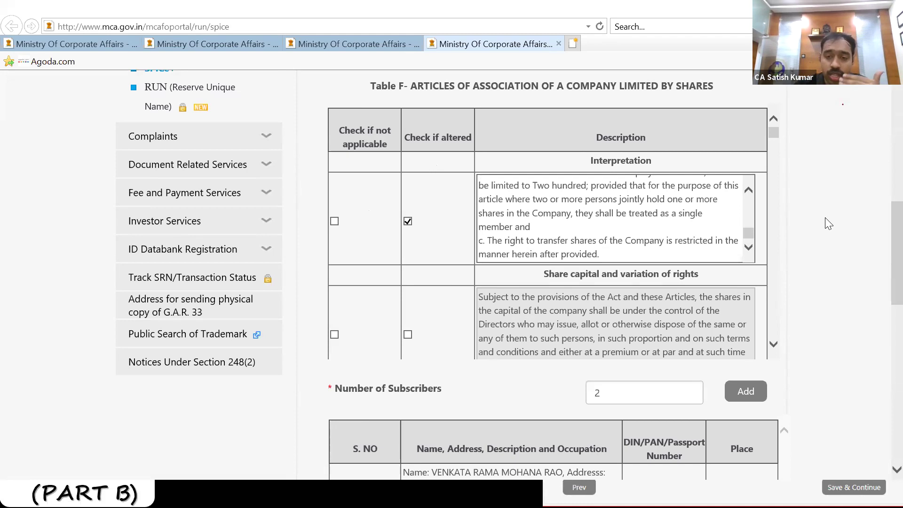
pyautogui.scroll(-2, 825, 217)
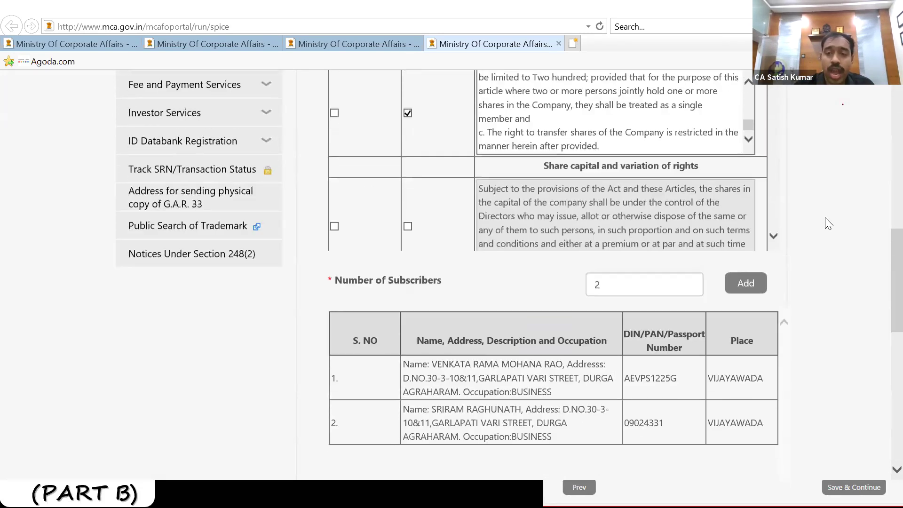
pyautogui.scroll(1, 825, 217)
pyautogui.scroll(-6, 774, 245)
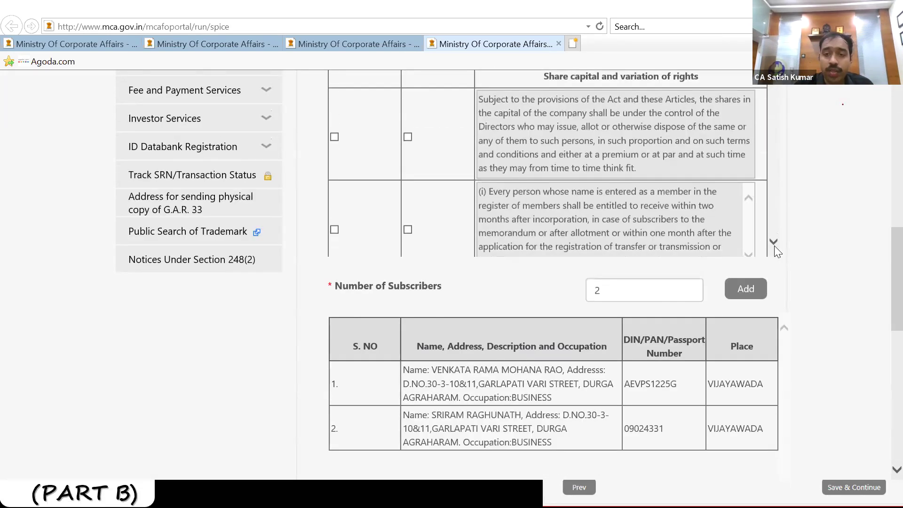
pyautogui.scroll(-8, 774, 245)
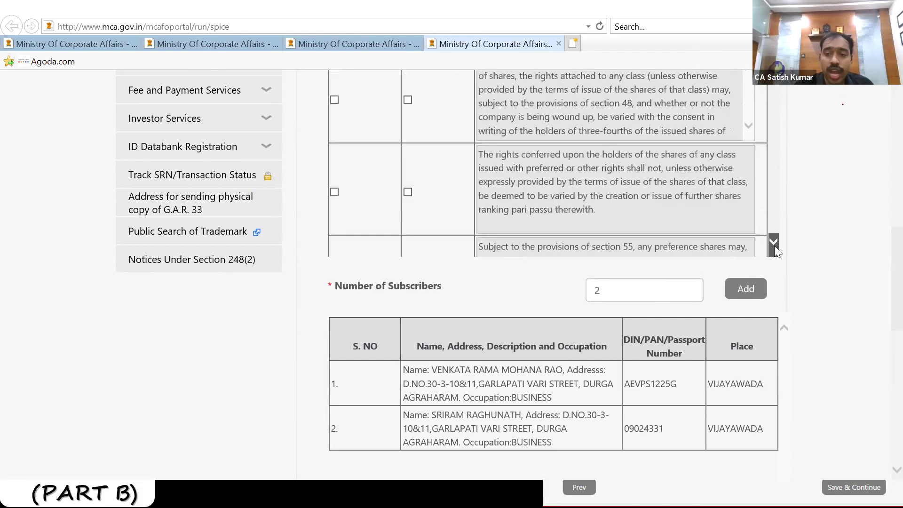
pyautogui.scroll(-8, 774, 246)
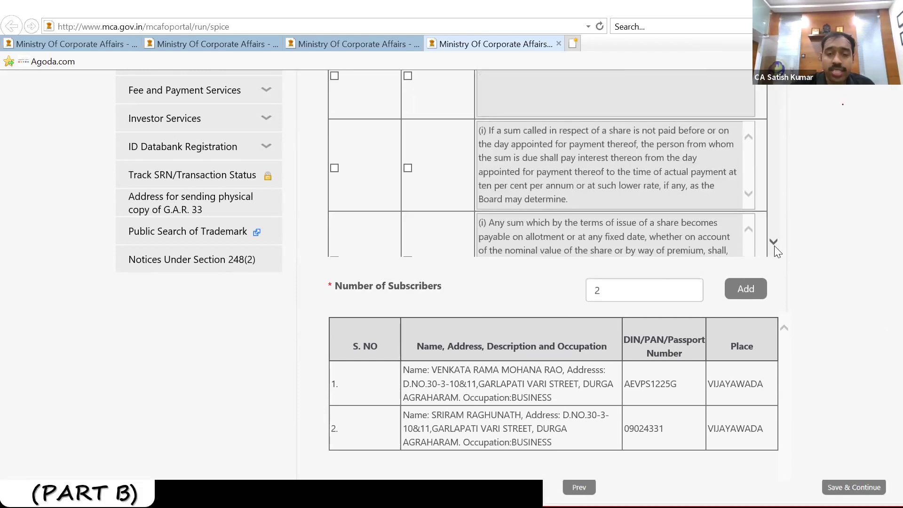
pyautogui.scroll(-8, 774, 246)
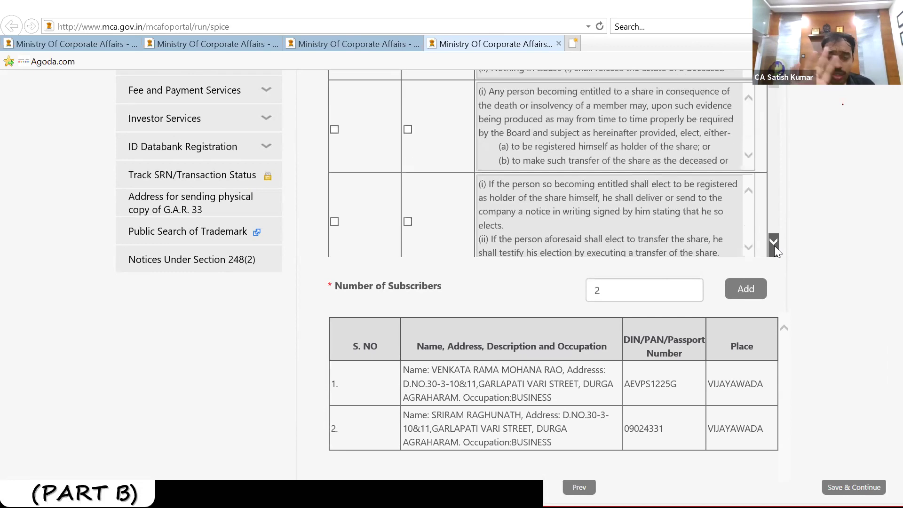
pyautogui.scroll(-3, 774, 245)
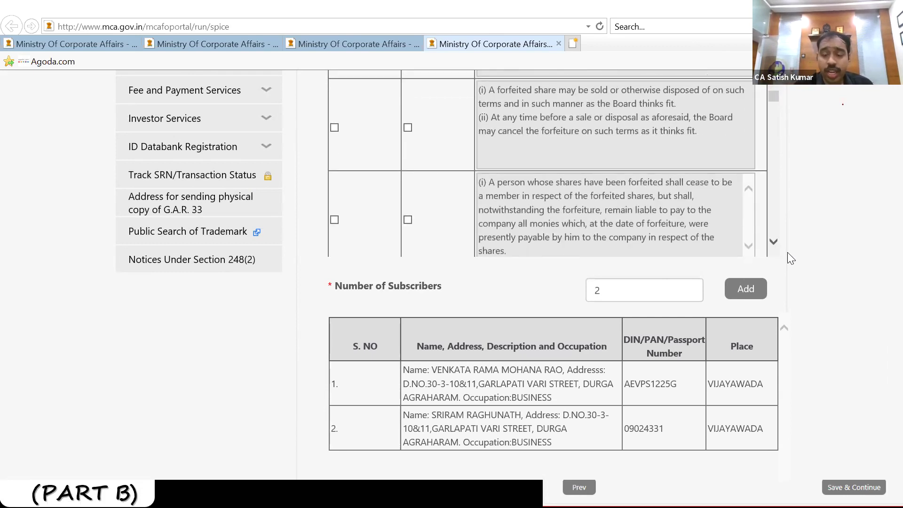
pyautogui.scroll(-2, 812, 265)
pyautogui.scroll(2, 812, 265)
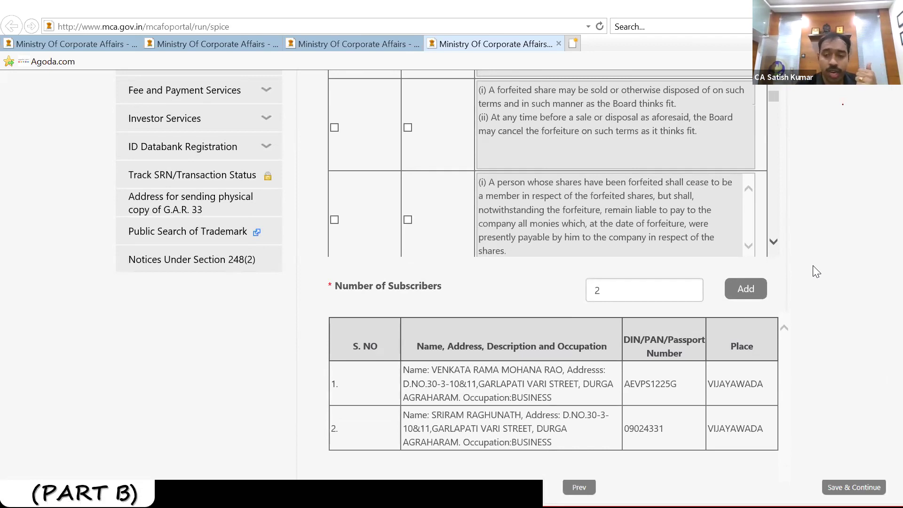
pyautogui.scroll(-2, 813, 267)
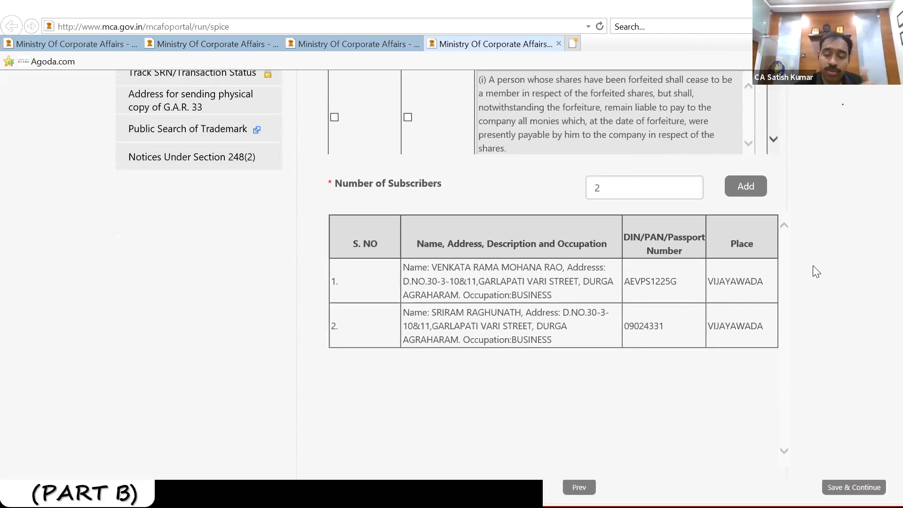
pyautogui.scroll(-3, 812, 266)
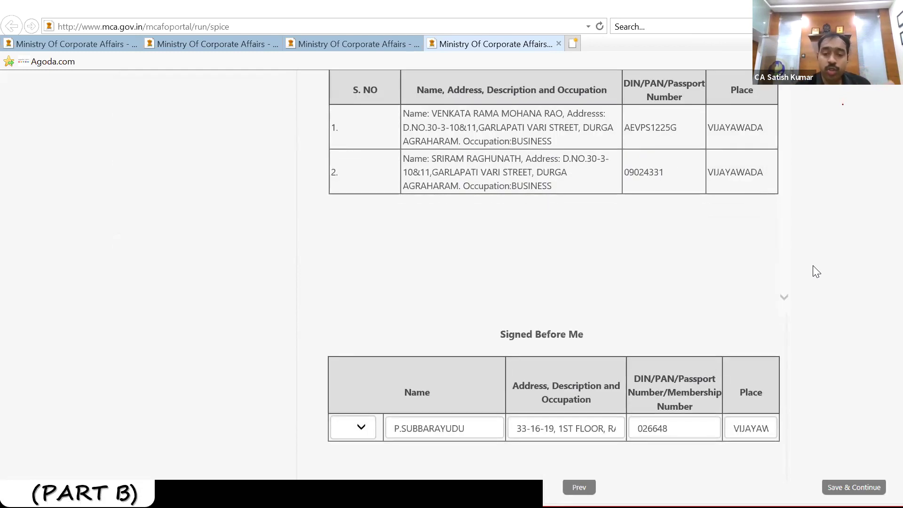
pyautogui.scroll(-1, 813, 266)
pyautogui.scroll(10, 812, 265)
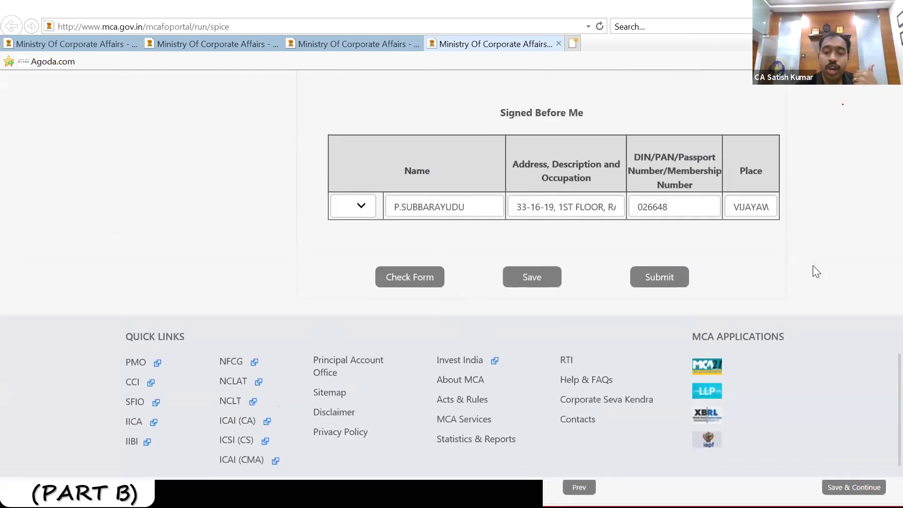
pyautogui.scroll(10, 813, 265)
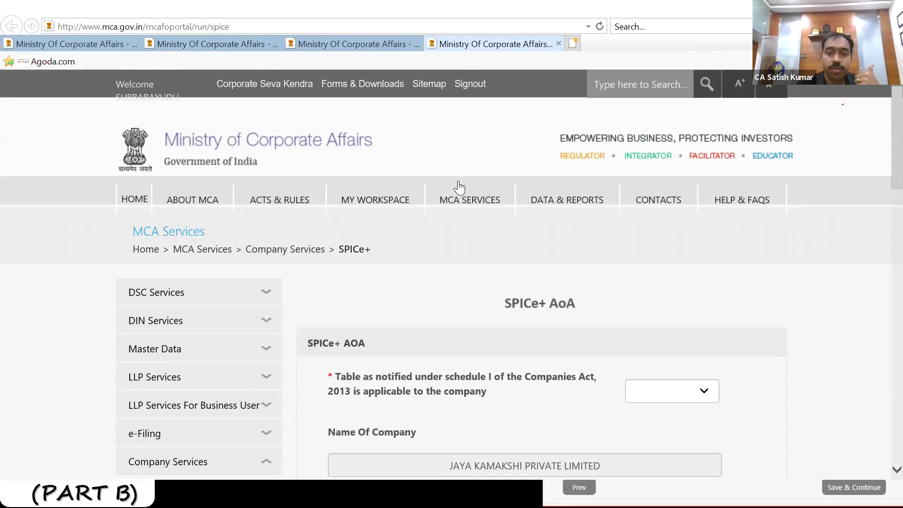
# Step: Go to the SPICe+ page through MCA Services > Company Services
pyautogui.doubleClick(459, 184)
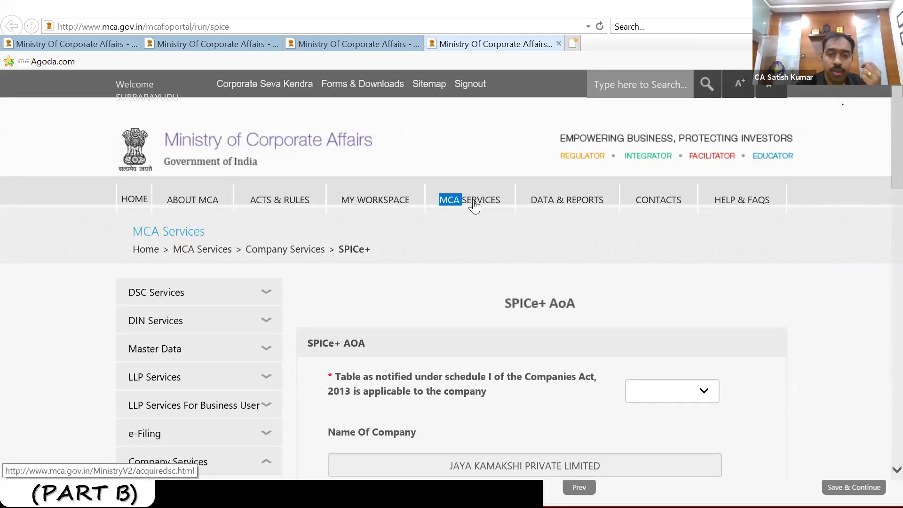
pyautogui.click(474, 206)
pyautogui.moveTo(475, 206)
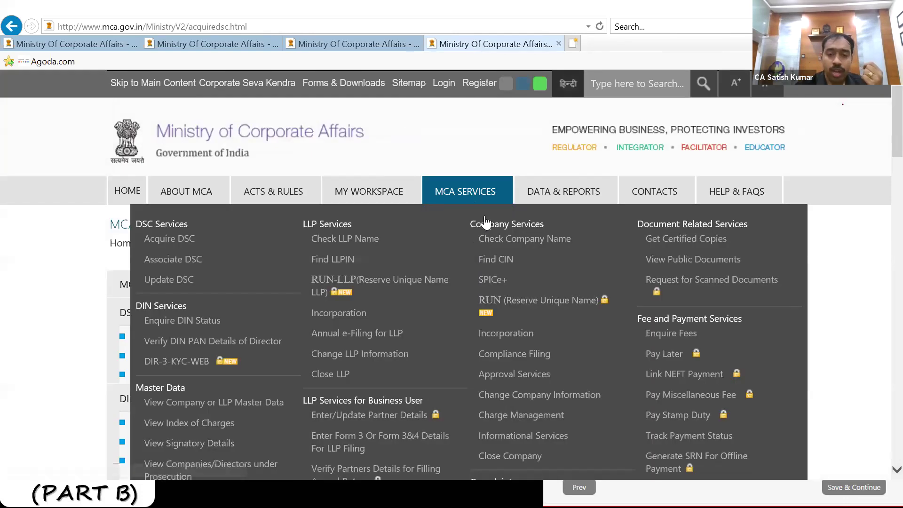
pyautogui.click(495, 280)
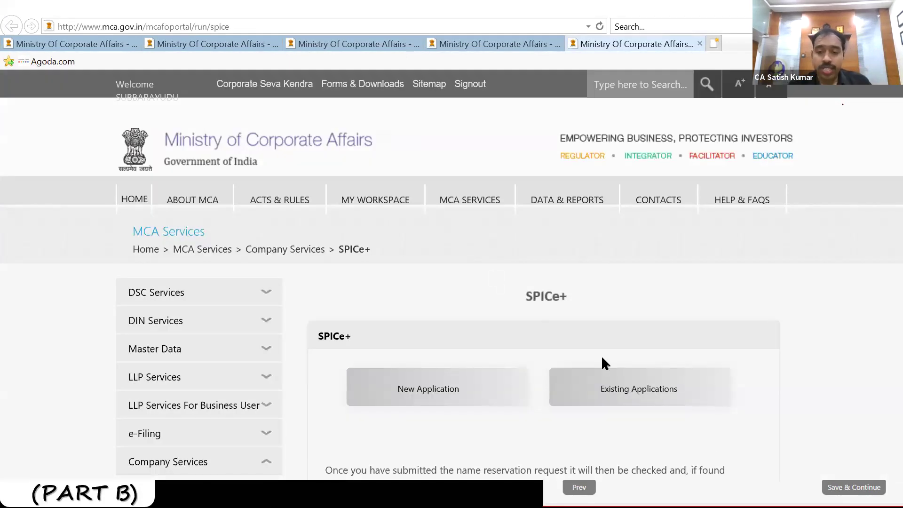
# Step: List existing applications and open Jaya Kamakshi Private Limited's SPICe+ forms
pyautogui.click(613, 387)
pyautogui.scroll(-5, 613, 383)
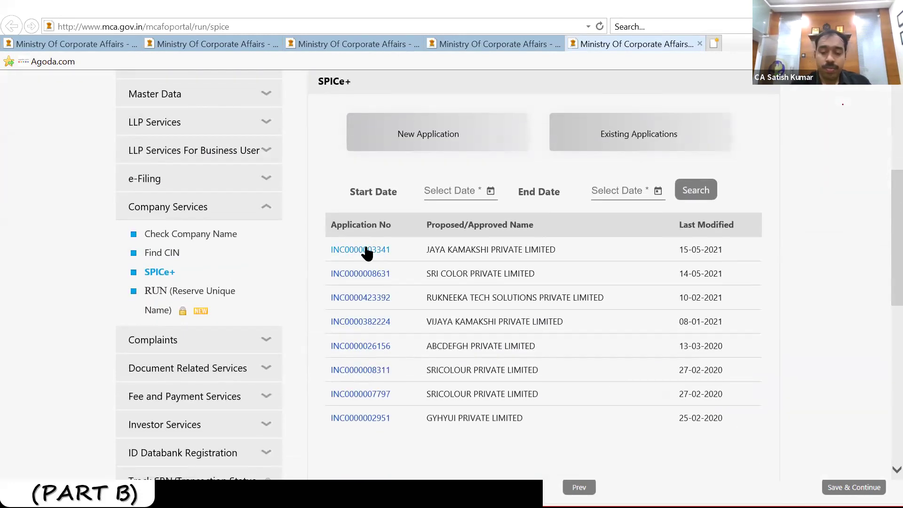
pyautogui.click(366, 253)
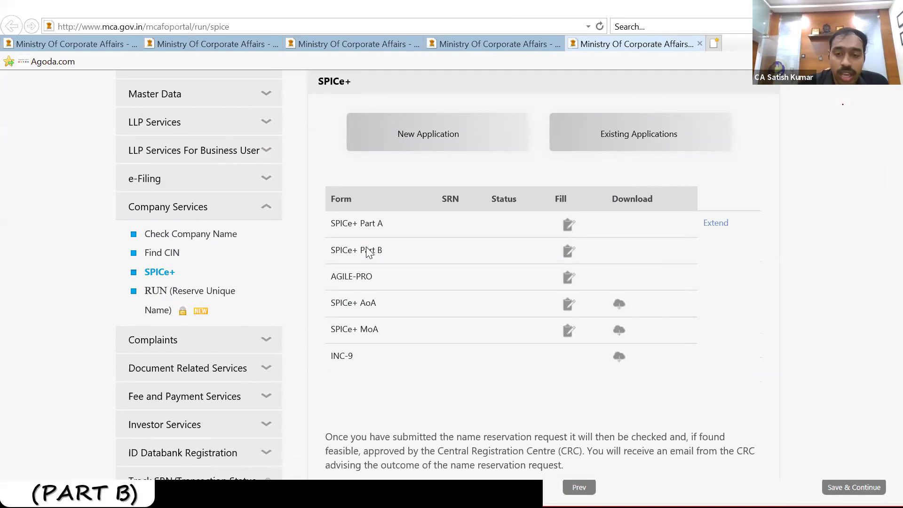
# Step: Open the AGILE-PRO form and check its GSTIN No, Gujarat and Gandhinagar entries
pyautogui.click(568, 279)
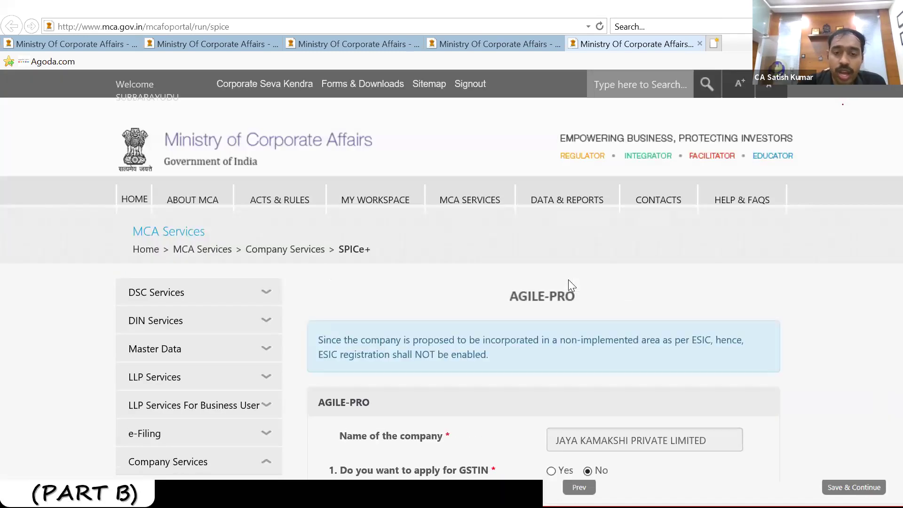
pyautogui.scroll(-2, 568, 280)
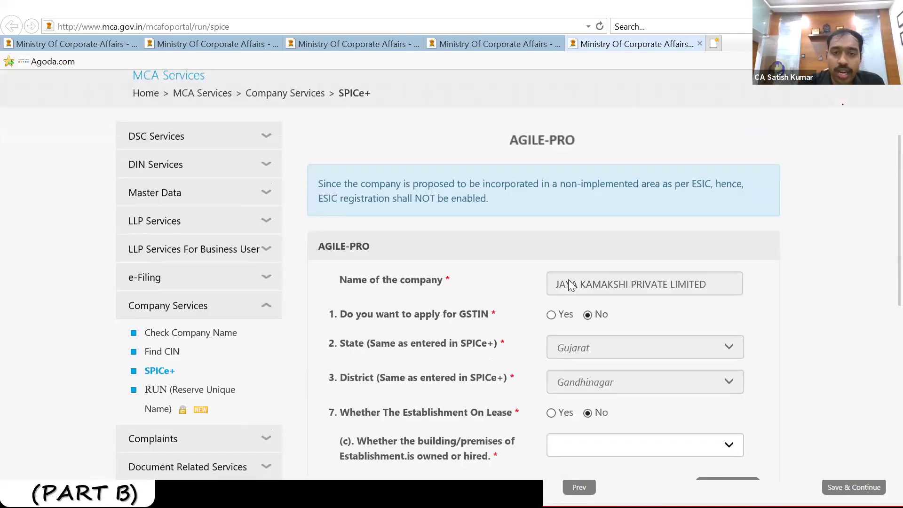
pyautogui.scroll(2, 568, 279)
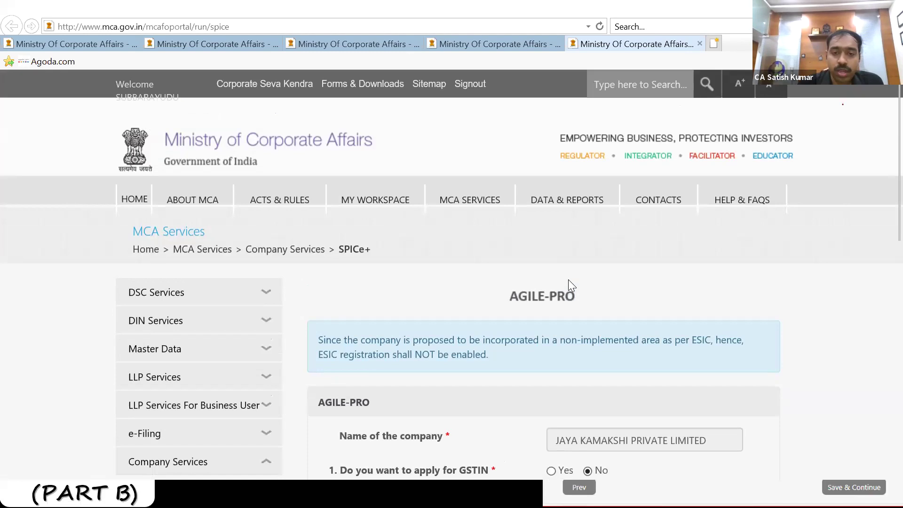
pyautogui.scroll(-3, 568, 280)
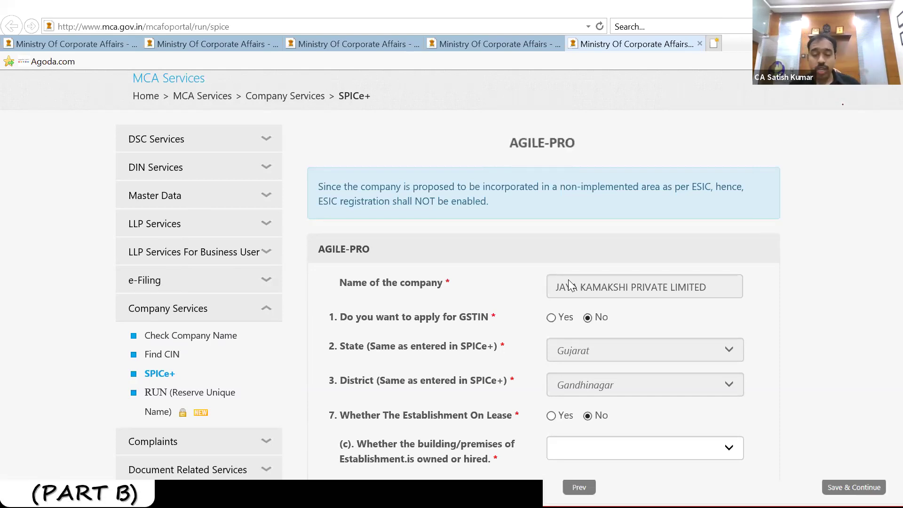
pyautogui.scroll(-3, 568, 282)
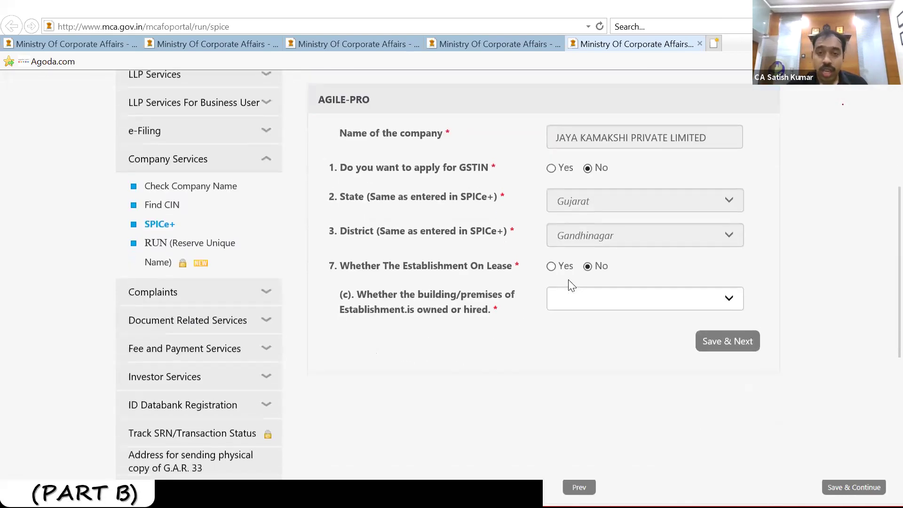
pyautogui.scroll(3, 568, 283)
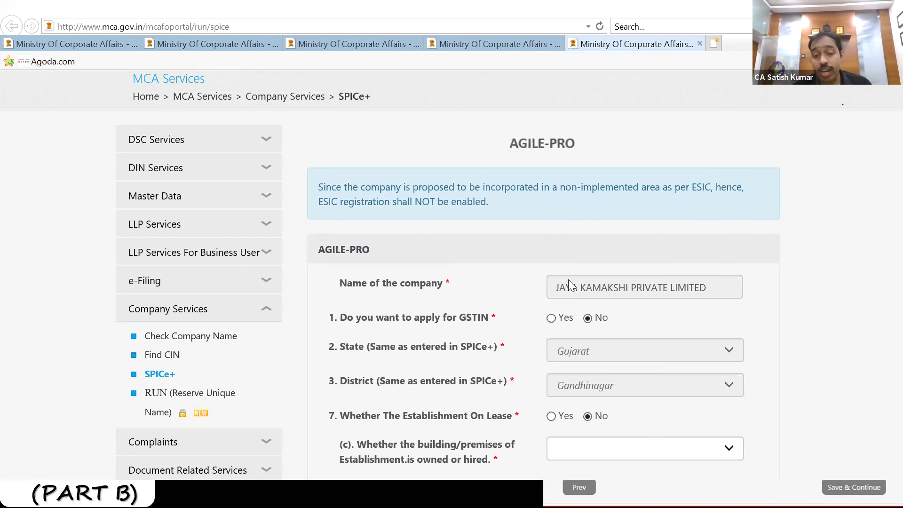
pyautogui.scroll(-2, 568, 281)
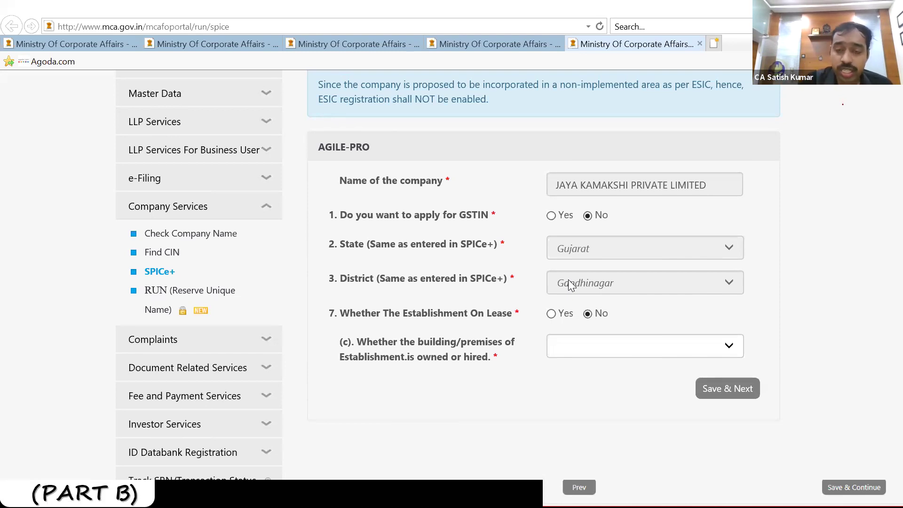
pyautogui.scroll(-1, 568, 280)
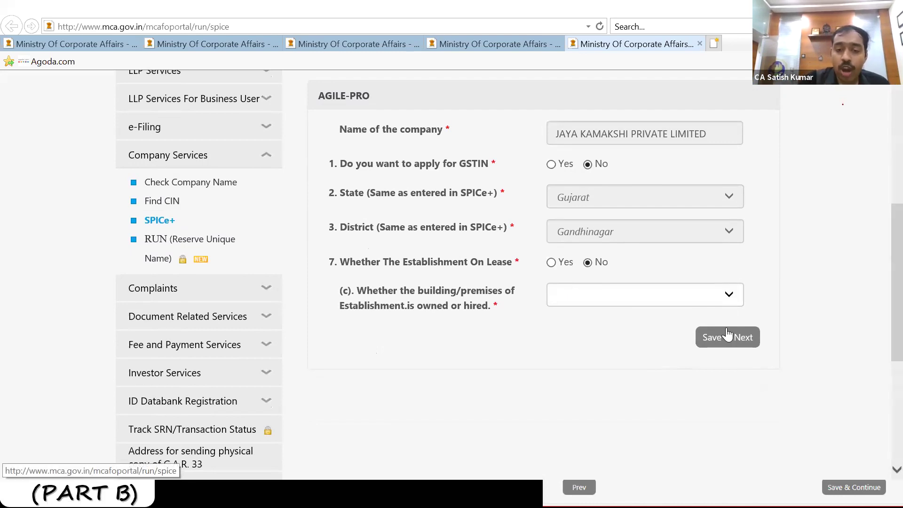
# Step: Save establishment details and view the business activity: Others, Miscellaneous, sub-category Others
pyautogui.click(717, 344)
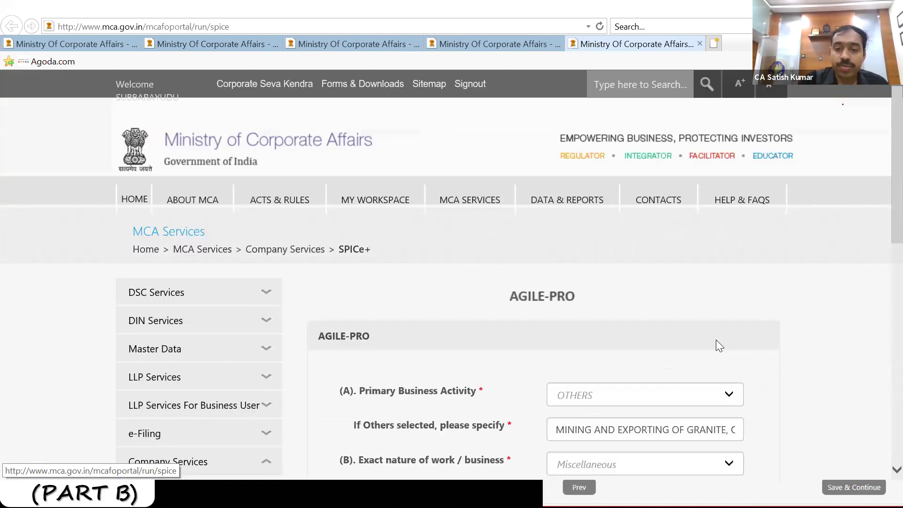
pyautogui.scroll(-4, 715, 340)
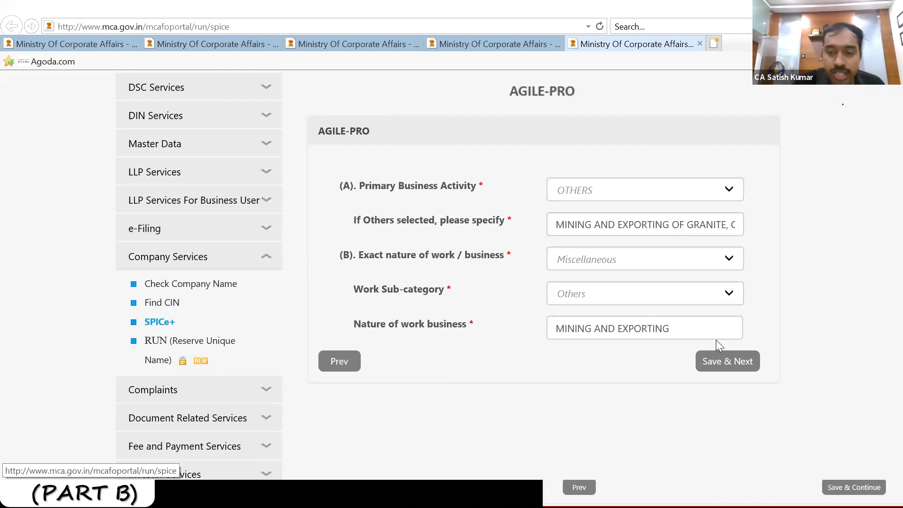
# Step: Save the business activity details and review the item 12 director fields
pyautogui.click(717, 368)
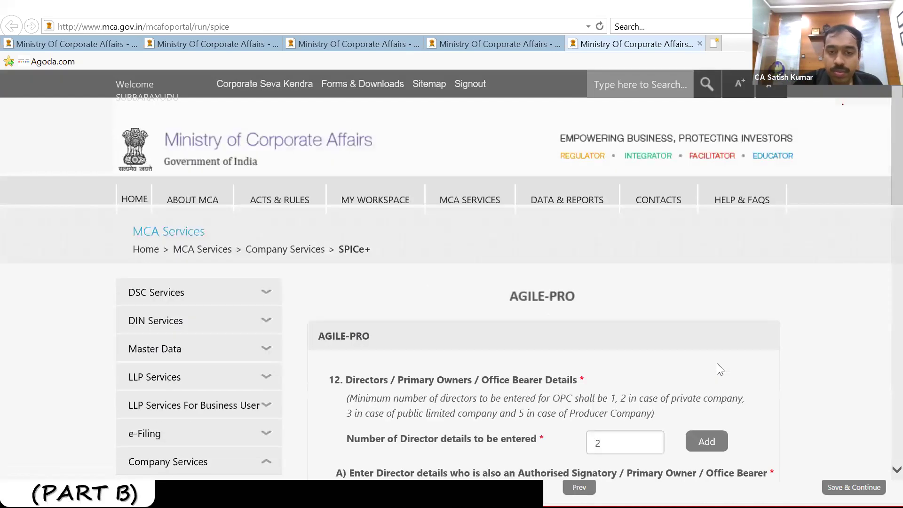
pyautogui.scroll(-5, 716, 363)
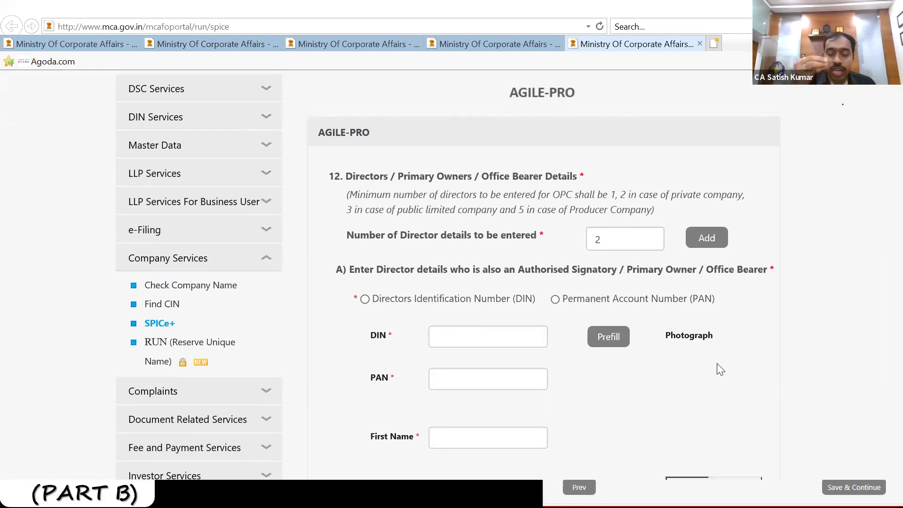
pyautogui.scroll(-6, 718, 368)
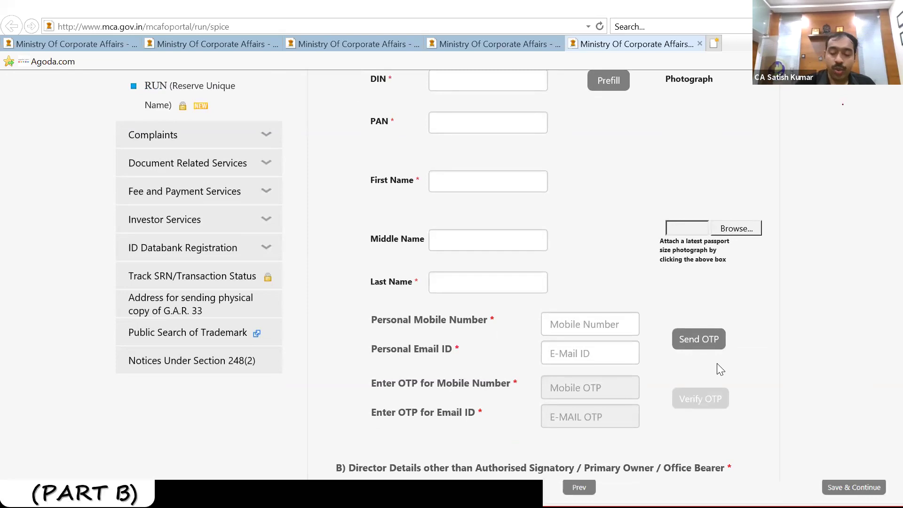
pyautogui.scroll(-2, 718, 365)
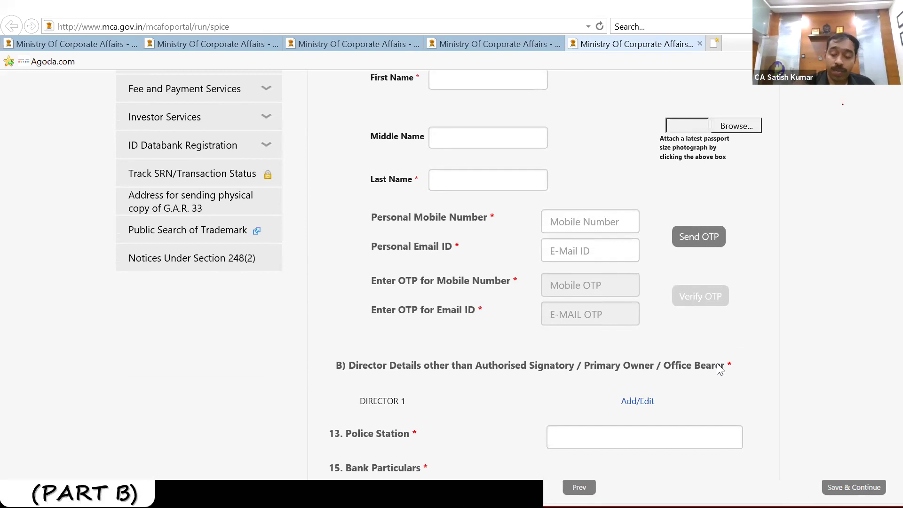
pyautogui.scroll(-5, 719, 369)
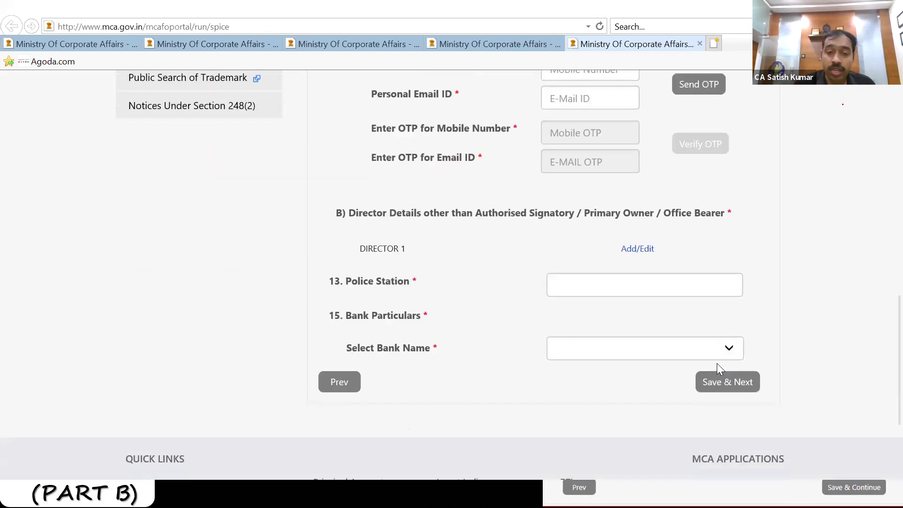
pyautogui.scroll(7, 718, 364)
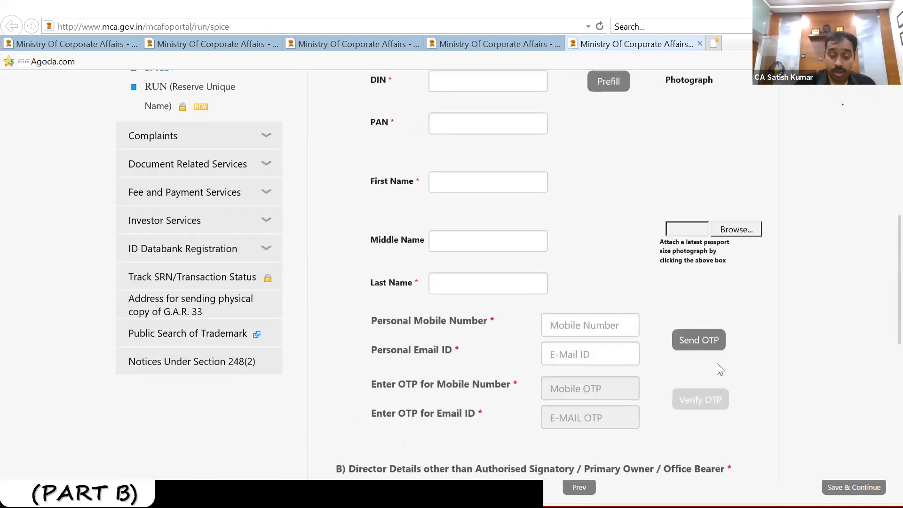
pyautogui.scroll(1, 719, 368)
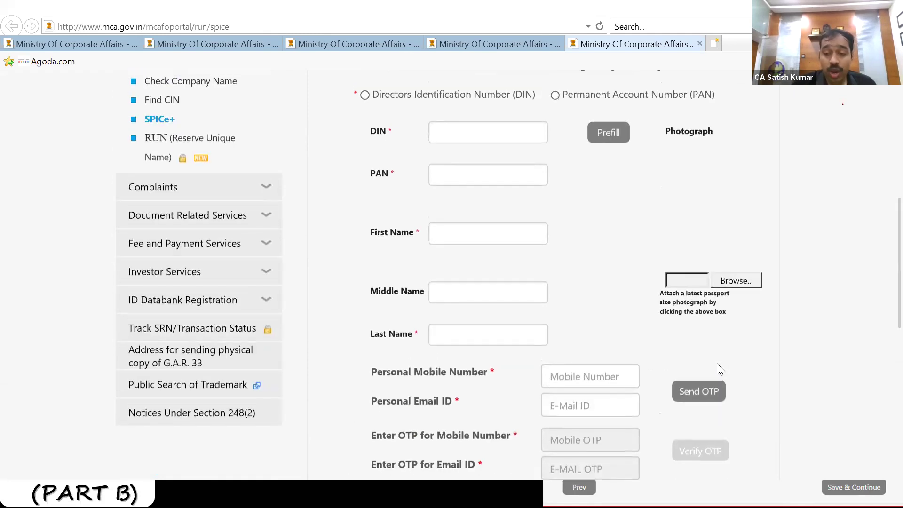
# Step: Go through the director's mobile and e-mail boxes without entries, then reach Bank Particulars
pyautogui.click(565, 379)
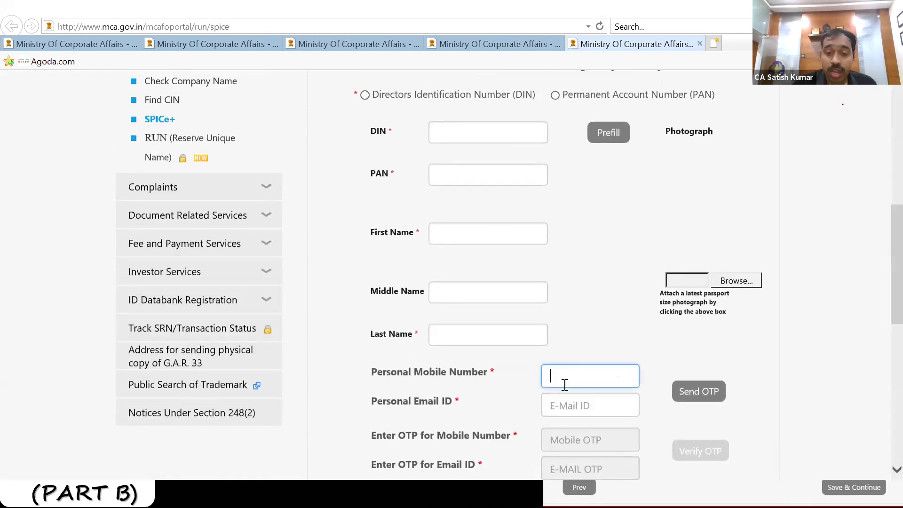
pyautogui.click(570, 400)
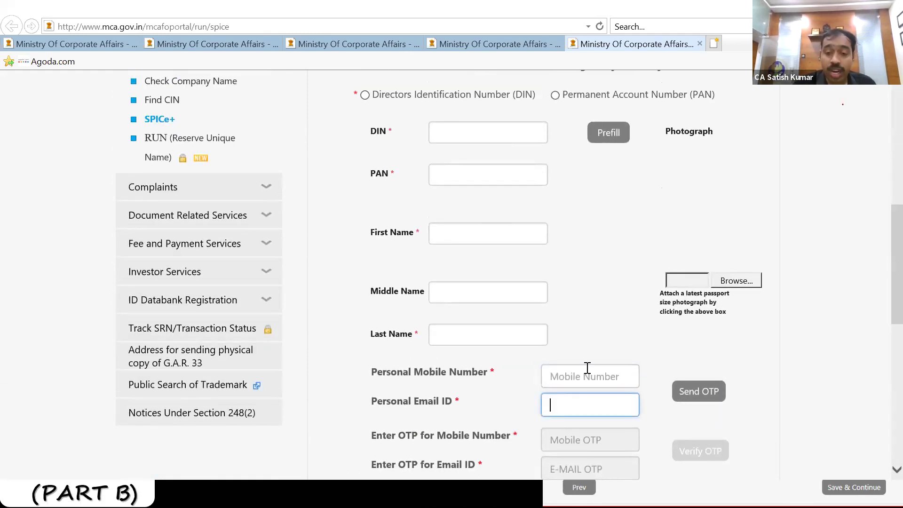
pyautogui.click(625, 284)
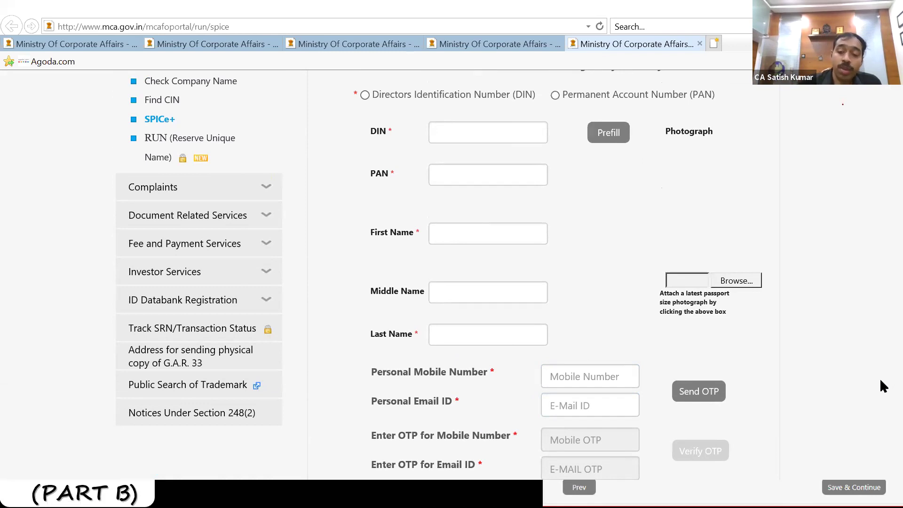
pyautogui.scroll(-3, 879, 377)
pyautogui.scroll(3, 879, 377)
pyautogui.scroll(-1, 880, 380)
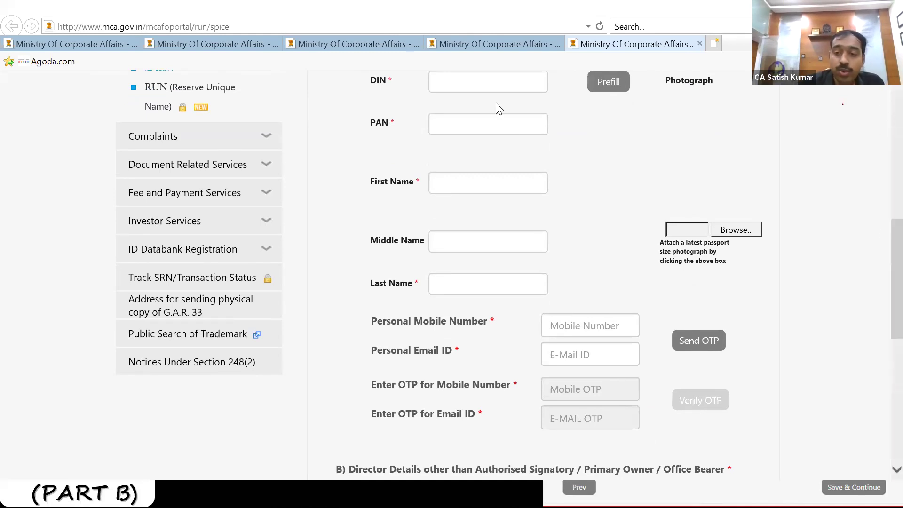
pyautogui.scroll(2, 735, 89)
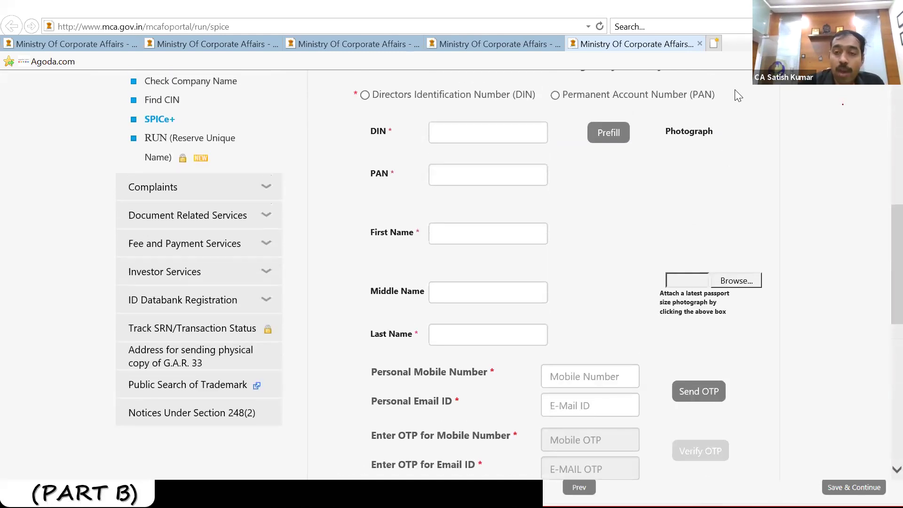
pyautogui.scroll(-7, 736, 89)
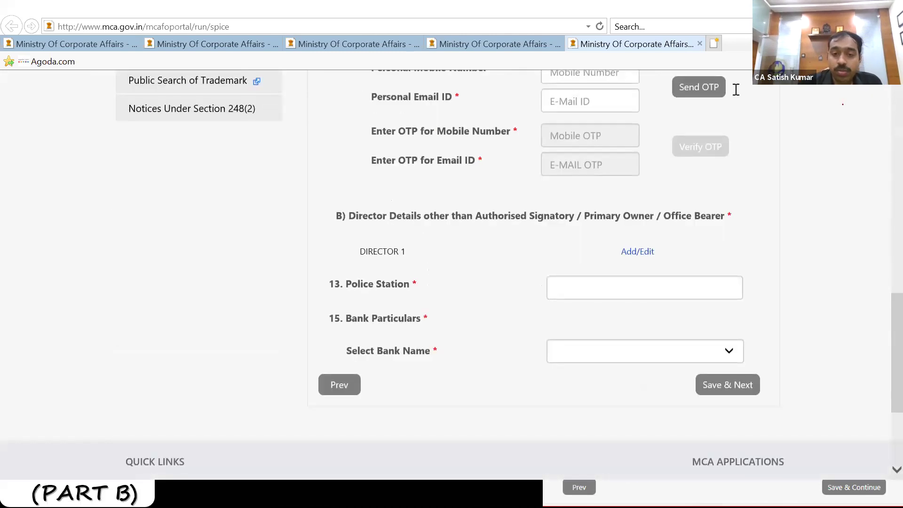
pyautogui.scroll(-2, 736, 89)
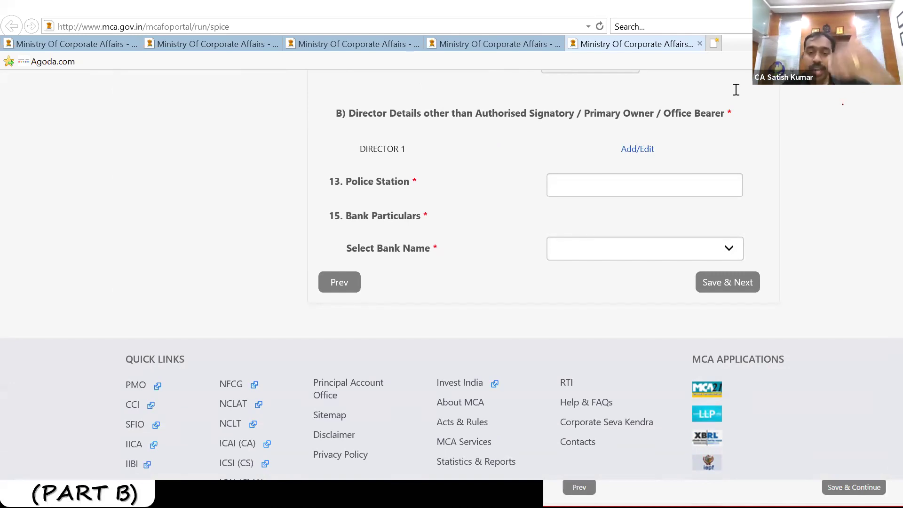
pyautogui.click(686, 246)
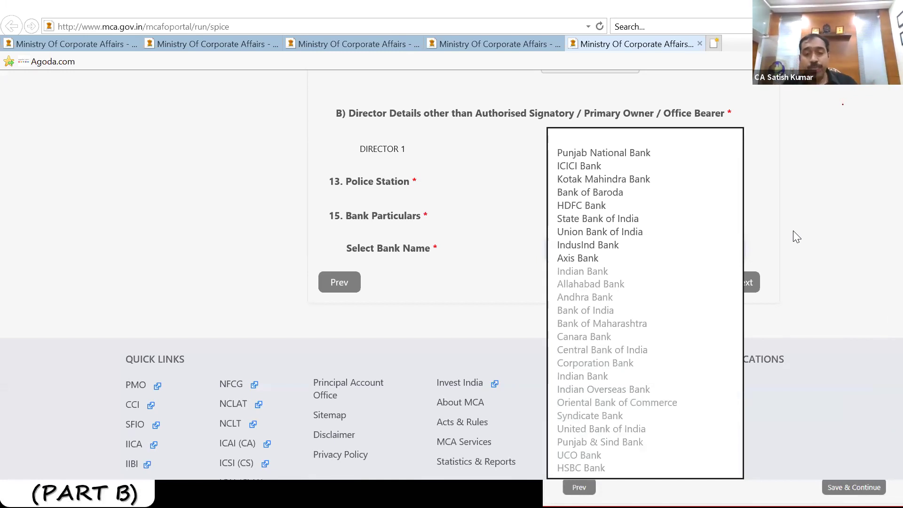
pyautogui.click(793, 231)
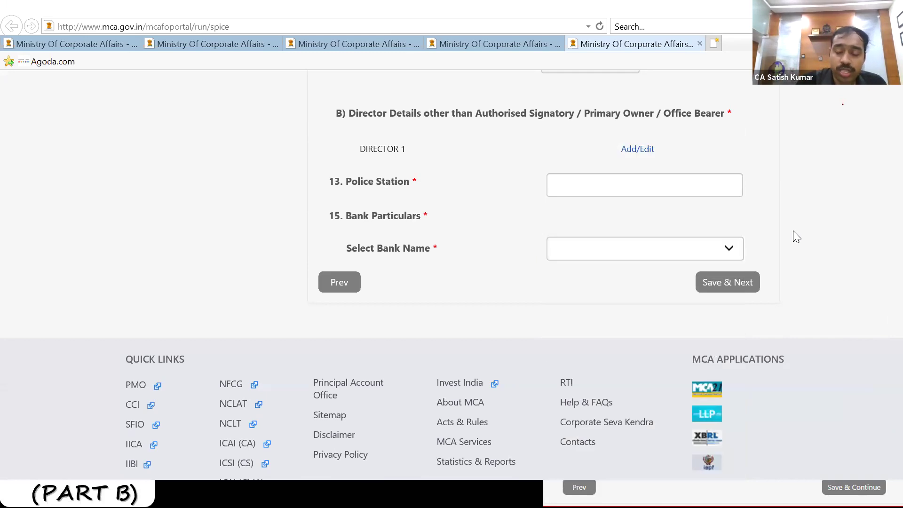
pyautogui.scroll(10, 793, 231)
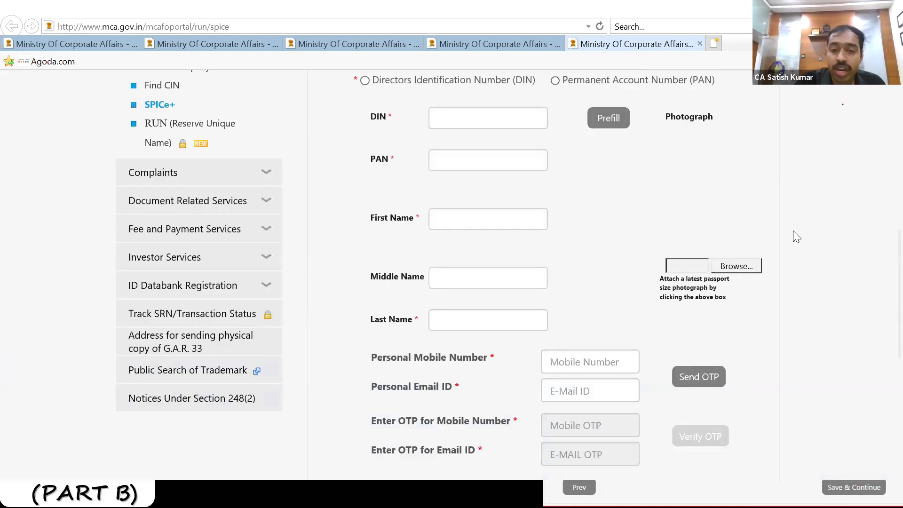
pyautogui.scroll(7, 792, 231)
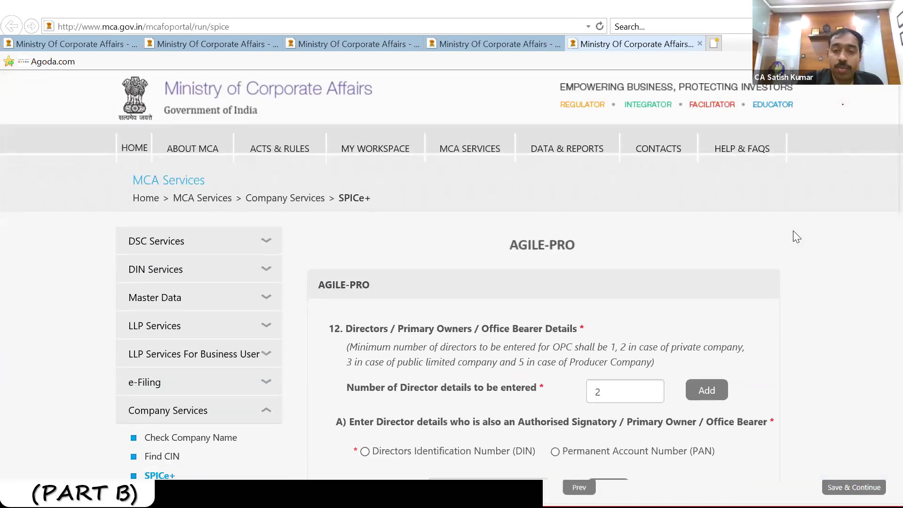
pyautogui.scroll(1, 793, 230)
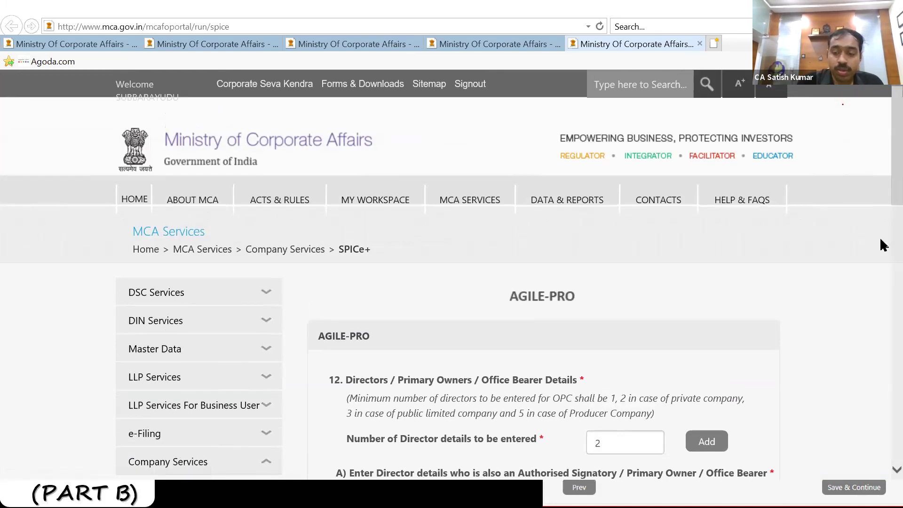
pyautogui.scroll(-15, 879, 237)
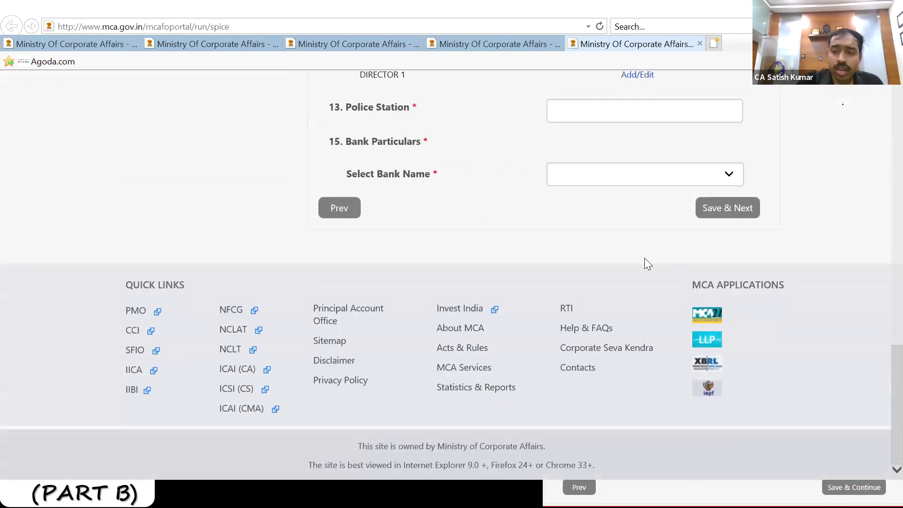
pyautogui.scroll(5, 645, 259)
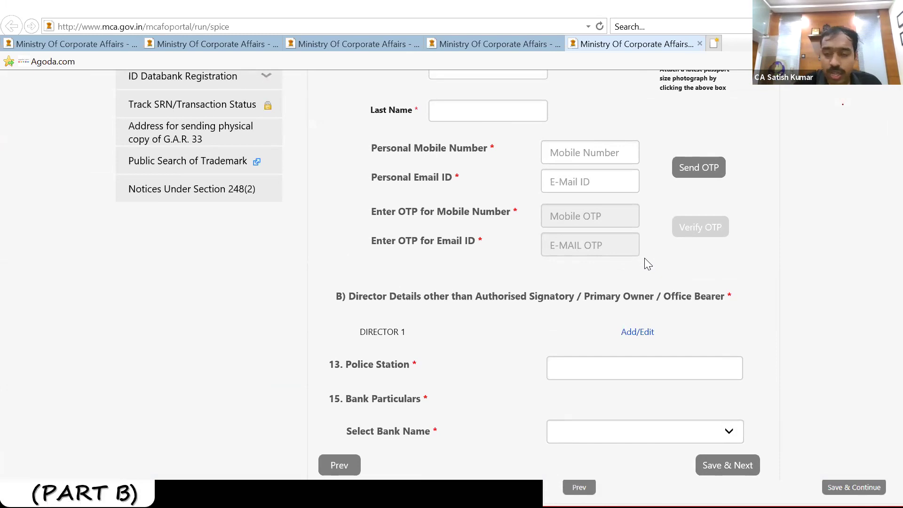
pyautogui.scroll(10, 647, 264)
pyautogui.scroll(3, 648, 264)
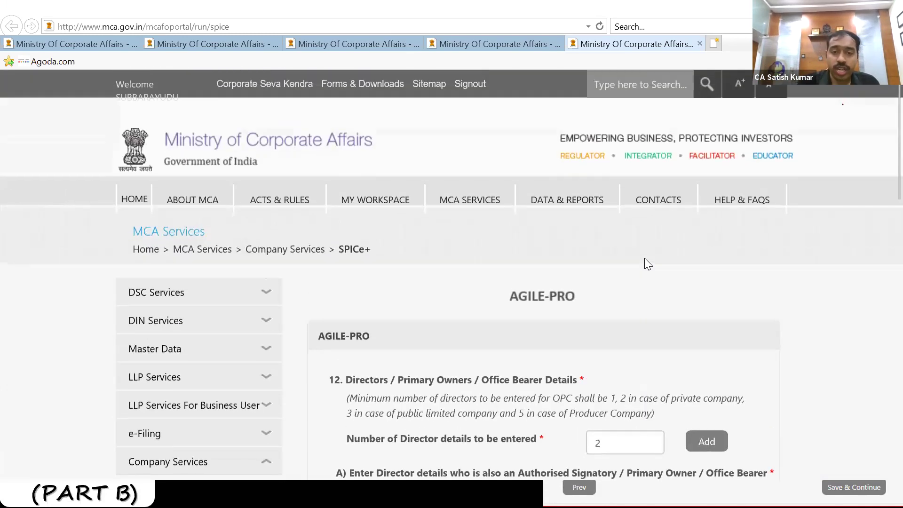
# Step: Reopen an existing SPICe+ application's forms list, now with INC-9 available for download
pyautogui.click(483, 201)
pyautogui.moveTo(483, 201)
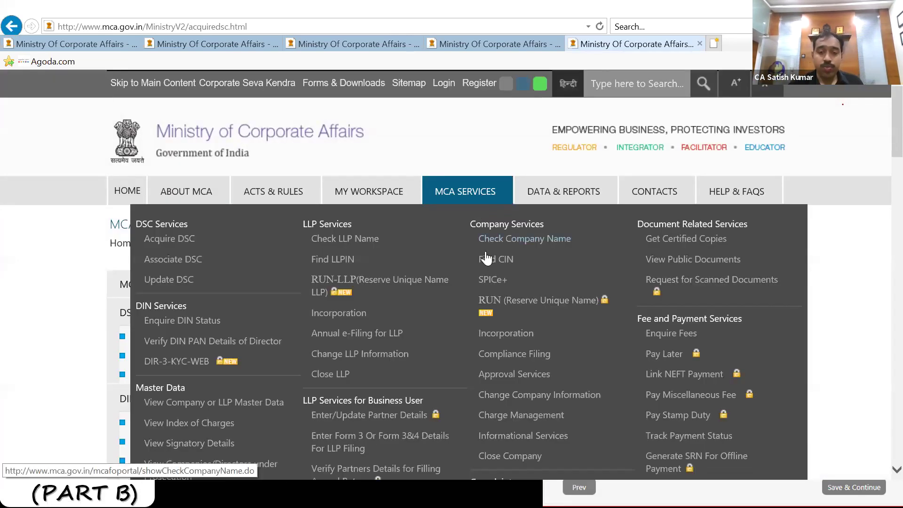
pyautogui.click(492, 280)
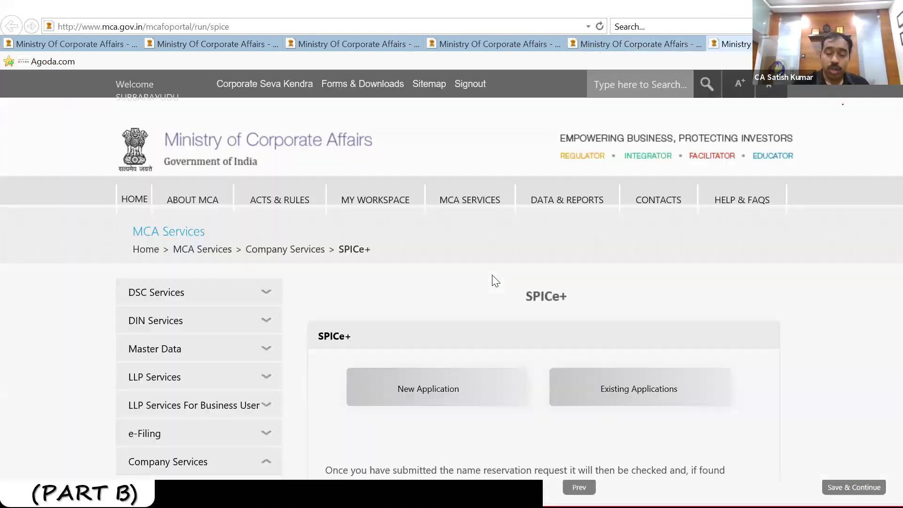
pyautogui.click(613, 387)
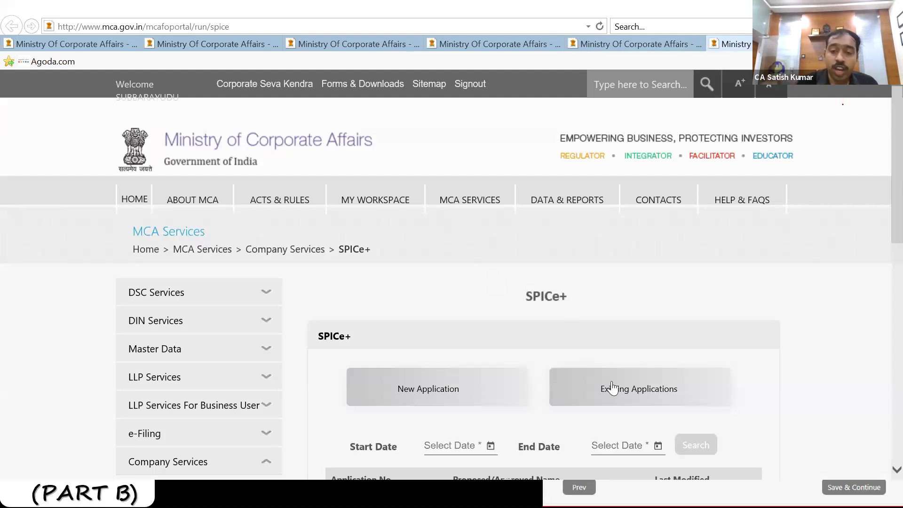
pyautogui.scroll(-3, 614, 386)
pyautogui.scroll(-2, 607, 376)
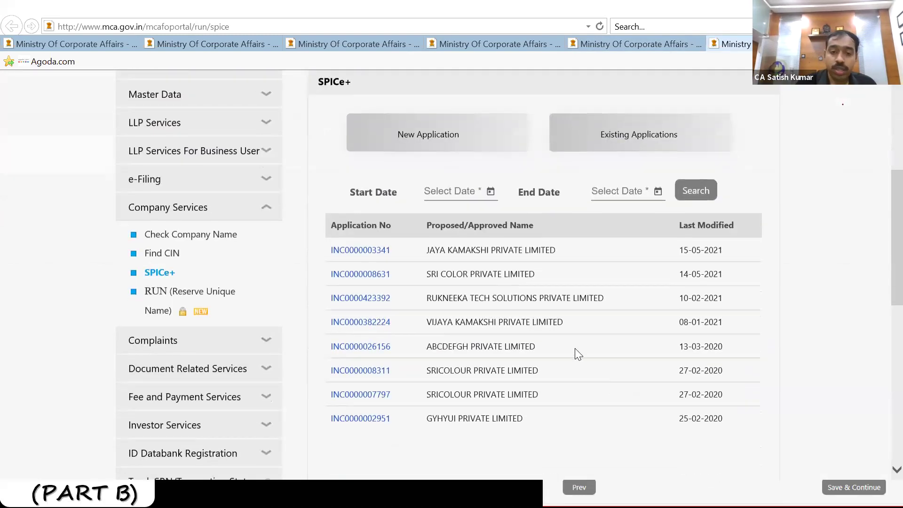
pyautogui.click(380, 251)
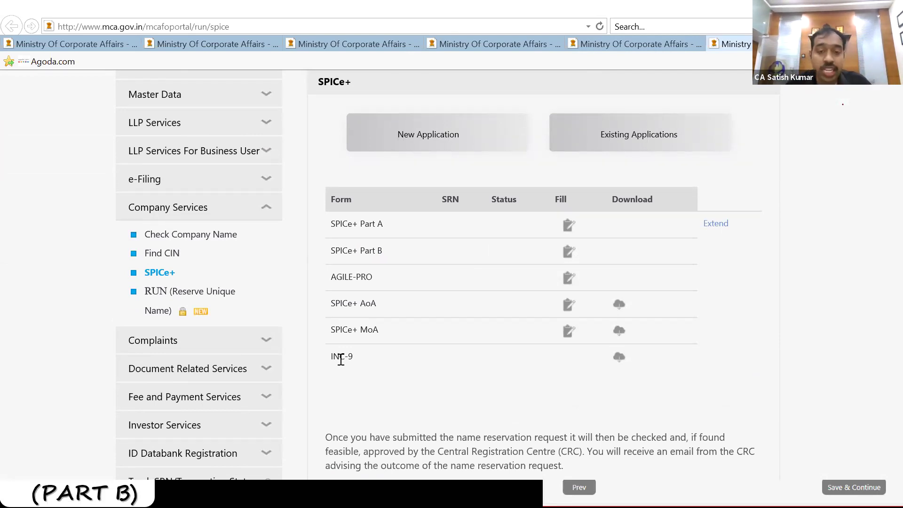
# Step: In File Explorer, go up to the Final folder and open Forms-PDFs
pyautogui.hotkey('alt', 'Tab')
pyautogui.hotkey('alt', 'Tab')
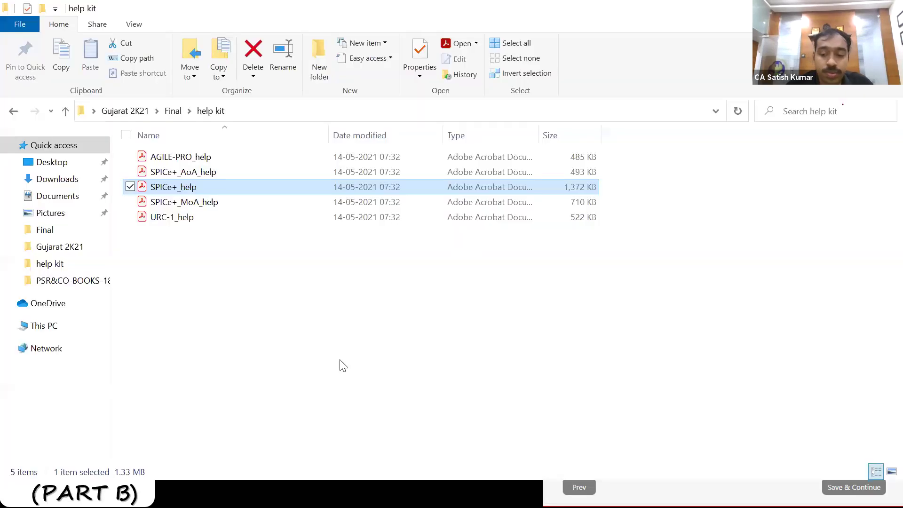
pyautogui.press('BackSpace')
pyautogui.press('Up')
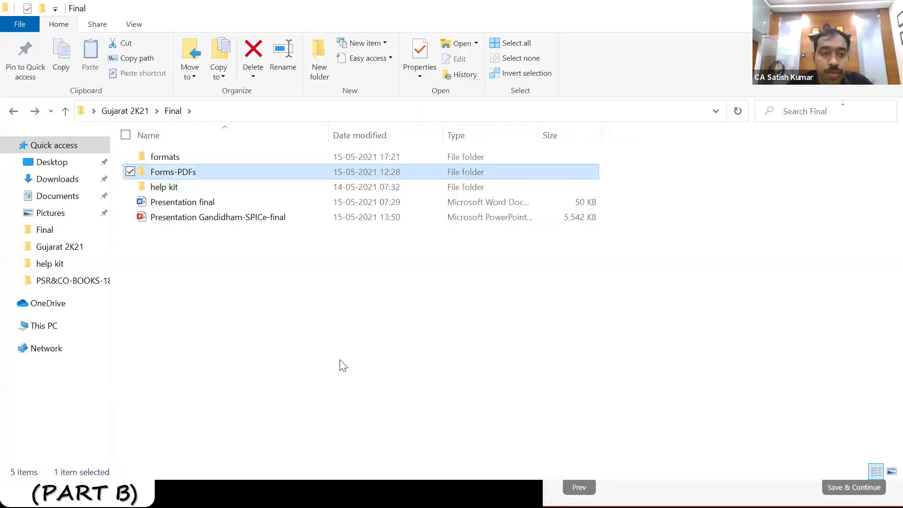
pyautogui.doubleClick(381, 166)
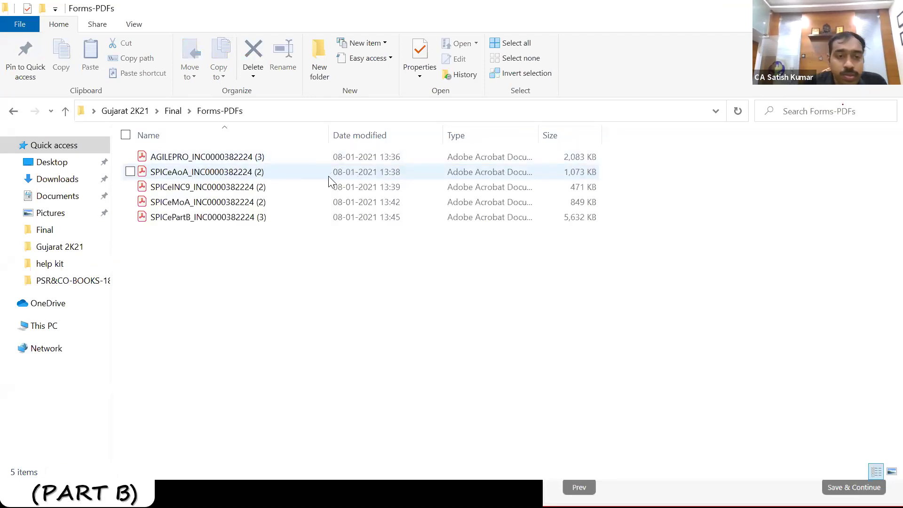
# Step: Open the signed SPICePartB and SPICeMoA PDFs in Acrobat Reader
pyautogui.click(287, 227)
pyautogui.doubleClick(287, 227)
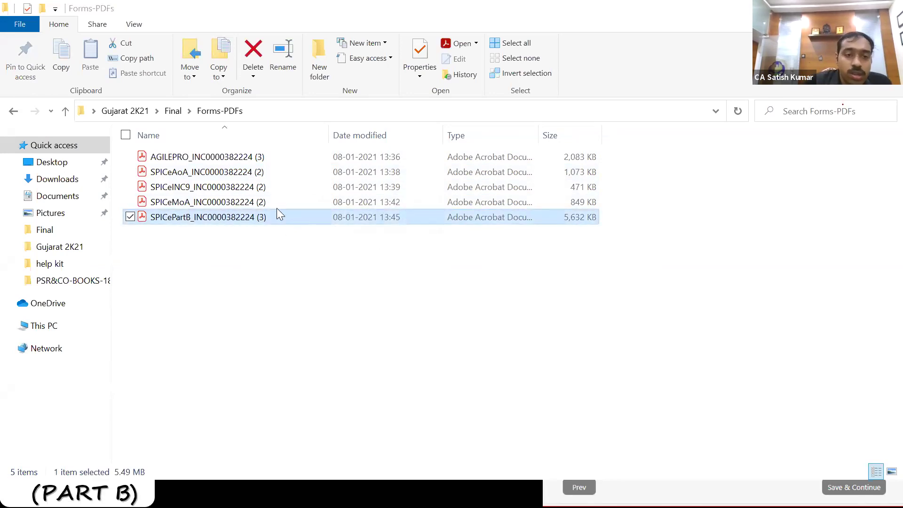
pyautogui.click(276, 208)
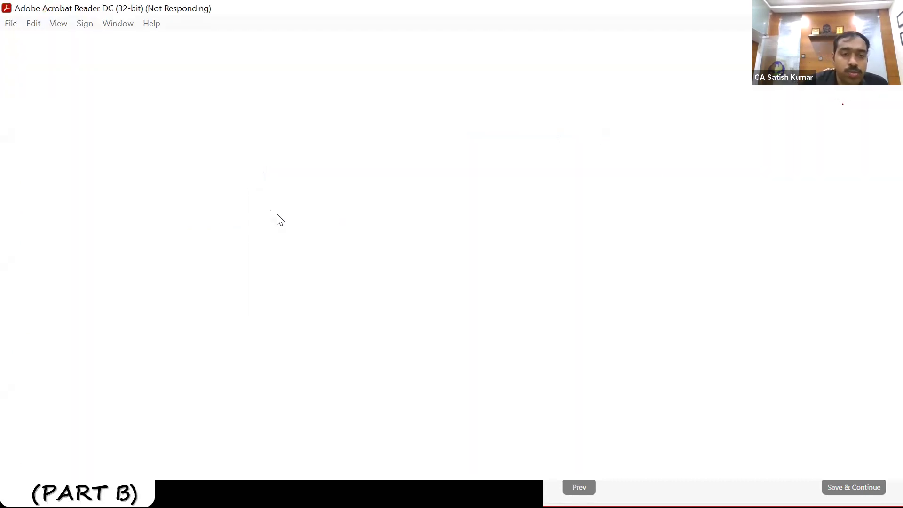
# Step: Allow each of the repeated PDF security warnings
pyautogui.click(469, 293)
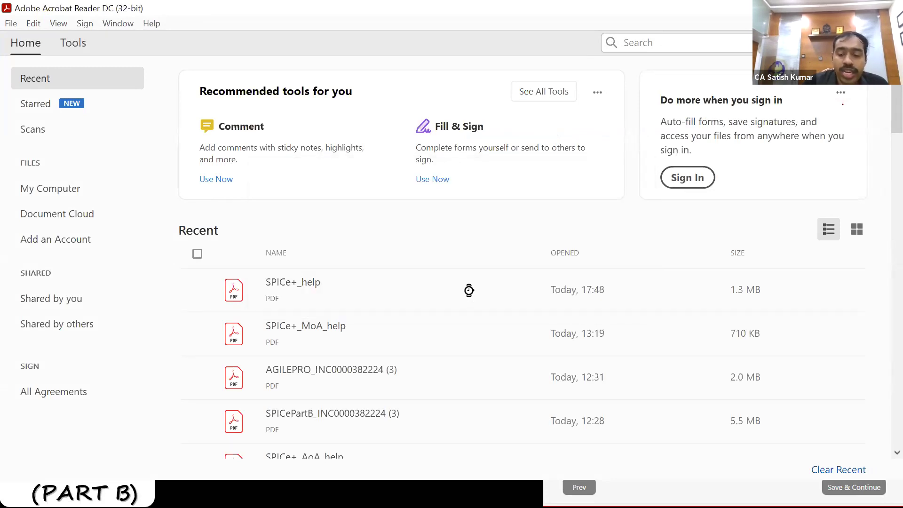
pyautogui.click(472, 295)
pyautogui.click(470, 294)
pyautogui.click(471, 293)
pyautogui.click(471, 295)
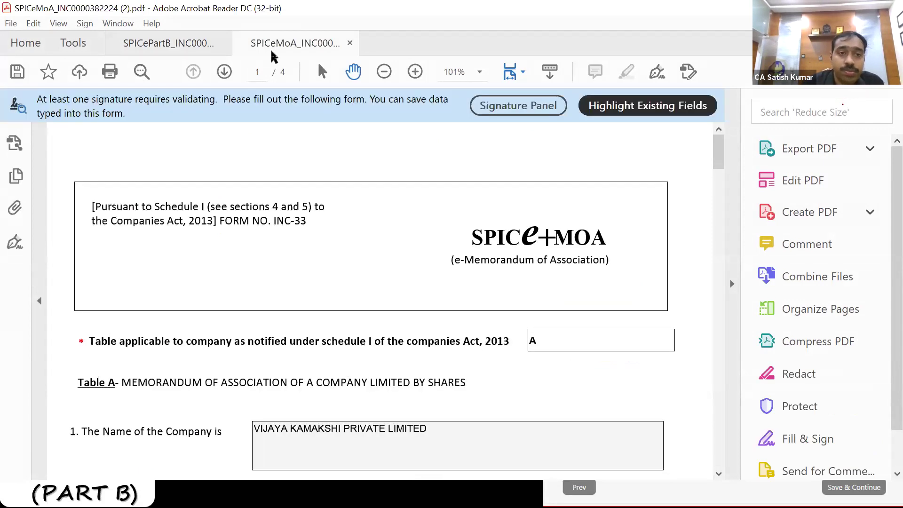
# Step: Review the signed Part B certification page and MoA, then close all open PDFs
pyautogui.click(191, 44)
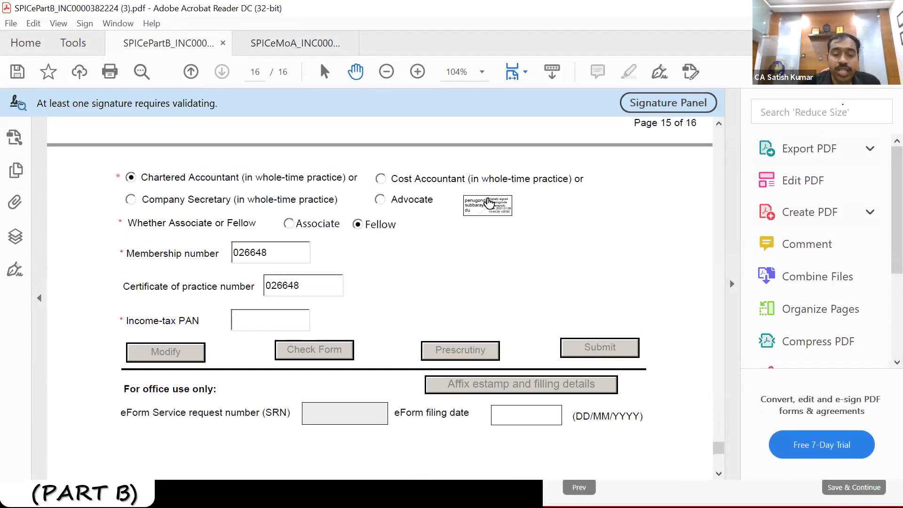
pyautogui.scroll(-2, 487, 198)
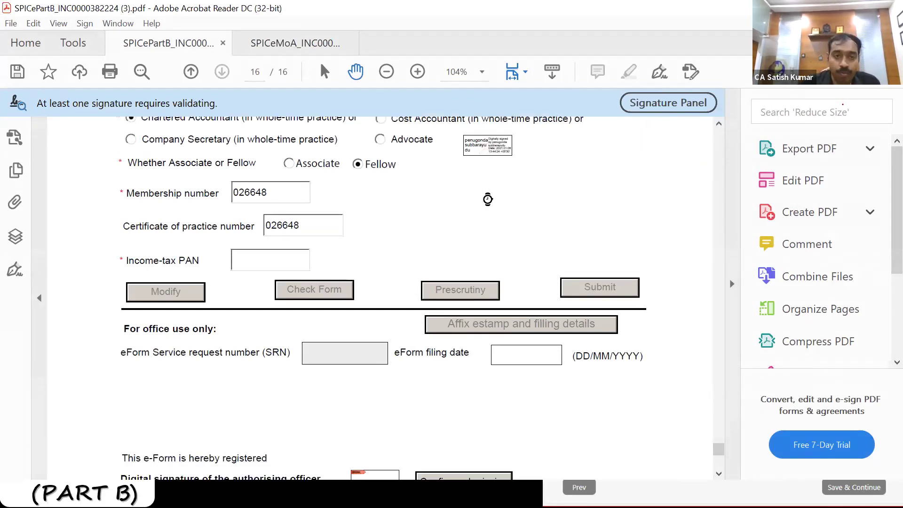
pyautogui.click(320, 43)
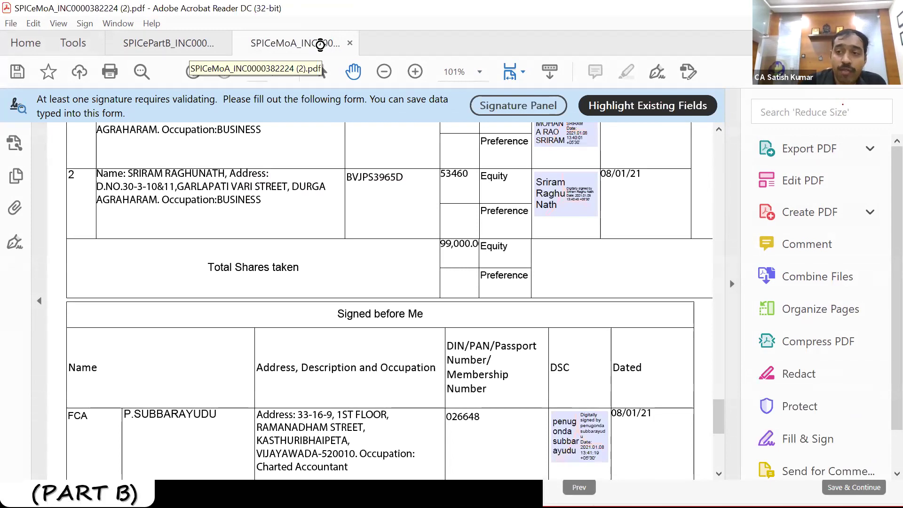
pyautogui.hotkey('ctrl', 'q')
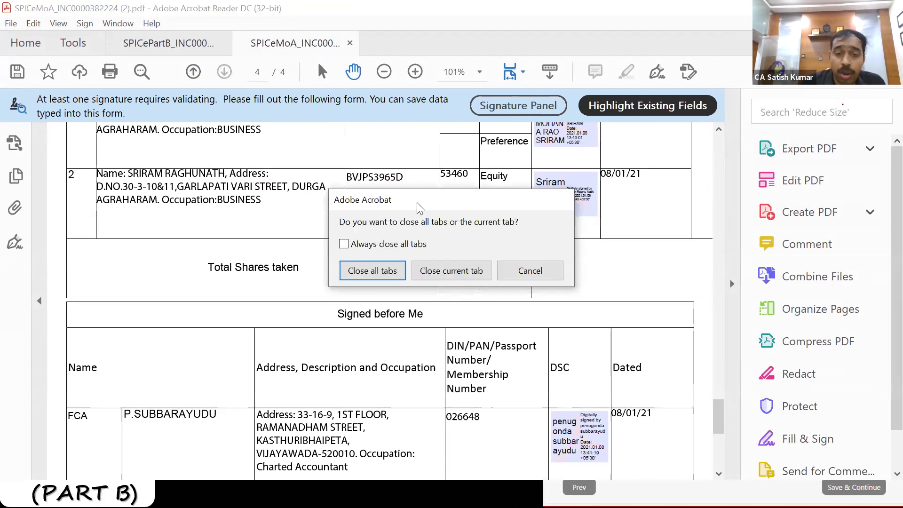
pyautogui.click(397, 267)
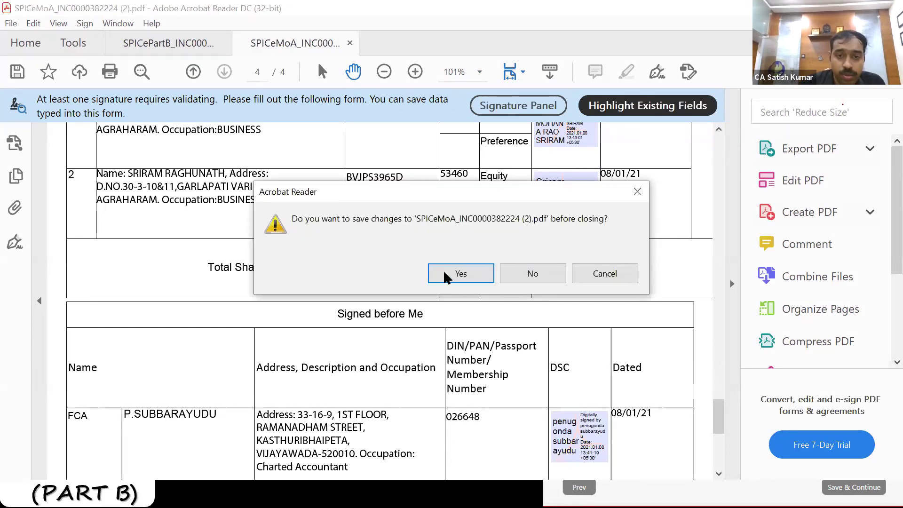
# Step: Answer the MoA save-changes prompt and select the SPICeINC9 PDF in Forms-PDFs
pyautogui.click(536, 281)
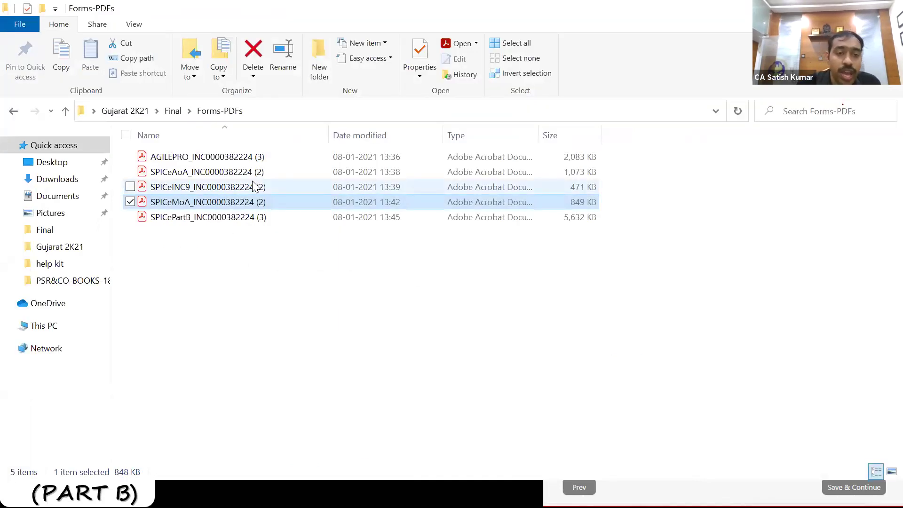
pyautogui.click(254, 186)
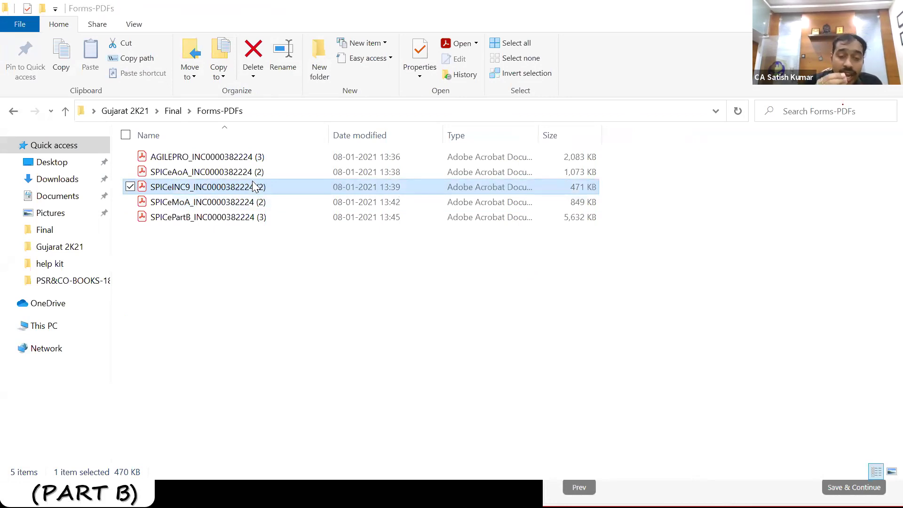
# Step: Open the signed SPICeINC9 declaration PDF and scroll through both pages
pyautogui.doubleClick(252, 184)
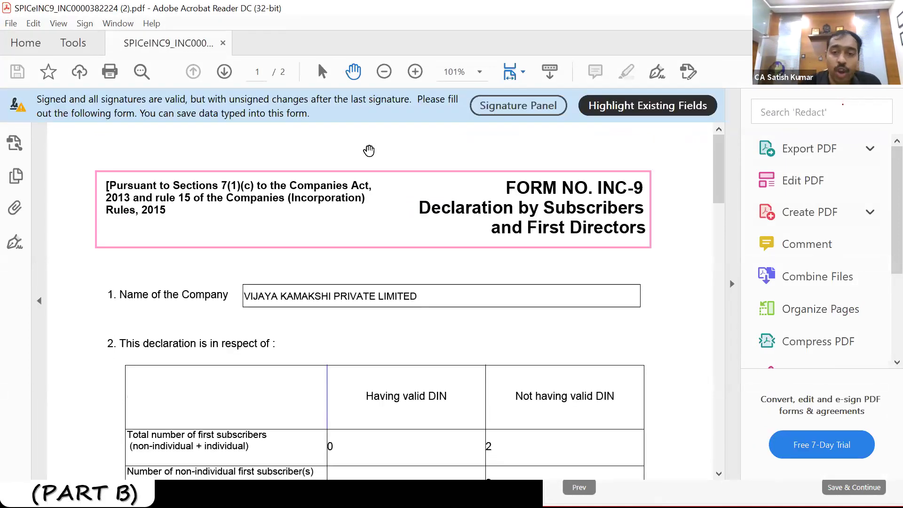
pyautogui.scroll(-5, 369, 150)
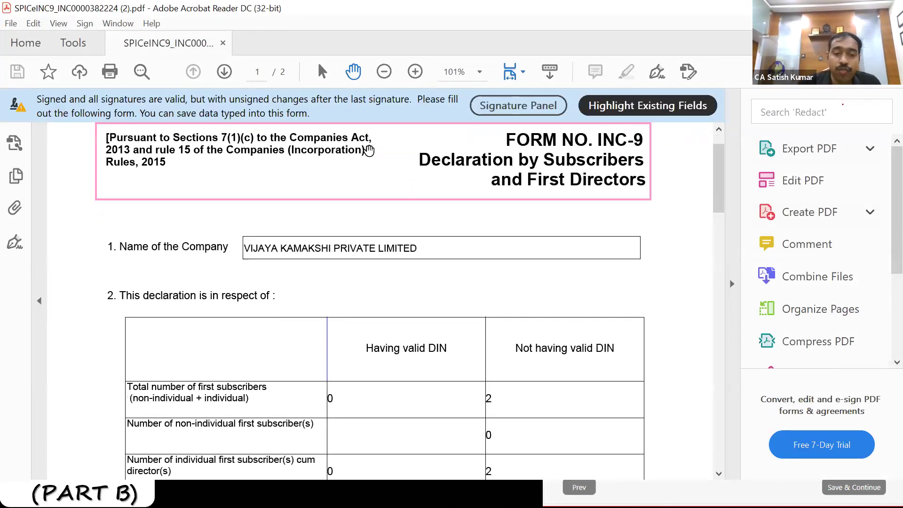
pyautogui.scroll(-15, 369, 150)
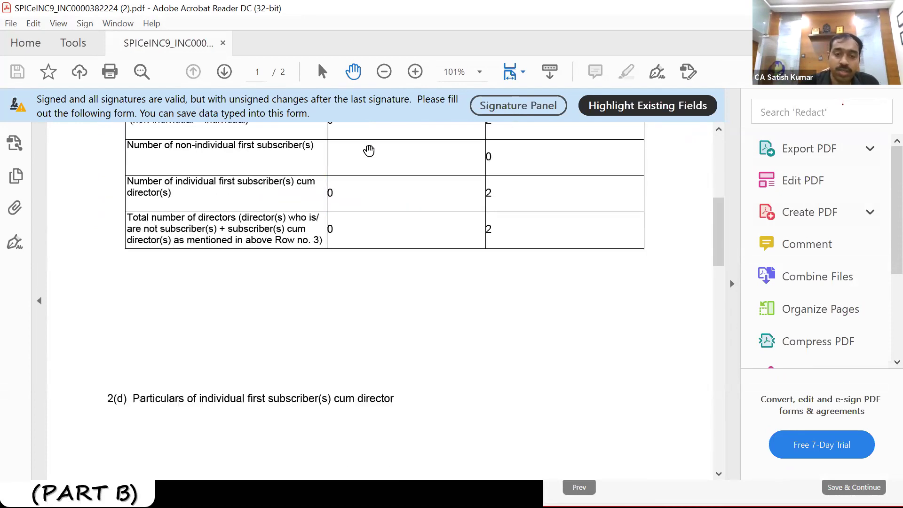
pyautogui.scroll(-11, 368, 150)
pyautogui.scroll(7, 369, 150)
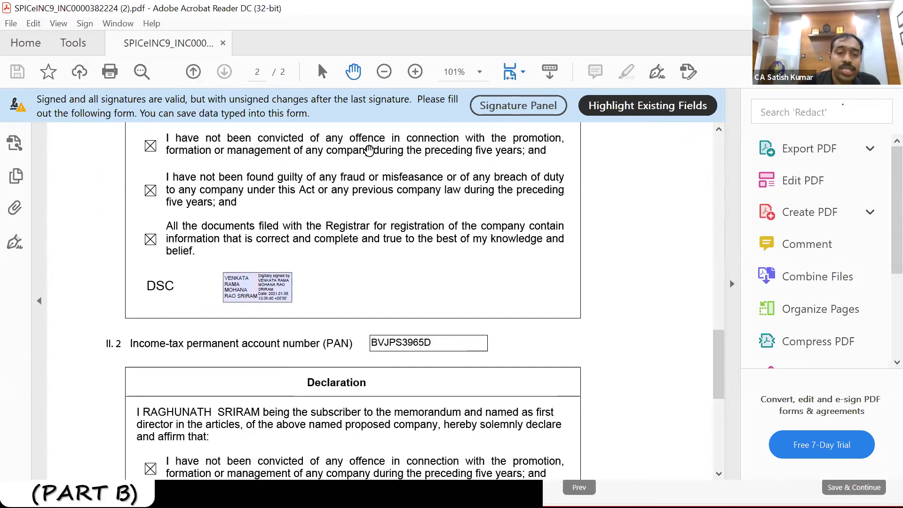
pyautogui.scroll(-5, 369, 150)
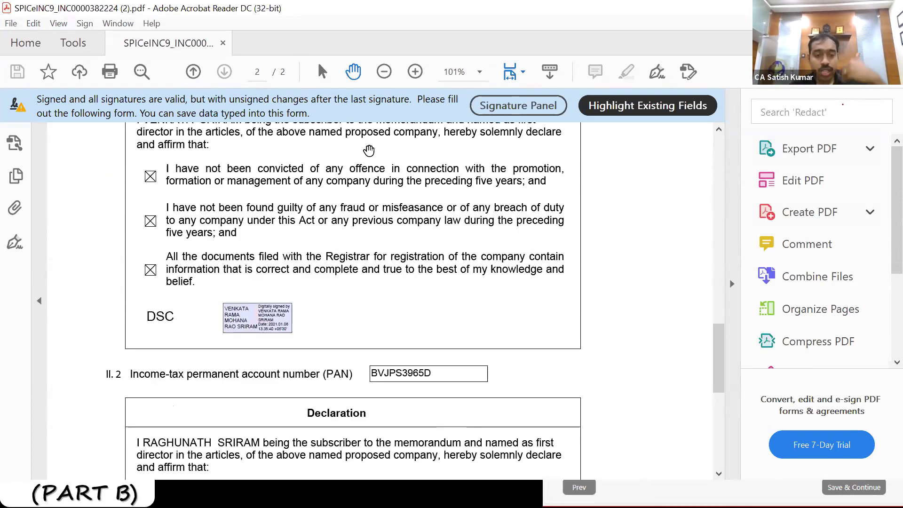
pyautogui.scroll(-8, 368, 150)
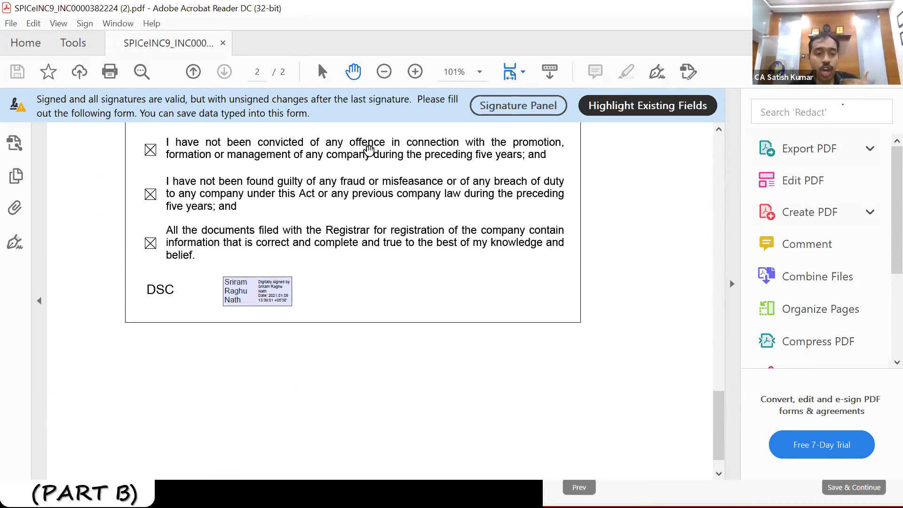
# Step: Return to the first page, close Acrobat Reader and switch back to the PowerPoint slides
pyautogui.press('Home')
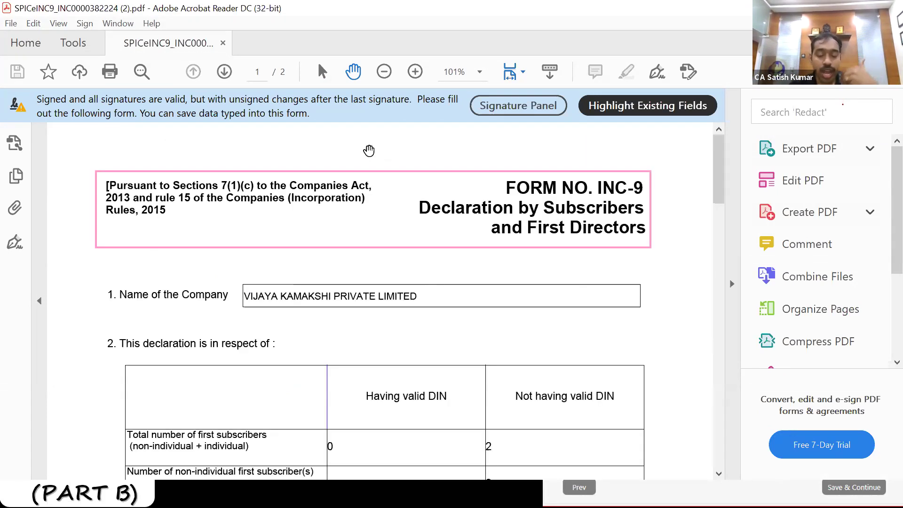
pyautogui.scroll(-5, 368, 150)
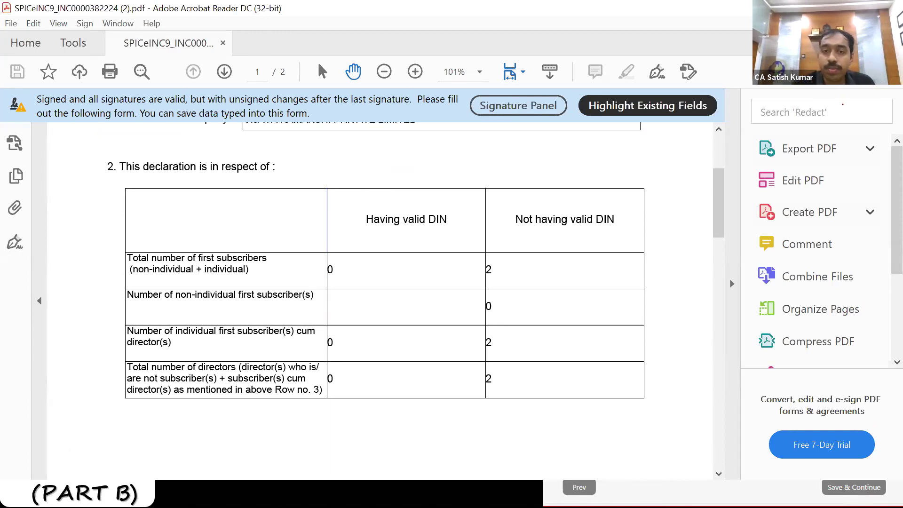
pyautogui.hotkey('alt', 'F4')
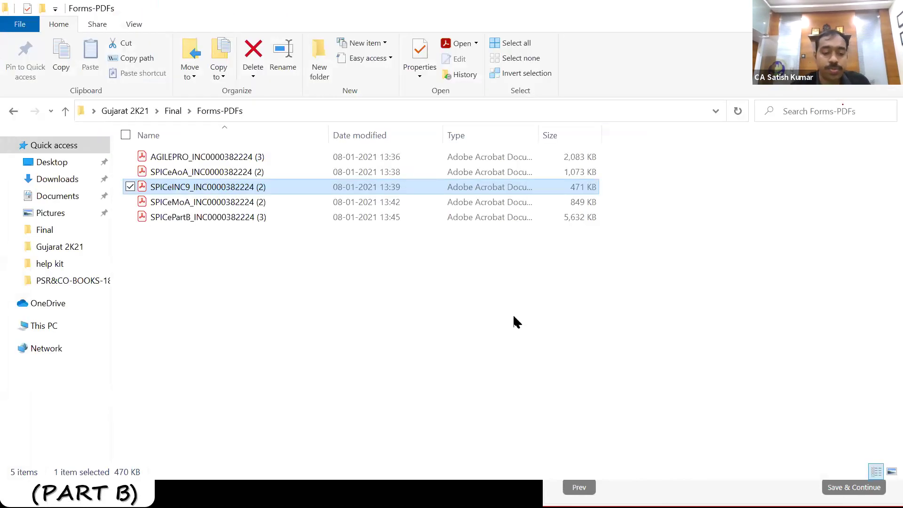
pyautogui.hotkey('alt', 'Tab')
pyautogui.hotkey('alt', 'Tab')
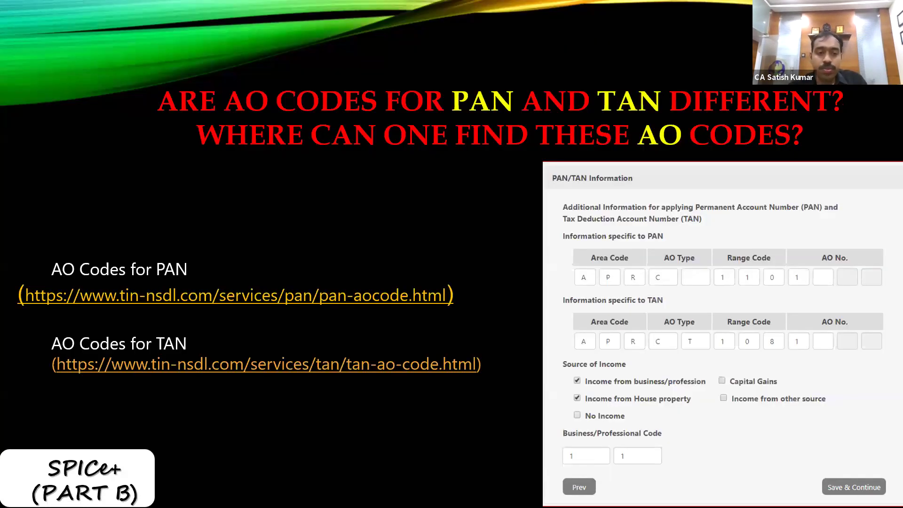